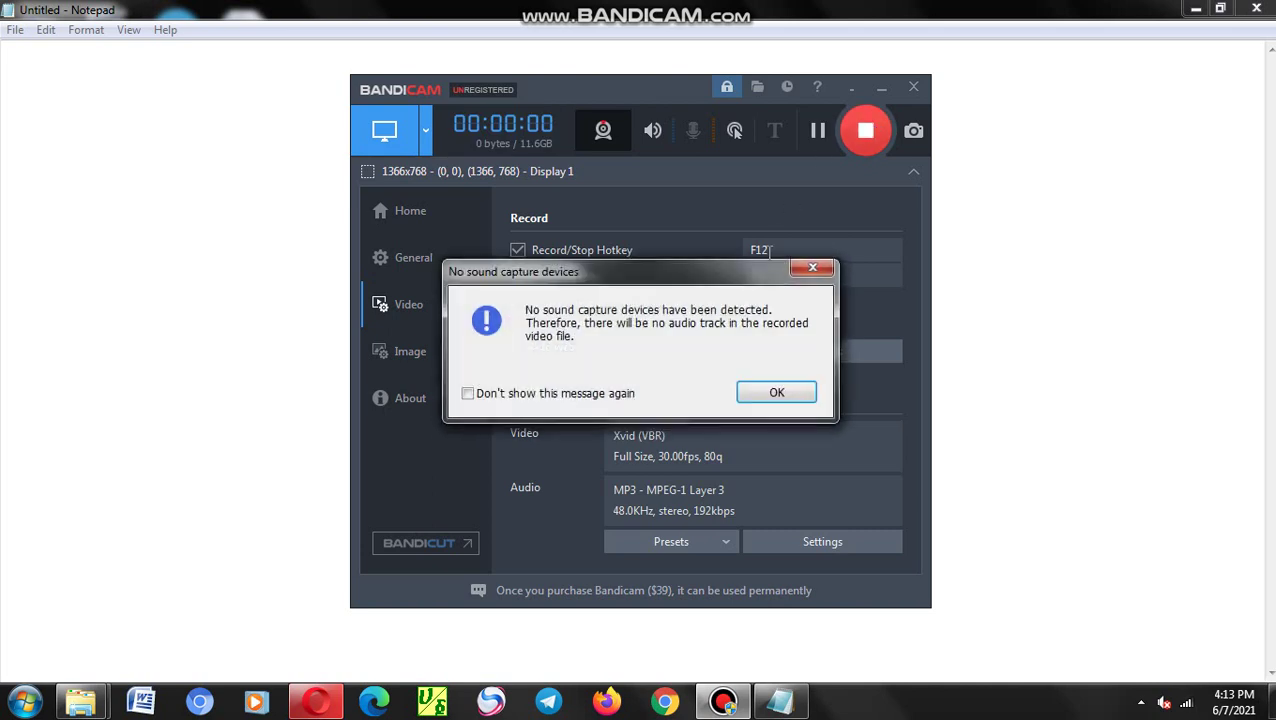
Type the Notepad outline 'Basic computer skill part 2', '1.excel basics' and '1.1. opening excel workbook'
left_click(788, 385)
left_click(124, 77)
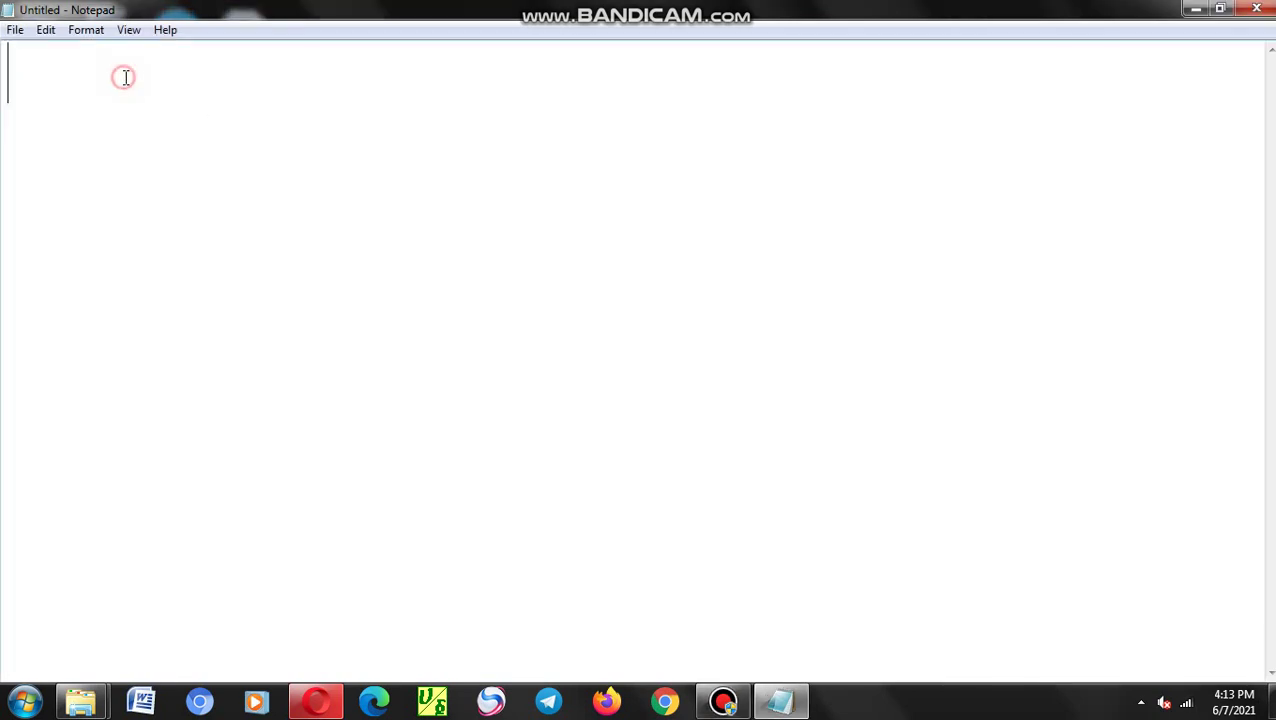
type("B")
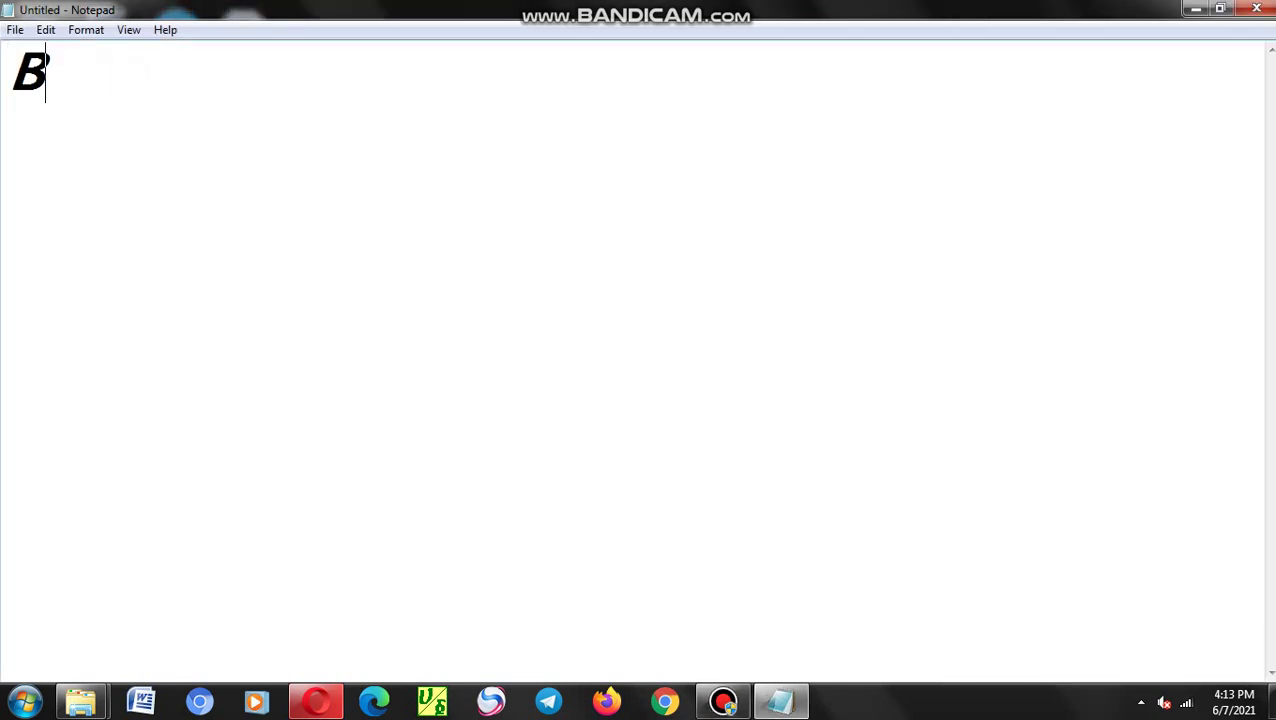
type("asic com")
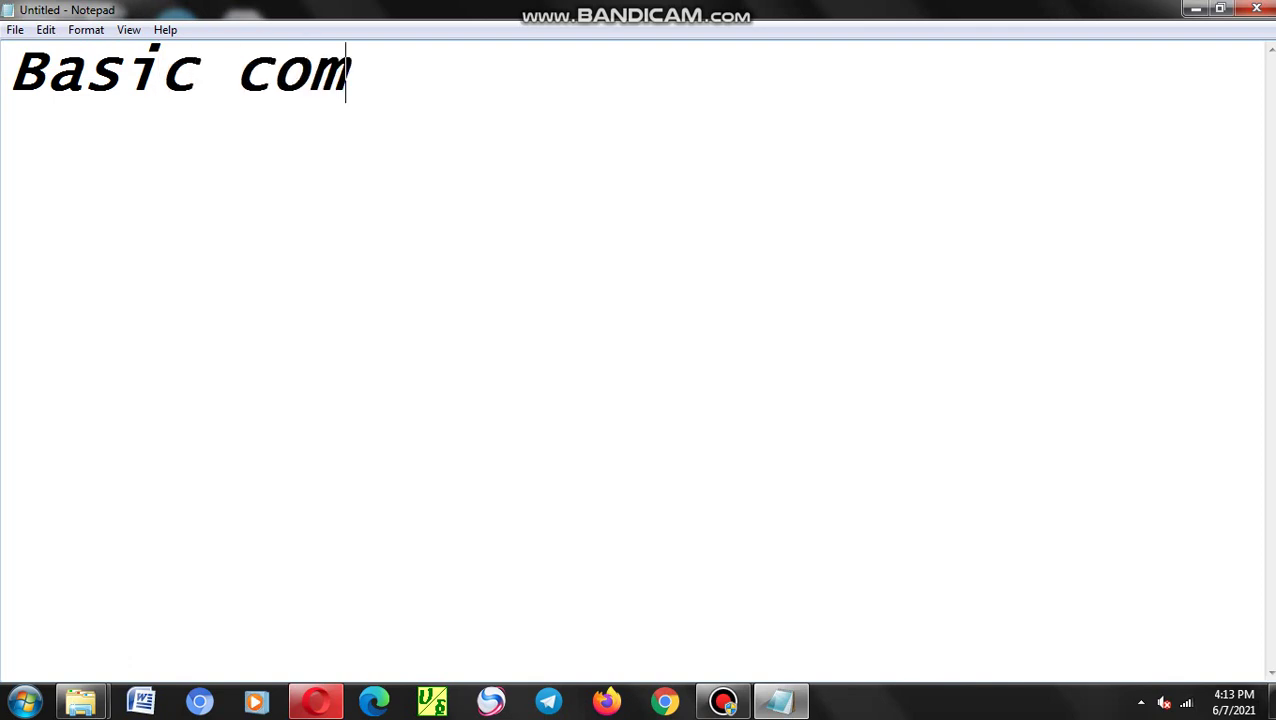
type("puter s")
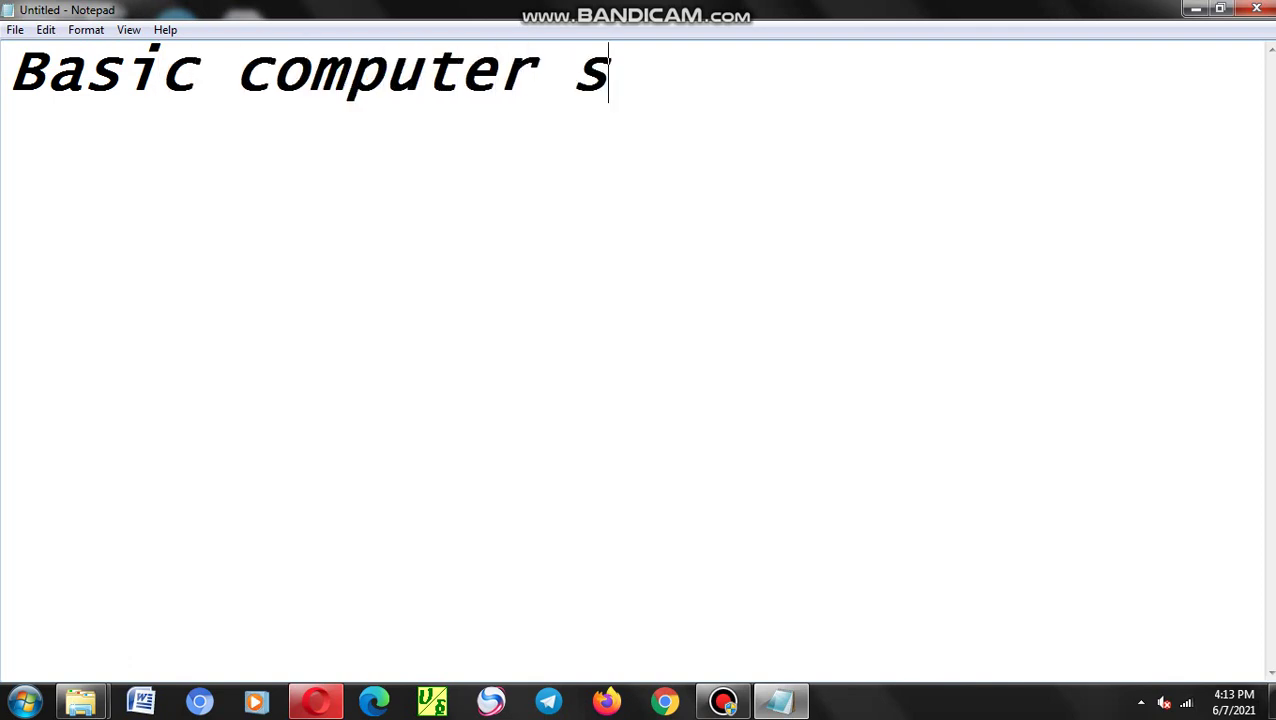
type("kill pa")
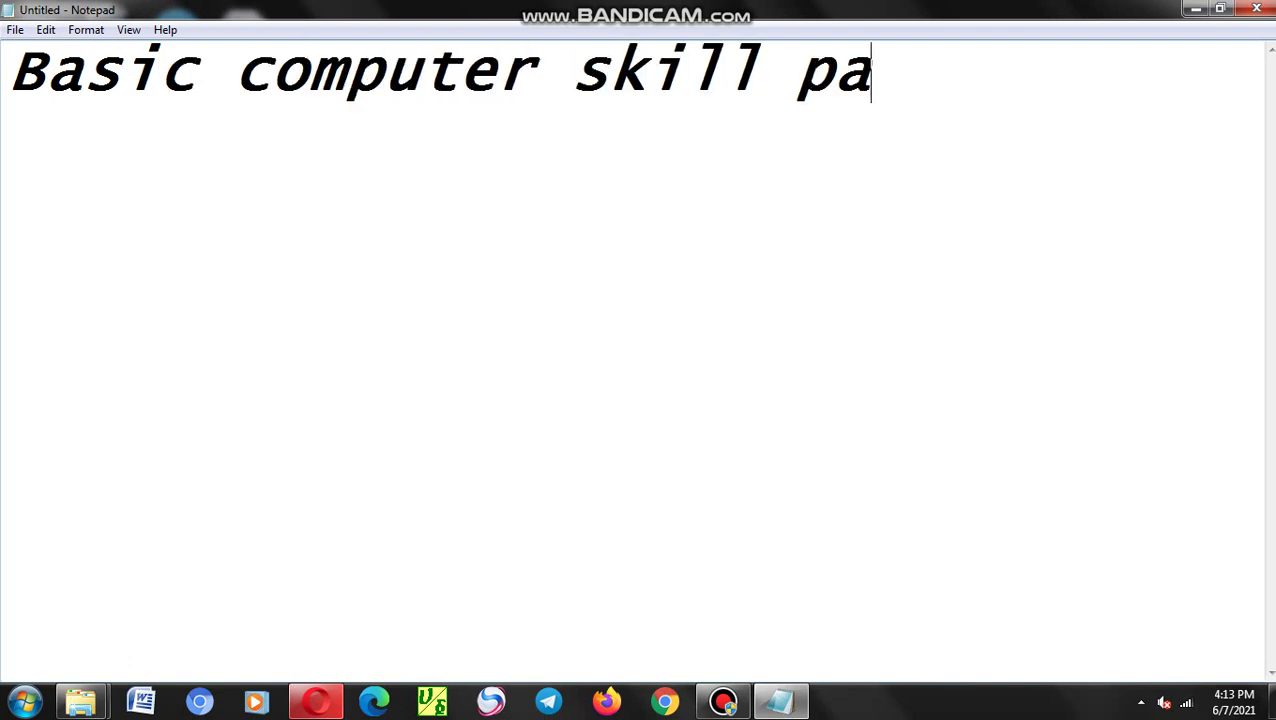
type("rt 2 ")
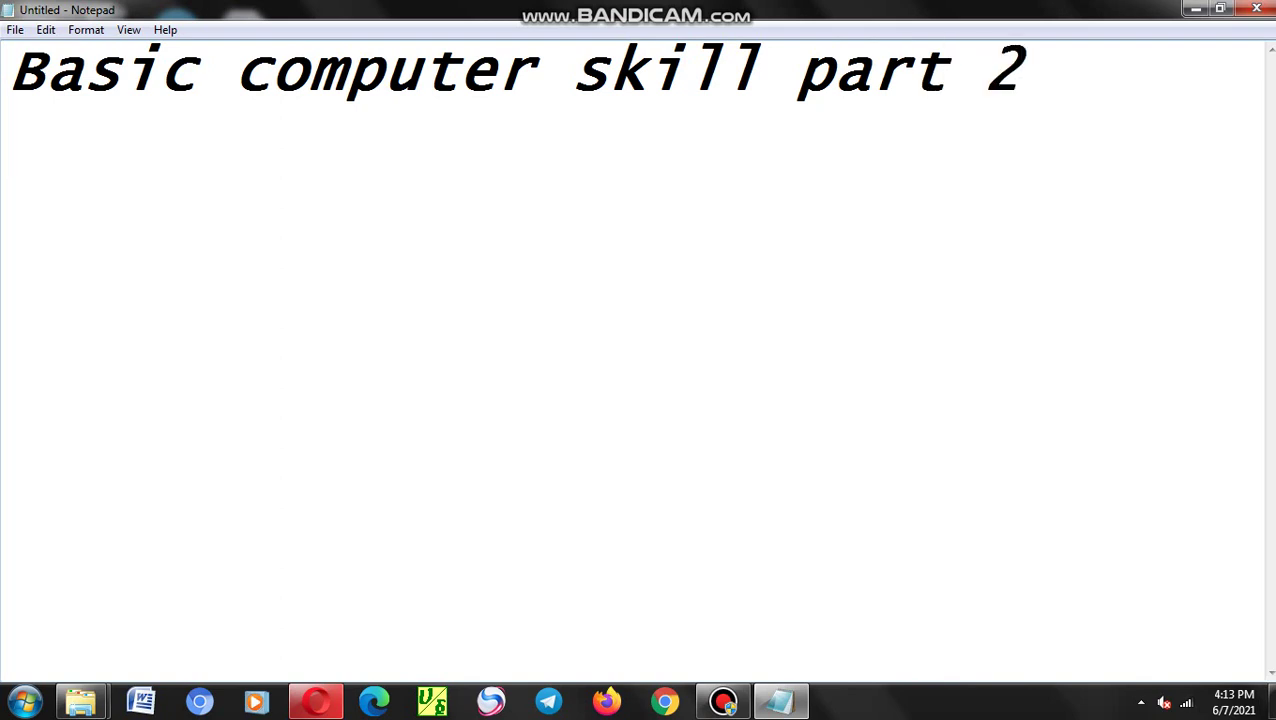
type("1.")
type("excel ")
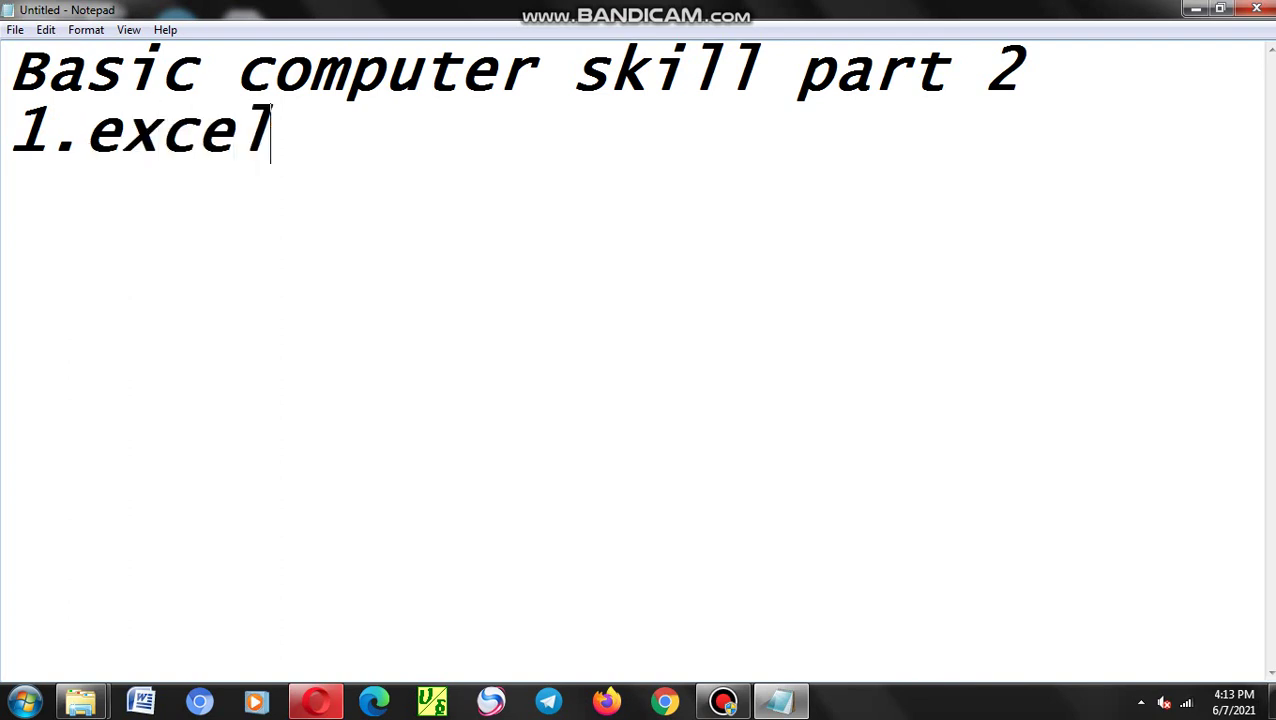
type("basi")
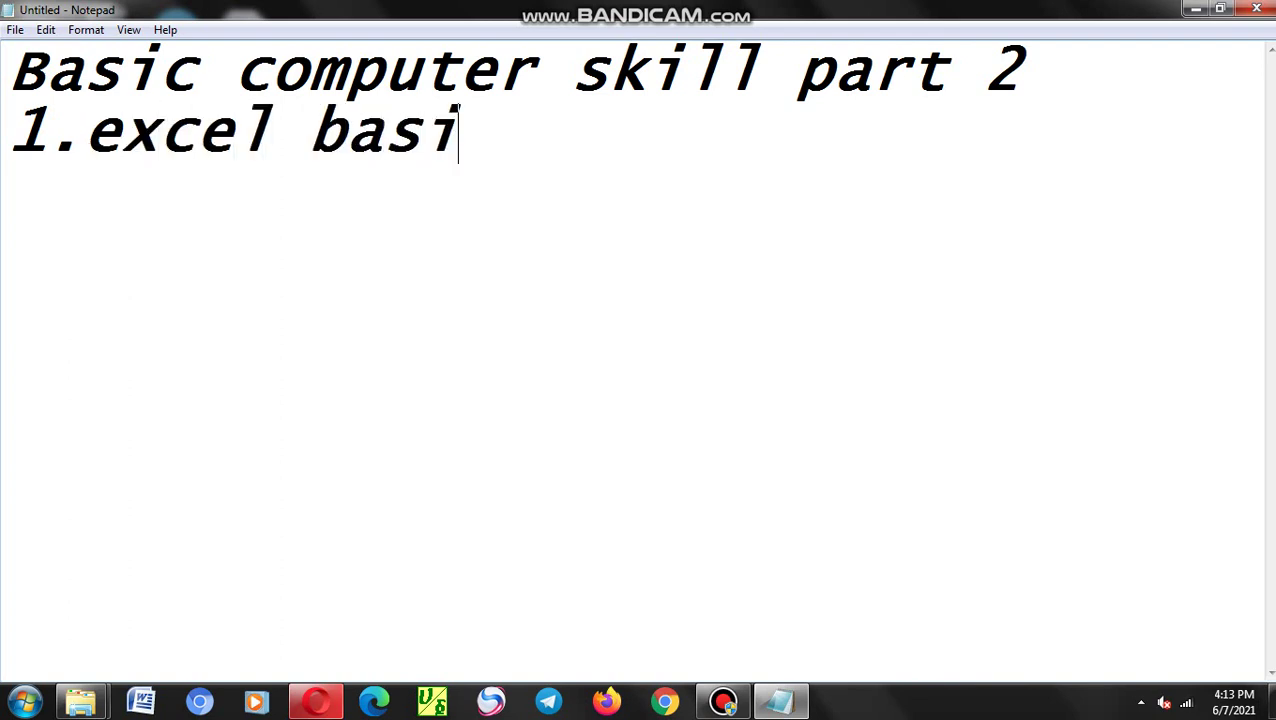
type("ck")
key("BackSpace")
type("s")
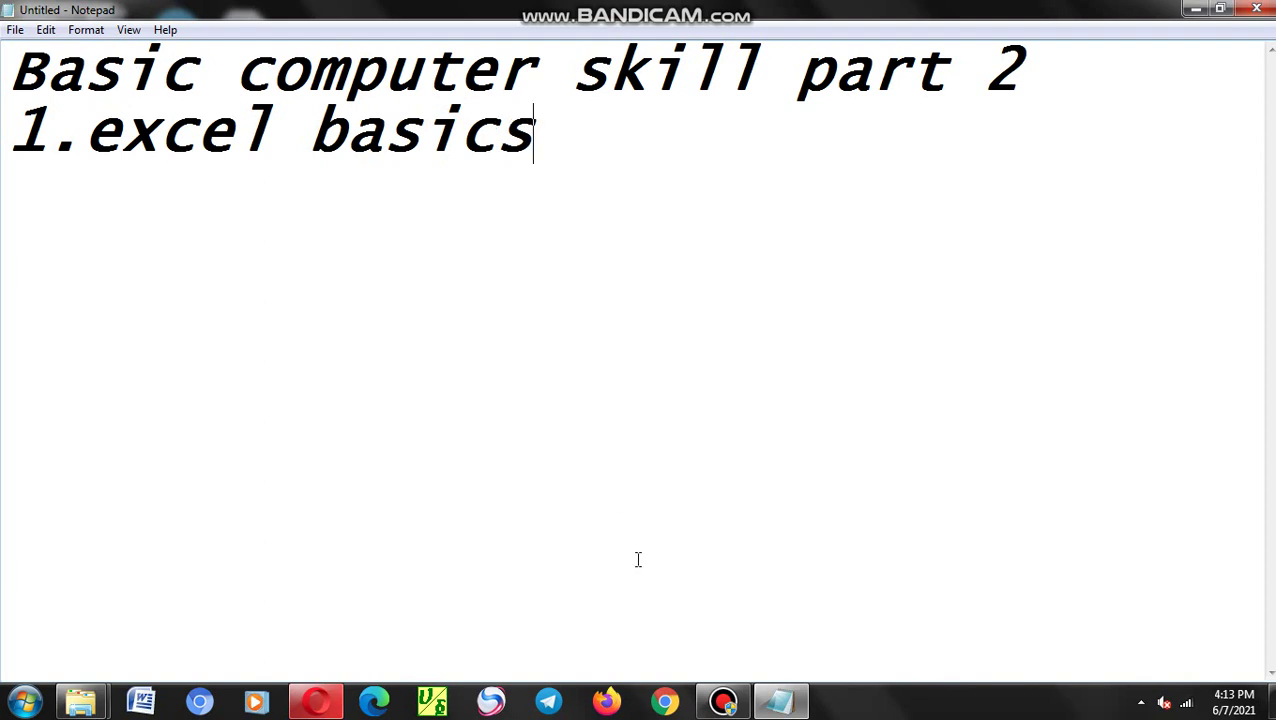
key("Return")
type("1.1")
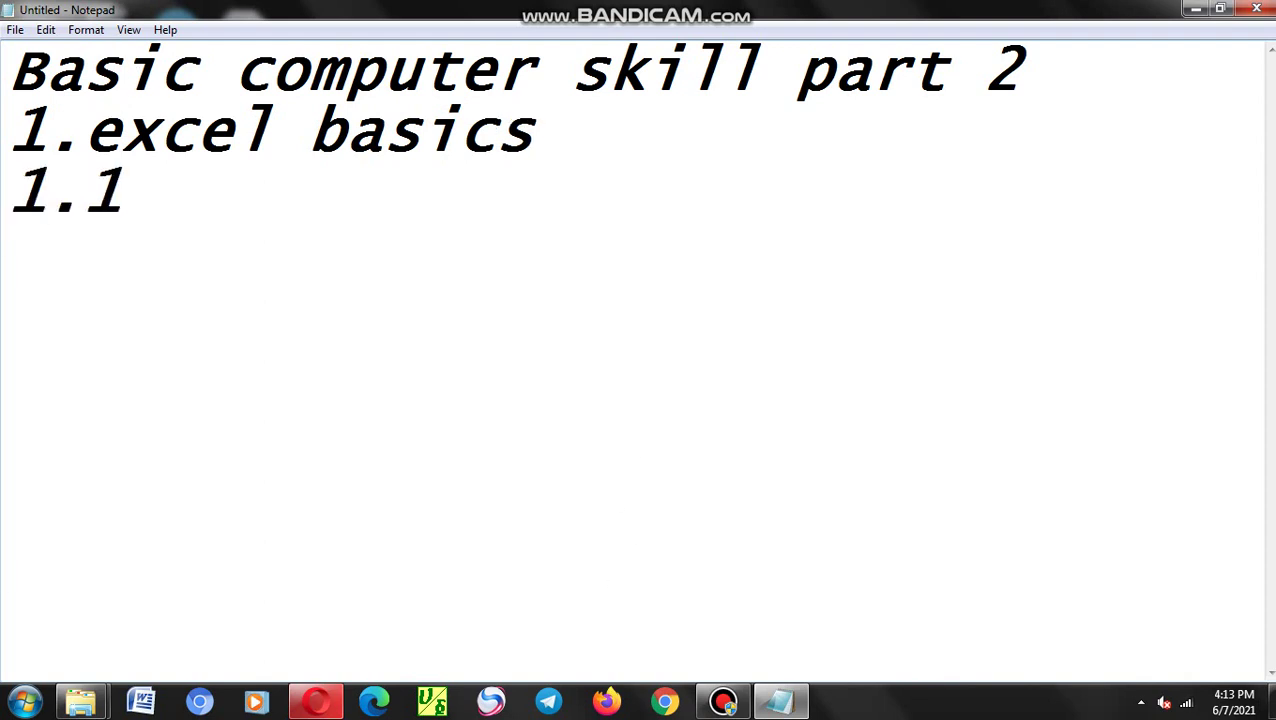
type(". op")
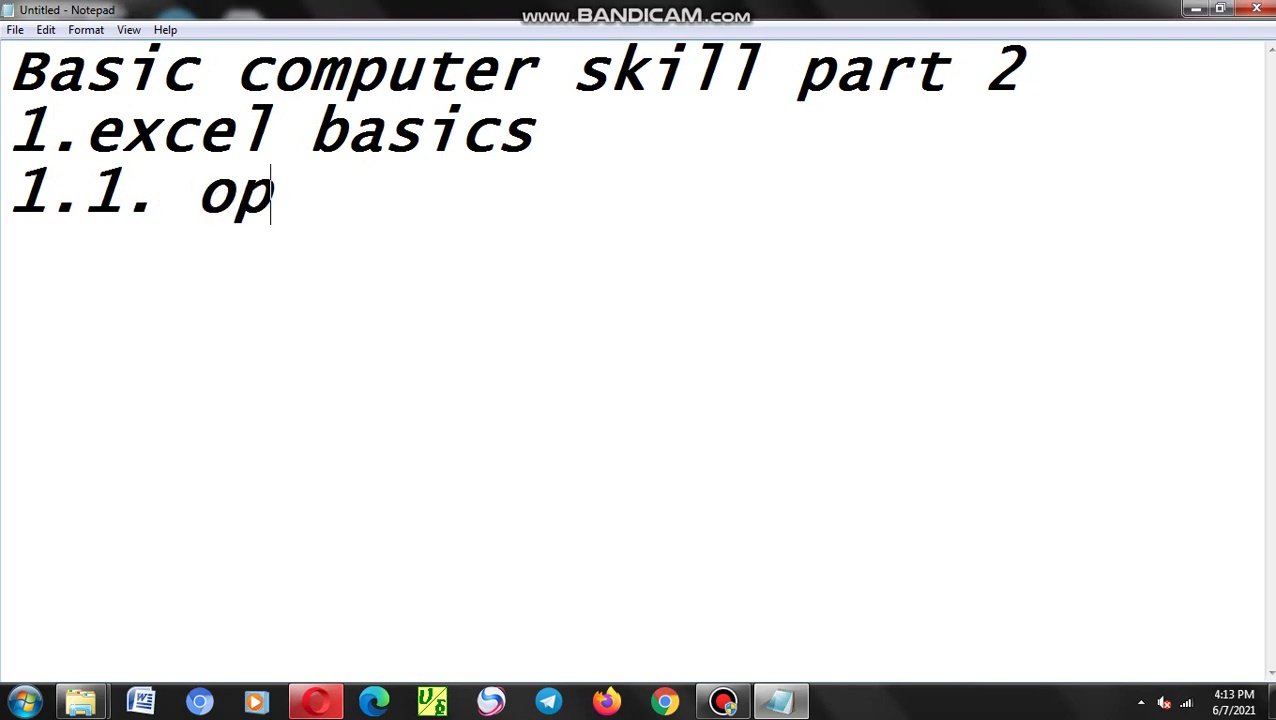
type("ening")
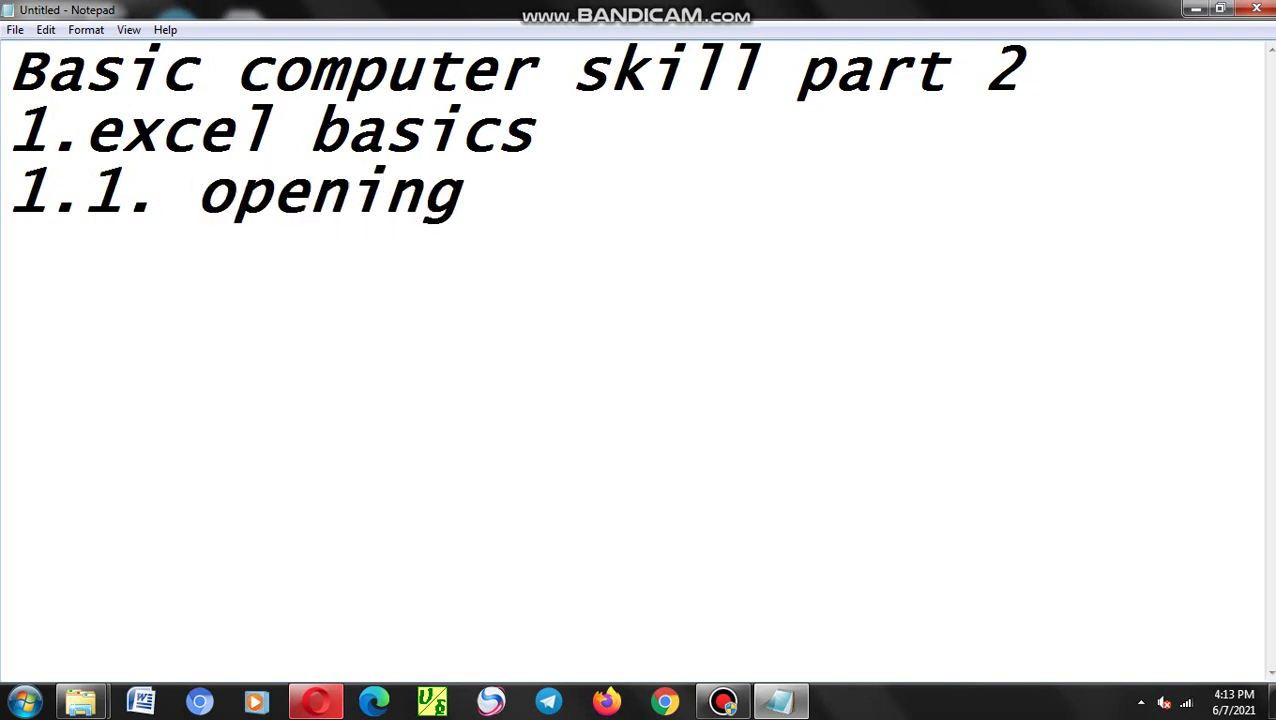
type(" ex")
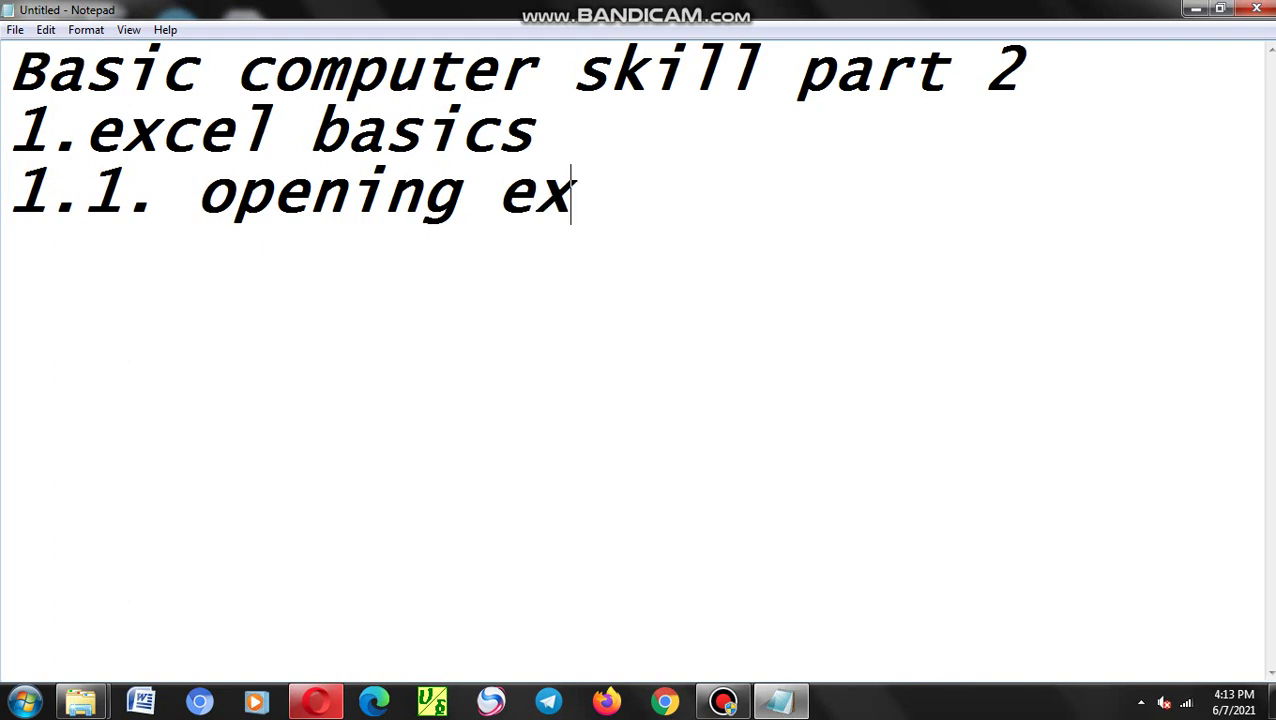
type("cel wo")
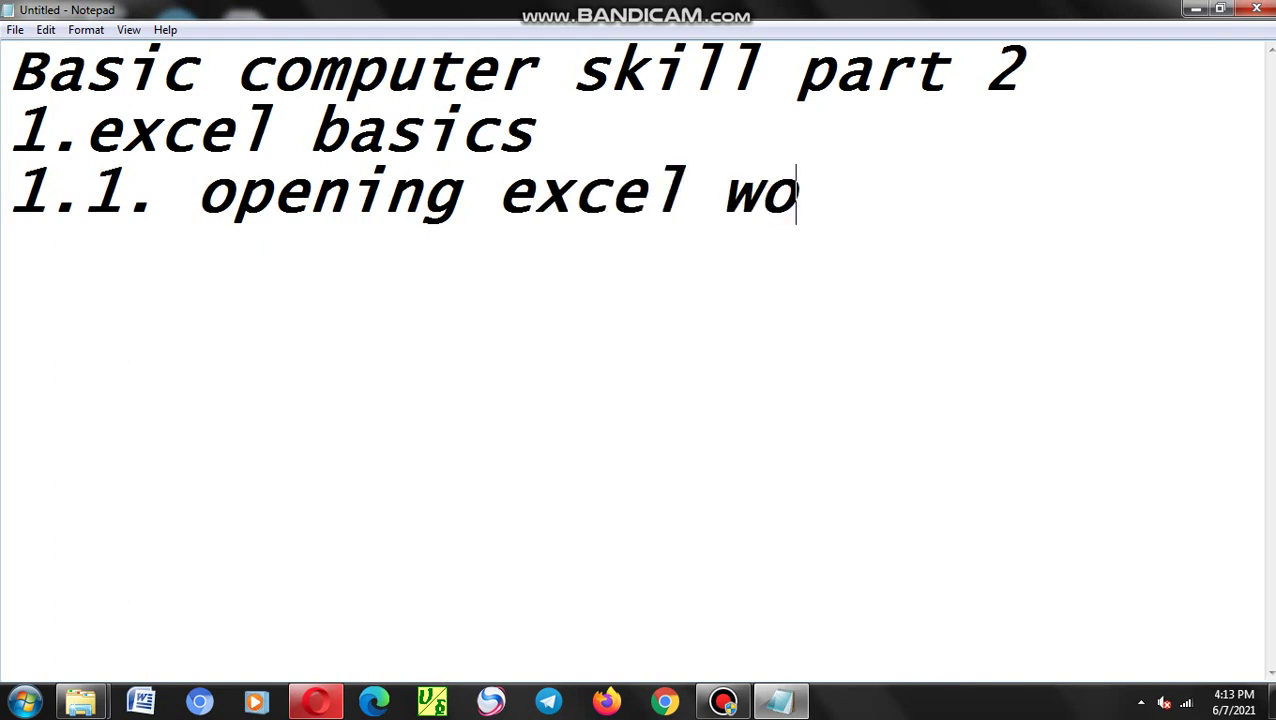
type("rkbook")
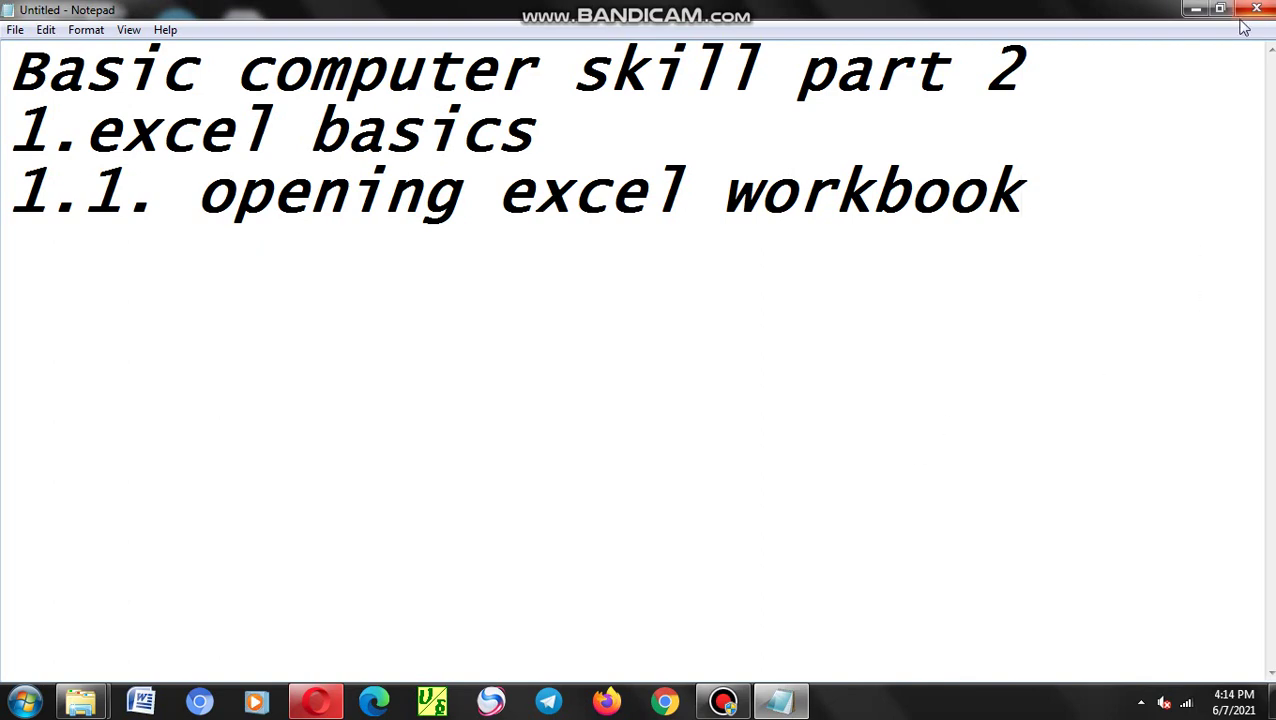
Launch Excel 2016 from the Start menu and create a blank workbook
left_click(1196, 12)
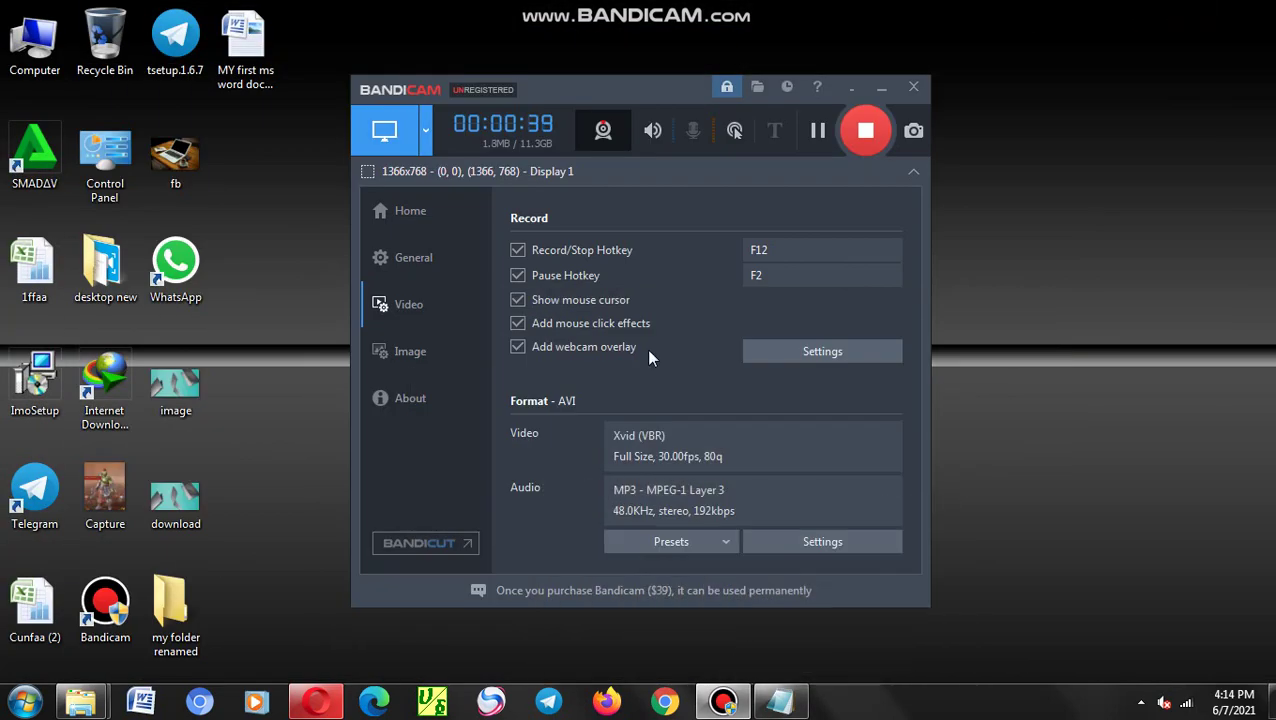
left_click(26, 700)
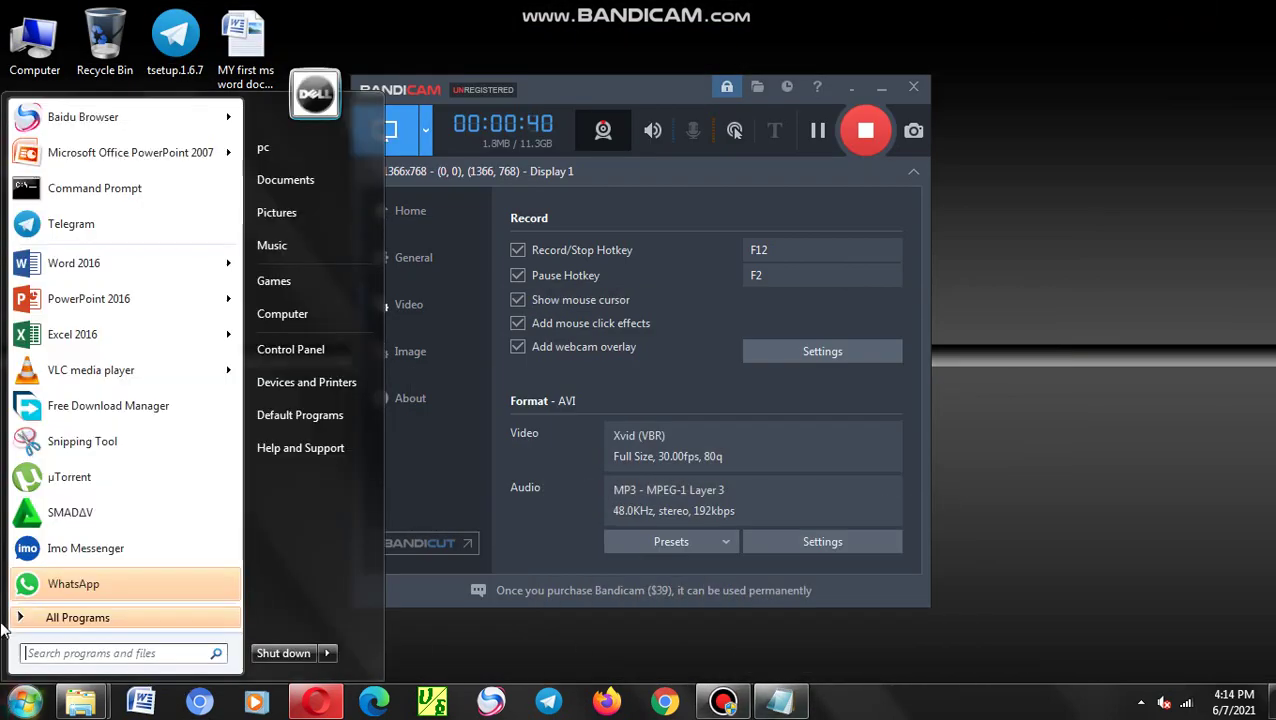
left_click(93, 335)
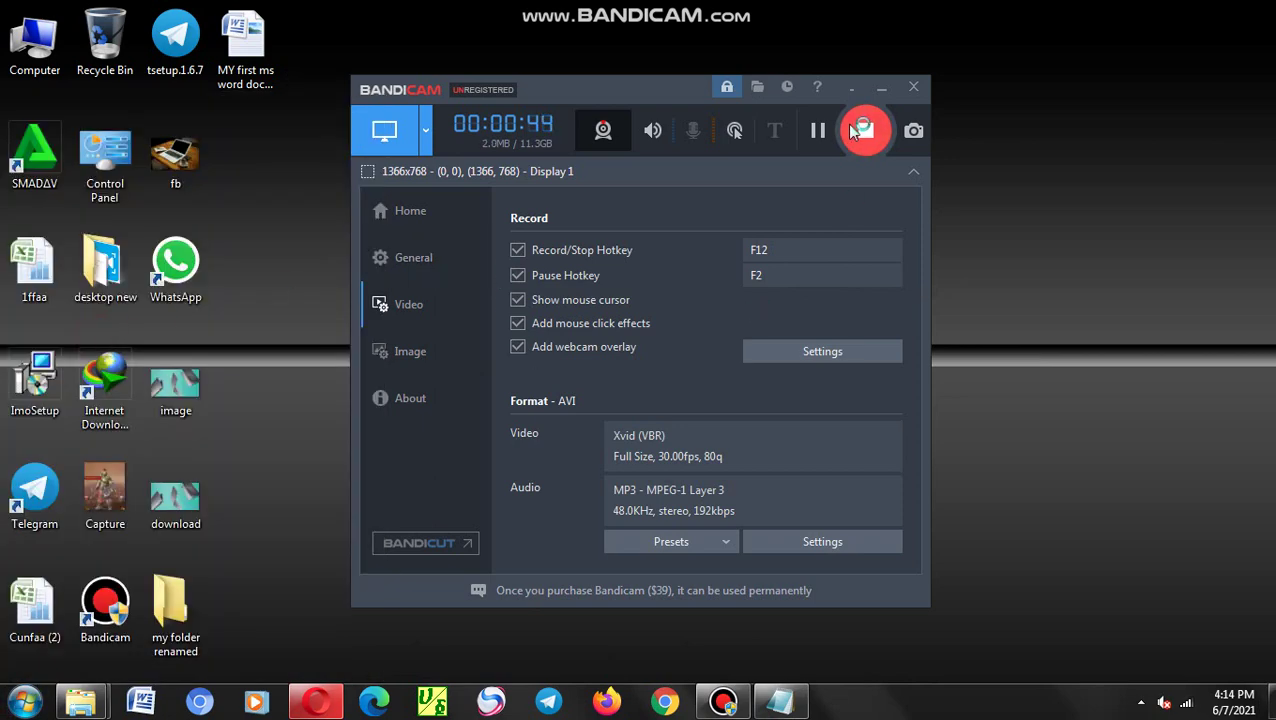
left_click(881, 88)
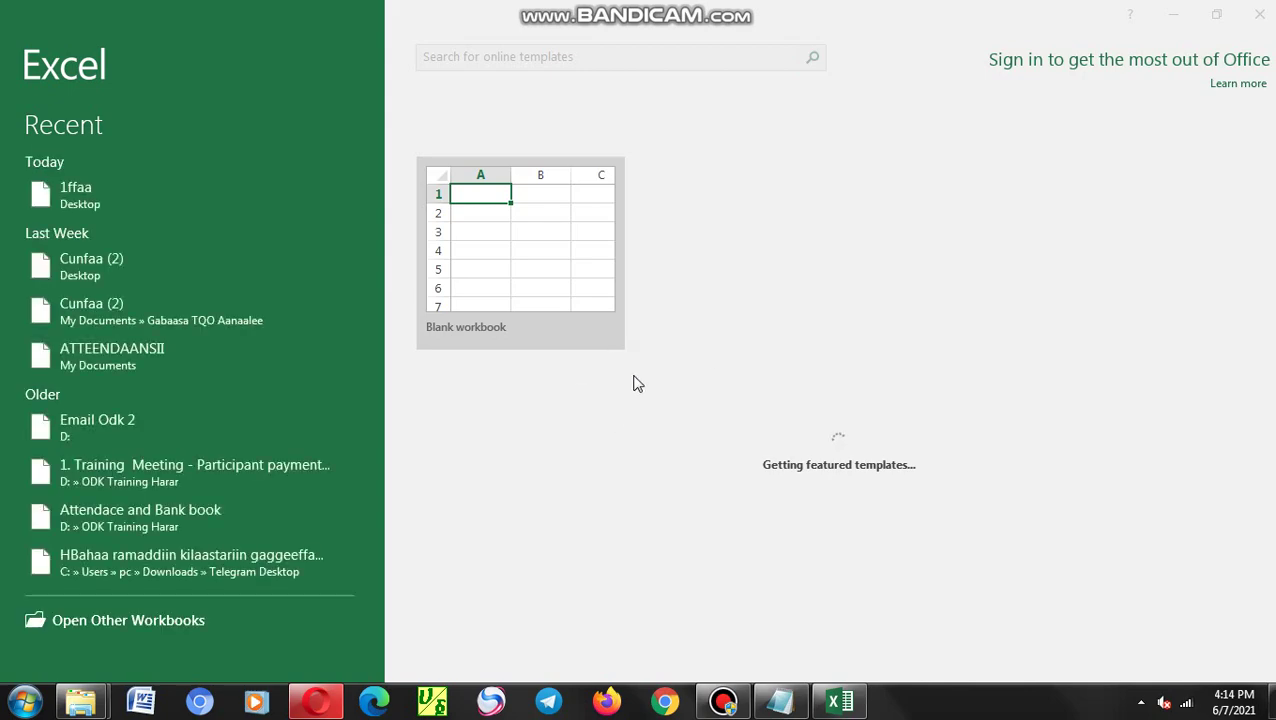
left_click(827, 535)
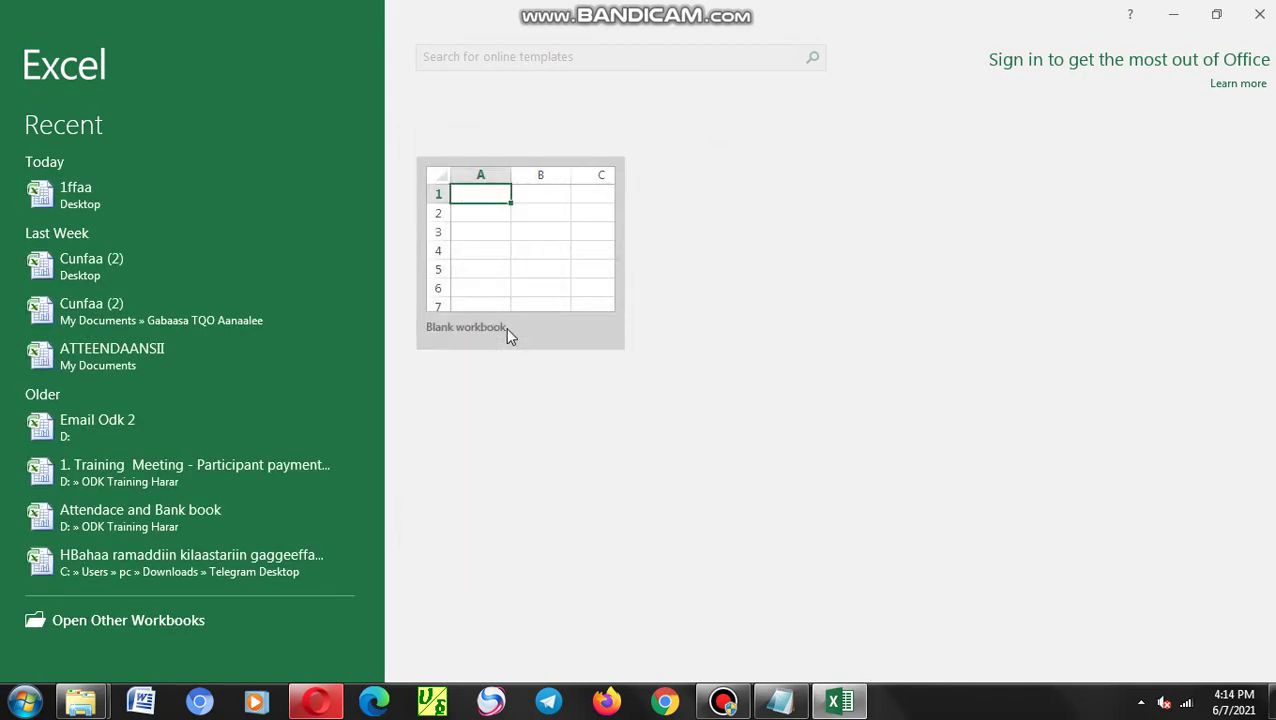
left_click(526, 248)
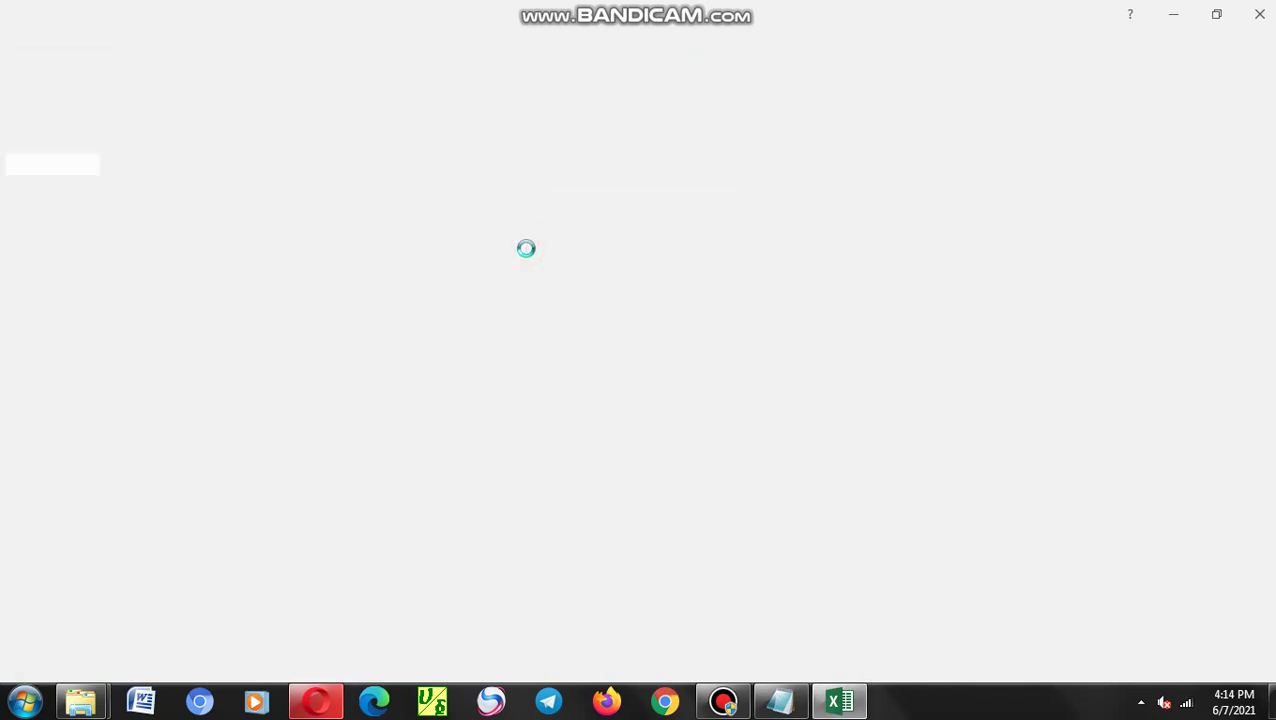
Select cell A1 in the new sheet, then switch back to Notepad
left_click(526, 248)
left_click(43, 245)
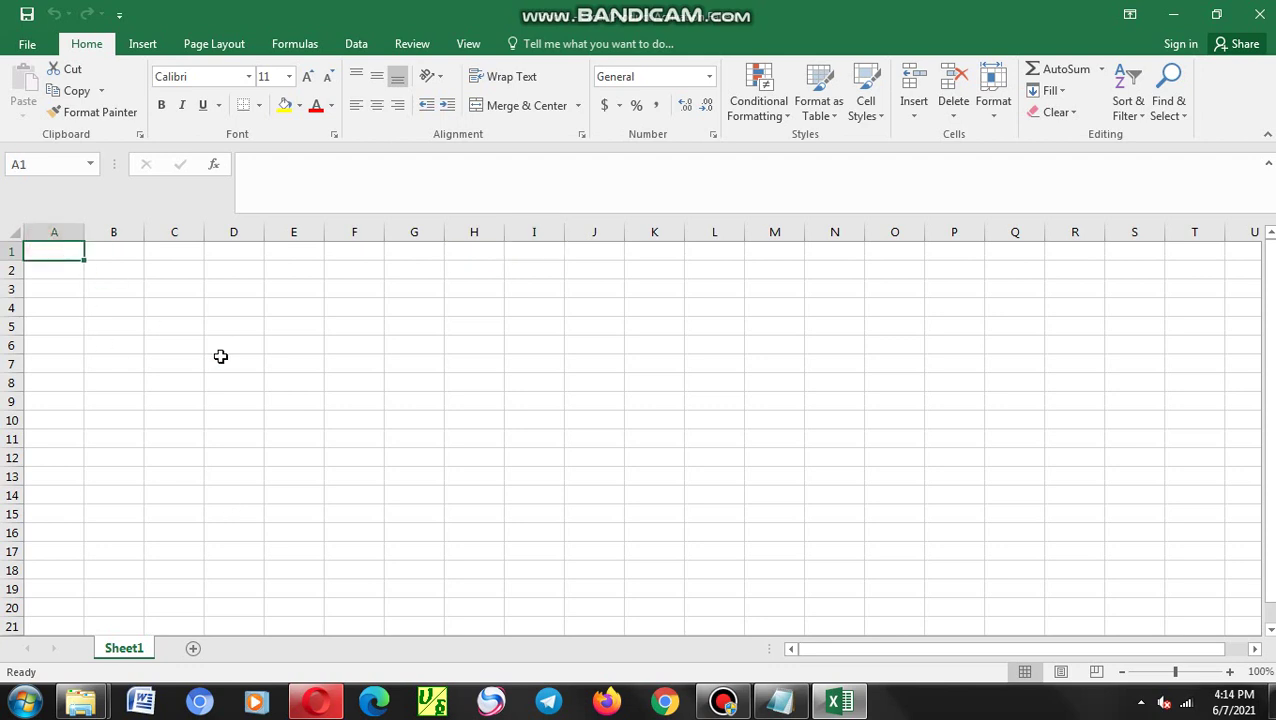
left_click(48, 250)
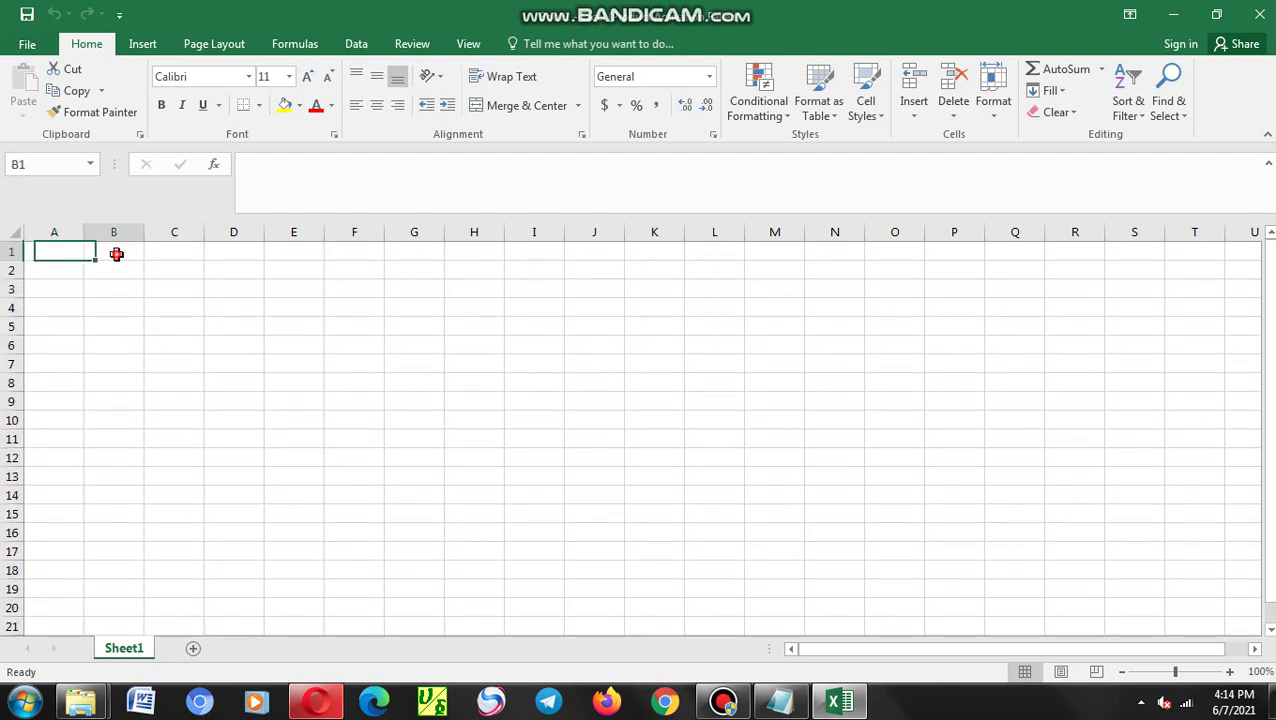
left_click(58, 251)
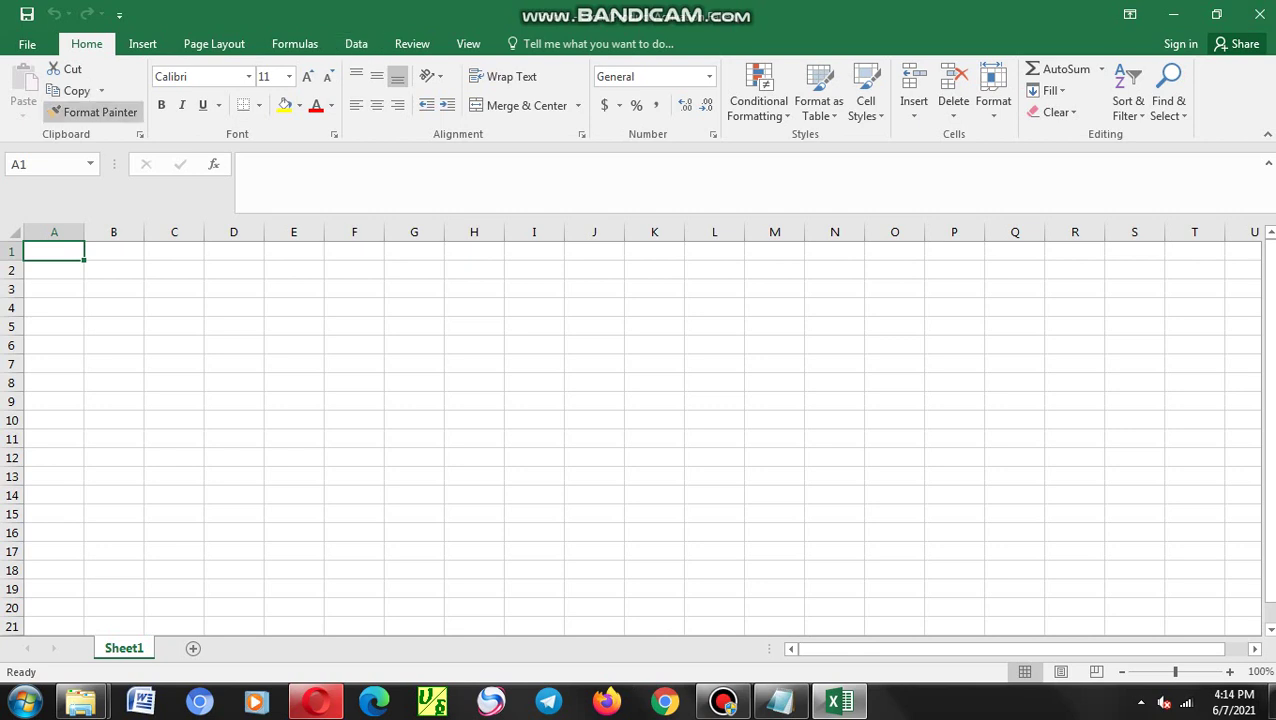
left_click(780, 700)
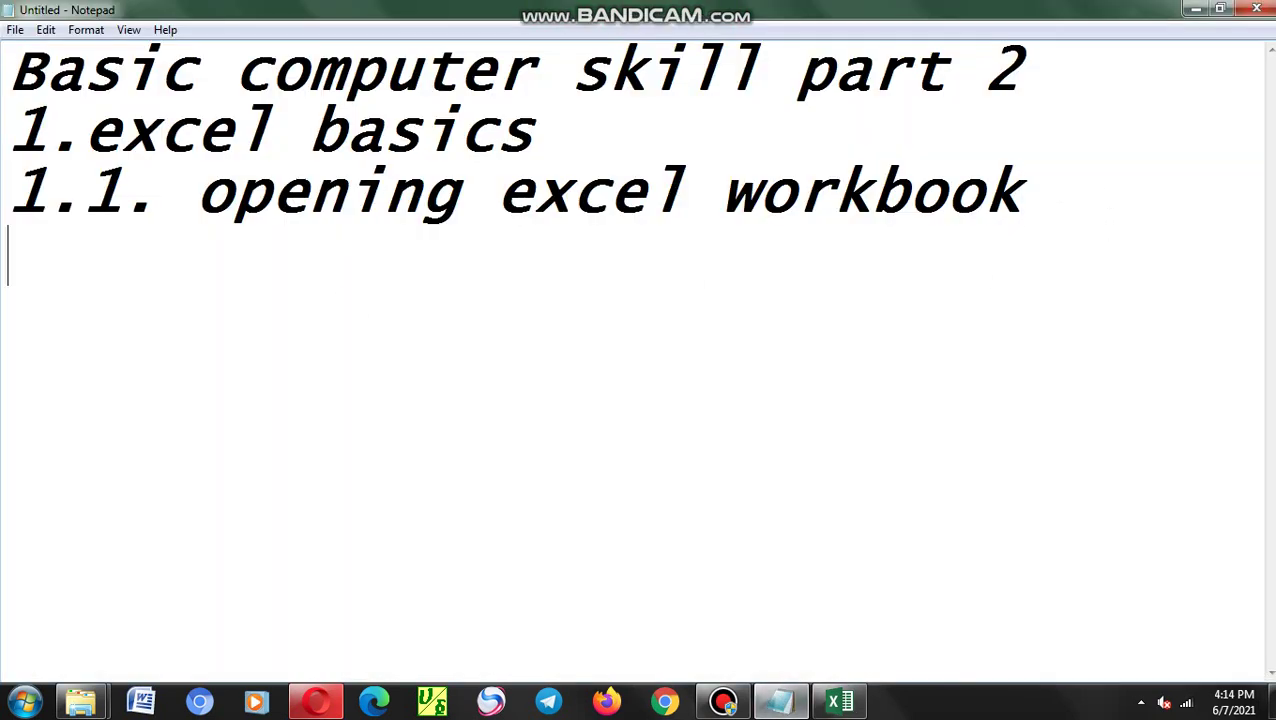
Type the line '1.2.typing the title of excel' below item 1.1
type("1.2")
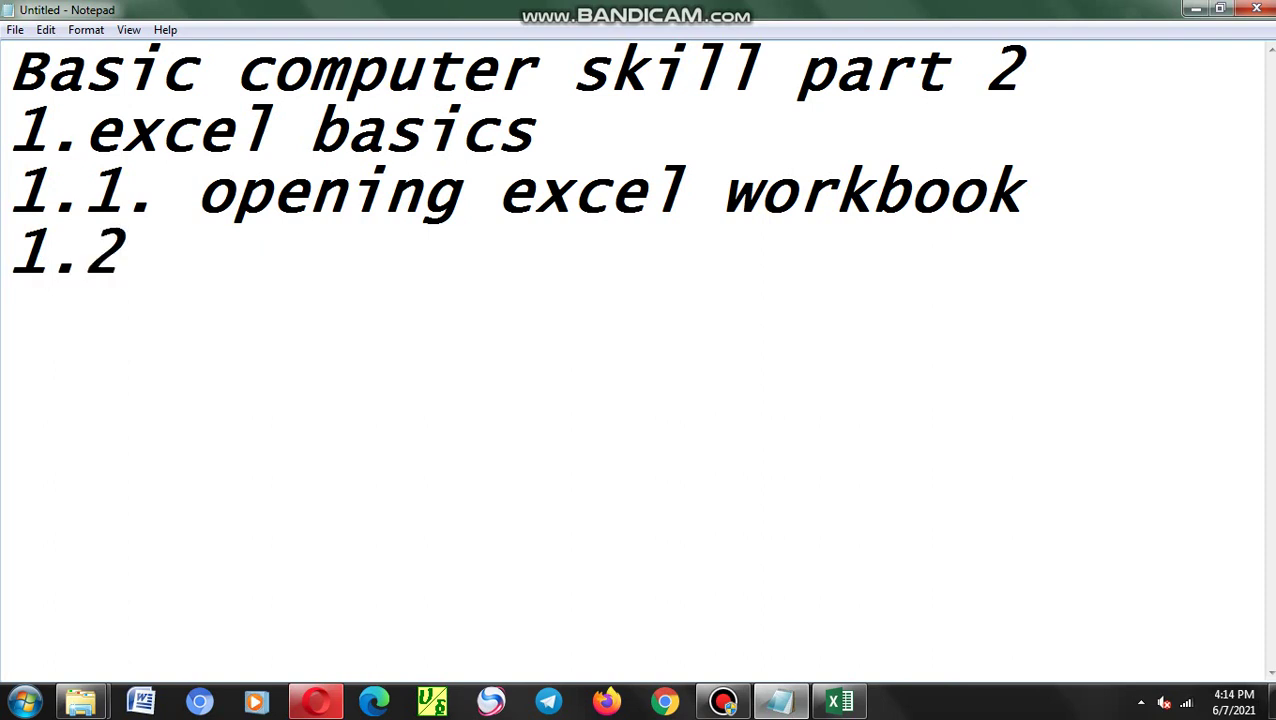
type(".")
type("w")
key("BackSpace")
type("t")
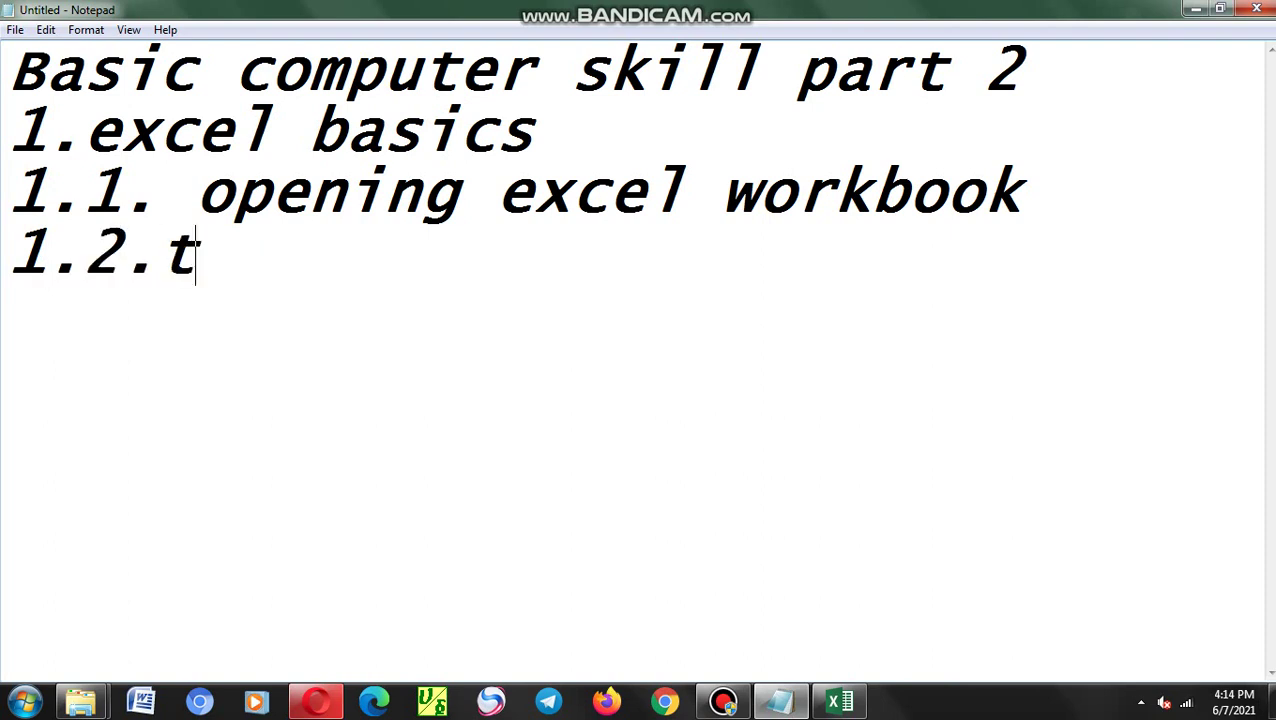
type("yping ")
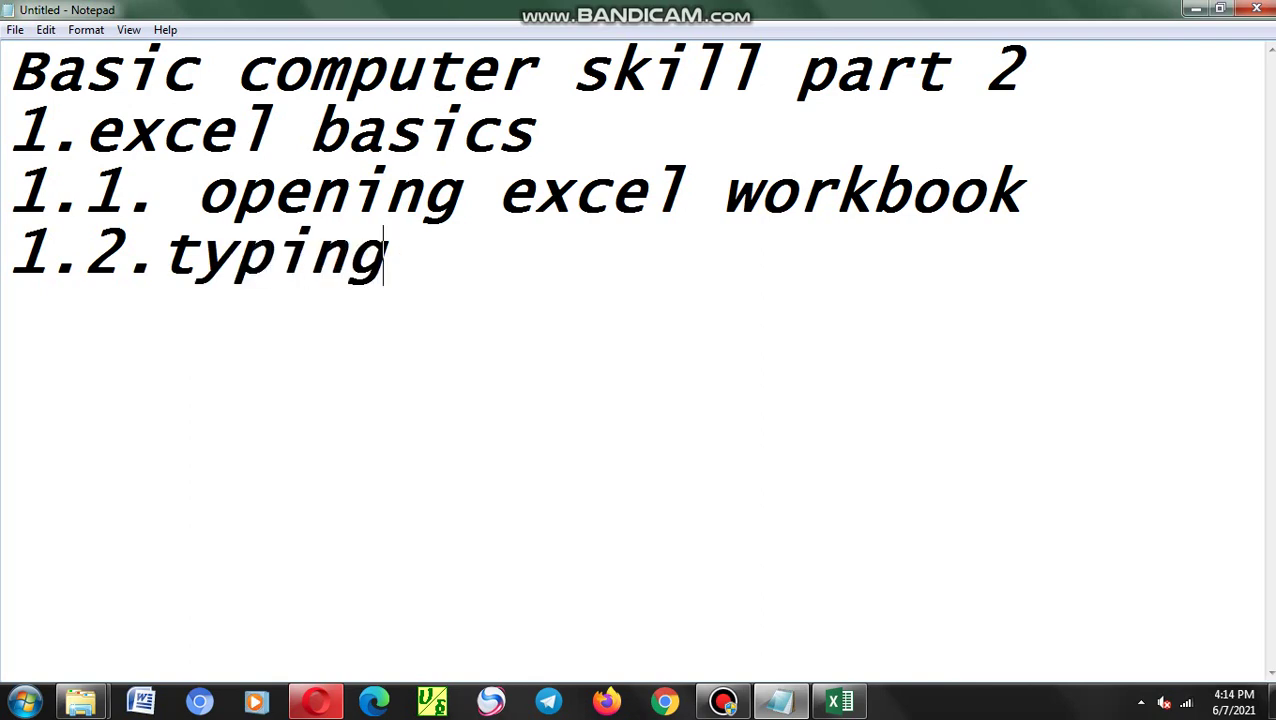
type("the ")
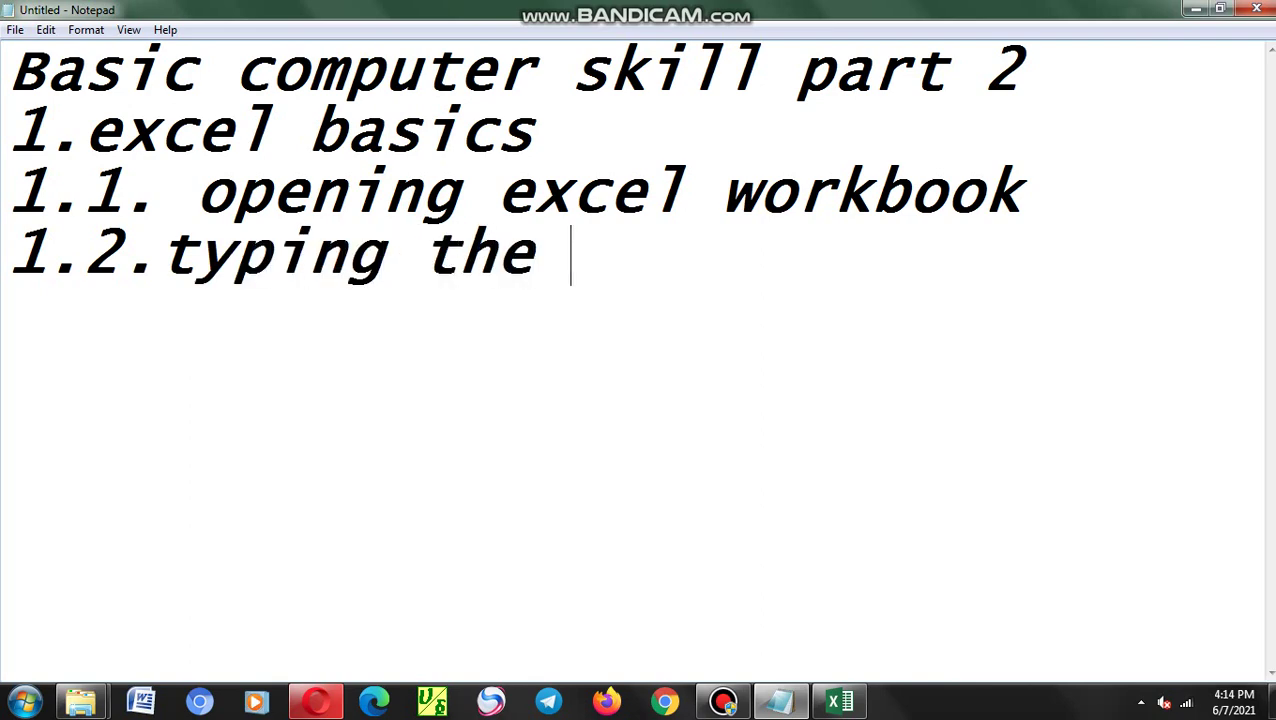
type("title")
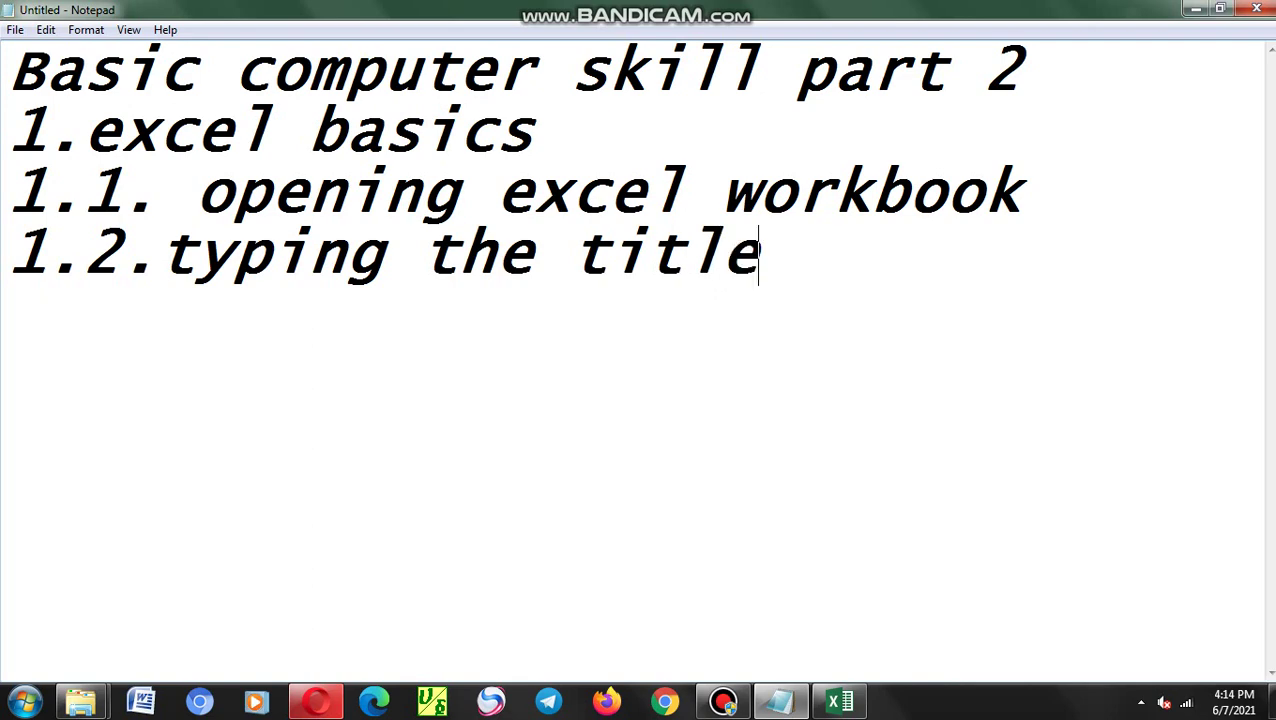
type(" of exc")
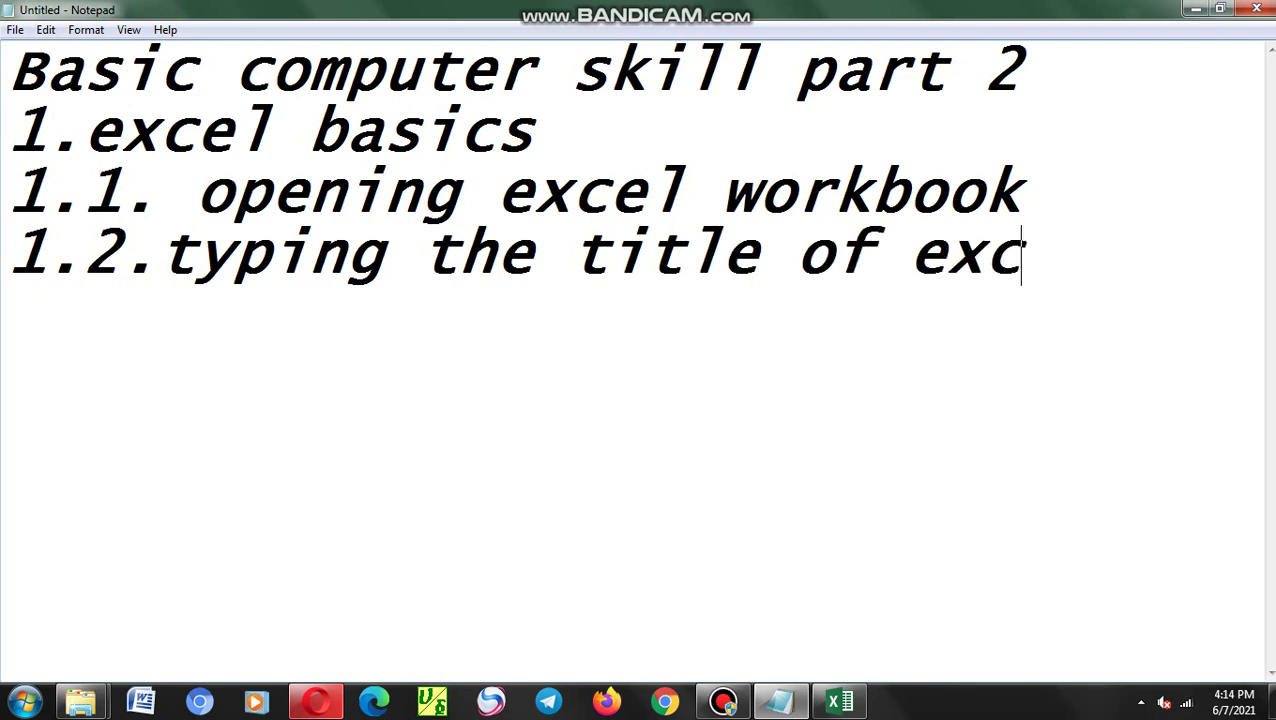
type("el")
Enter 'My first excel title' in cell A1
left_click(838, 700)
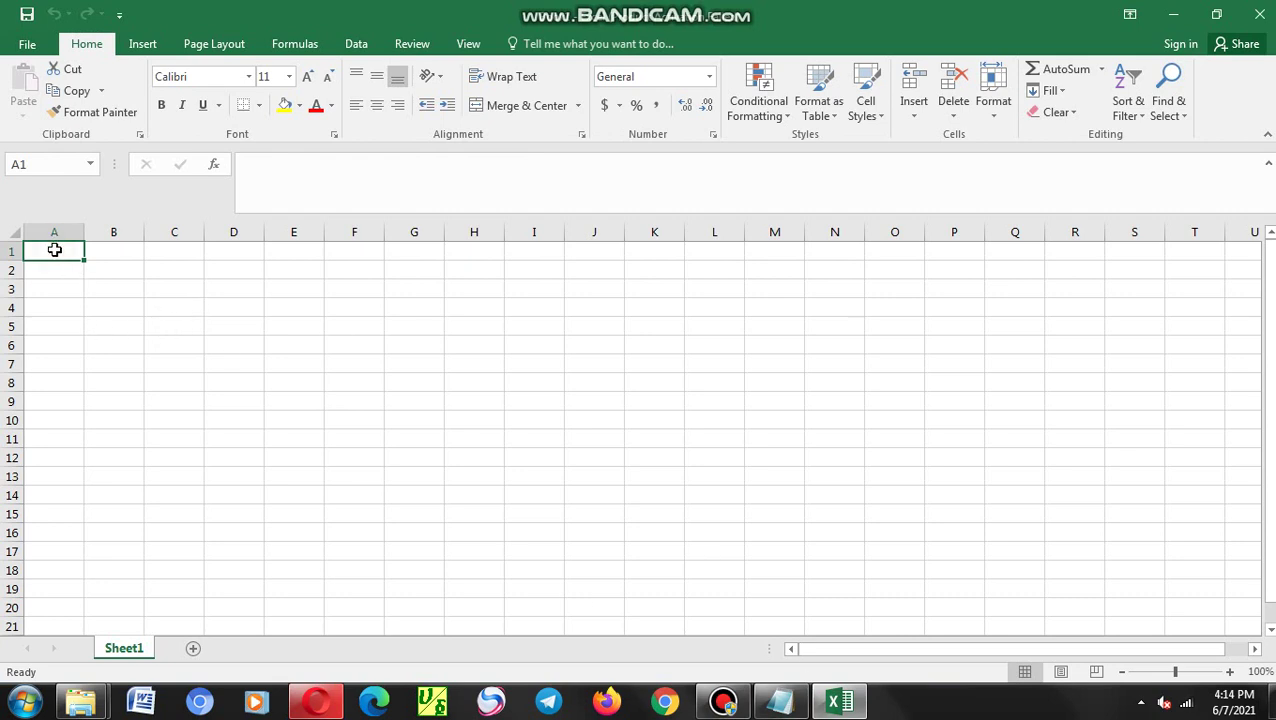
type("My first excel title")
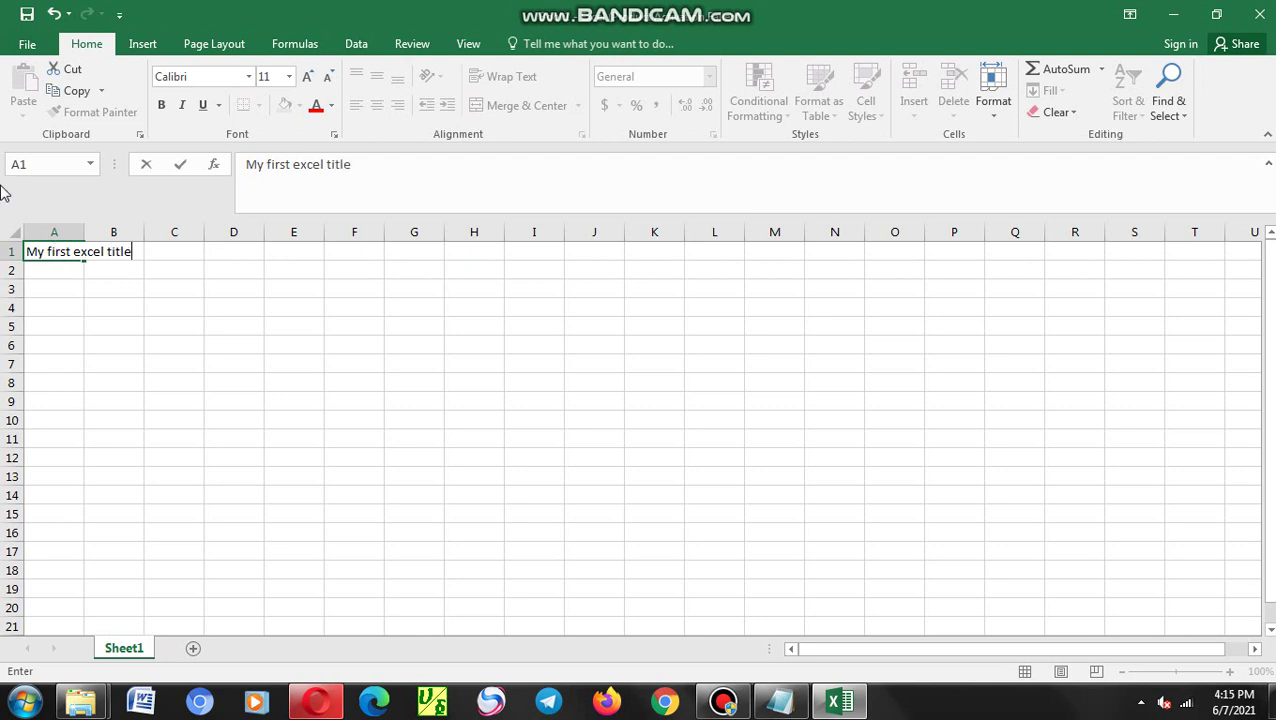
left_click(122, 285)
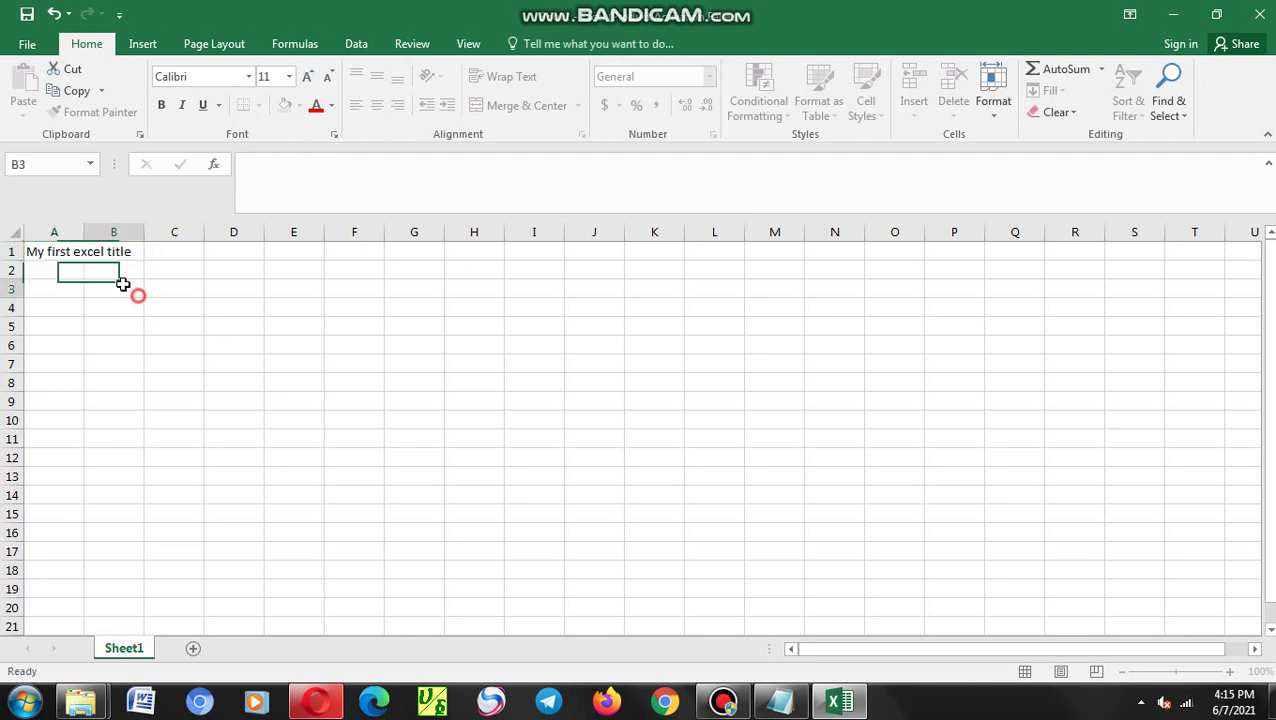
Enlarge the title in A1:B1 to font size 26
left_click_drag(43, 251, 134, 251)
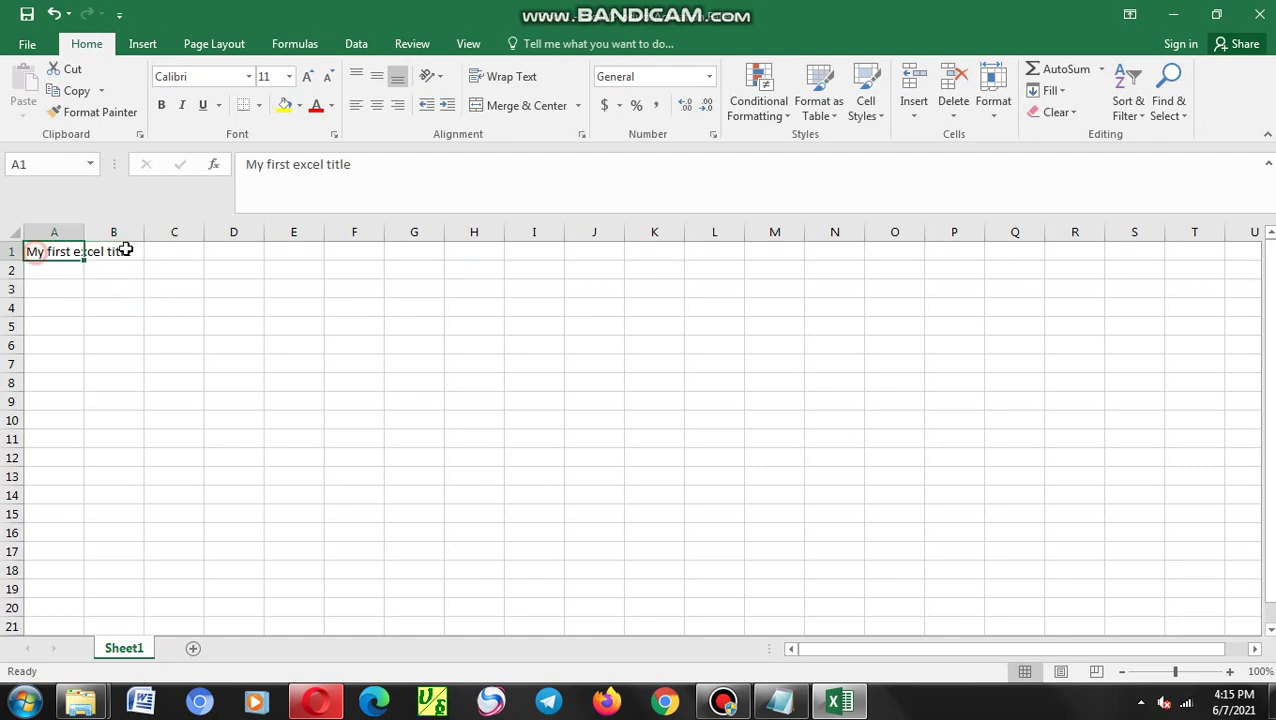
double_click(307, 76)
double_click(307, 76)
double_click(307, 76)
left_click(327, 76)
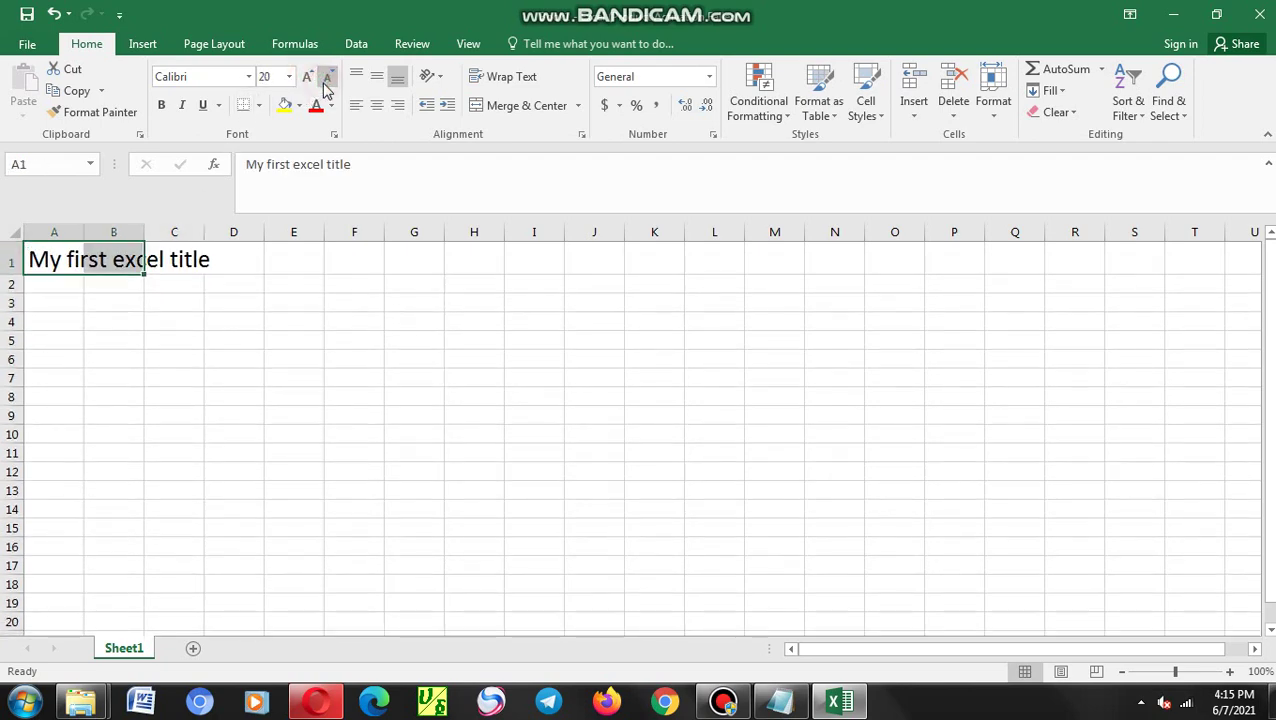
double_click(307, 76)
left_click(307, 76)
Select just the title cell A1 and return to Notepad
left_click_drag(290, 402, 322, 402)
left_click(78, 265)
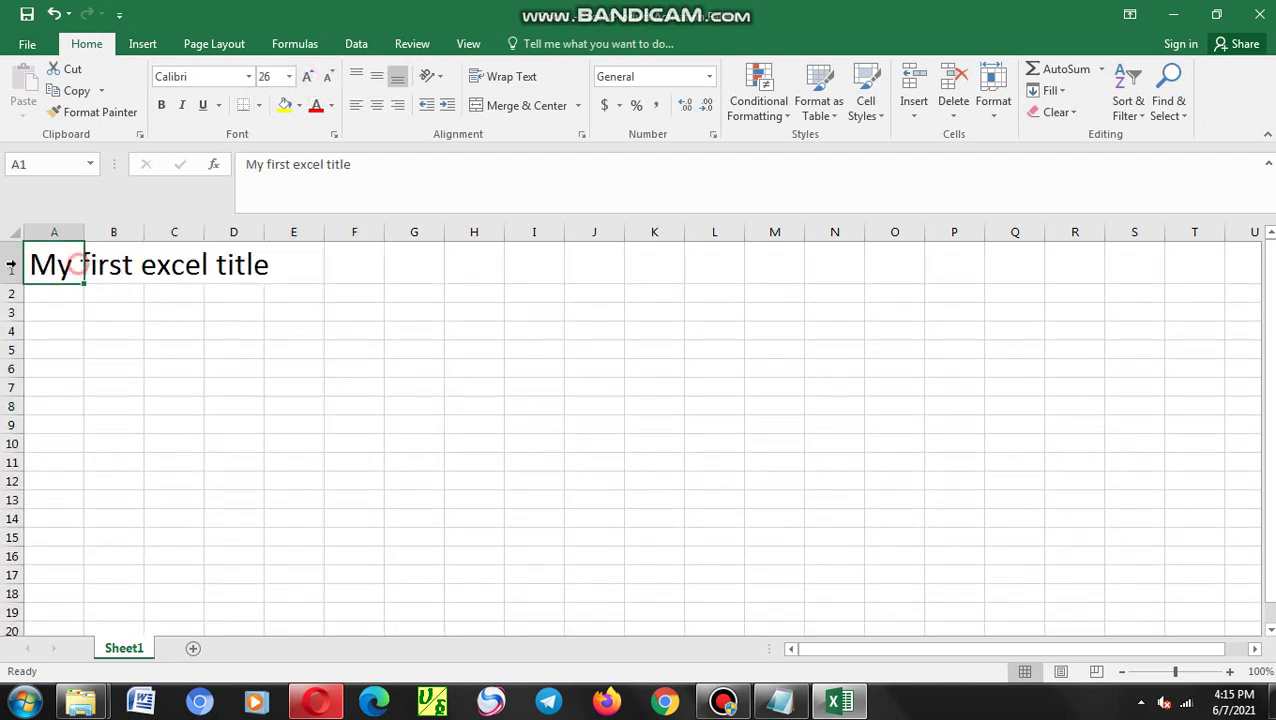
left_click_drag(52, 262, 240, 265)
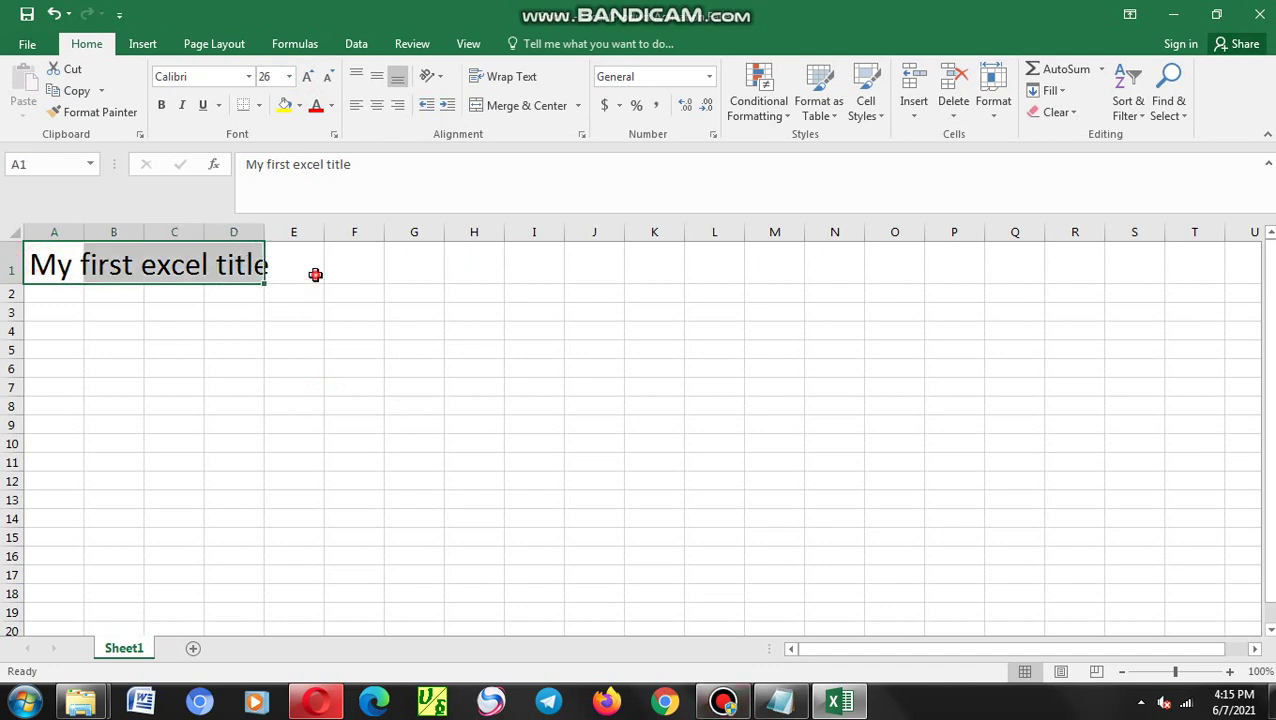
left_click(233, 265)
left_click(63, 265)
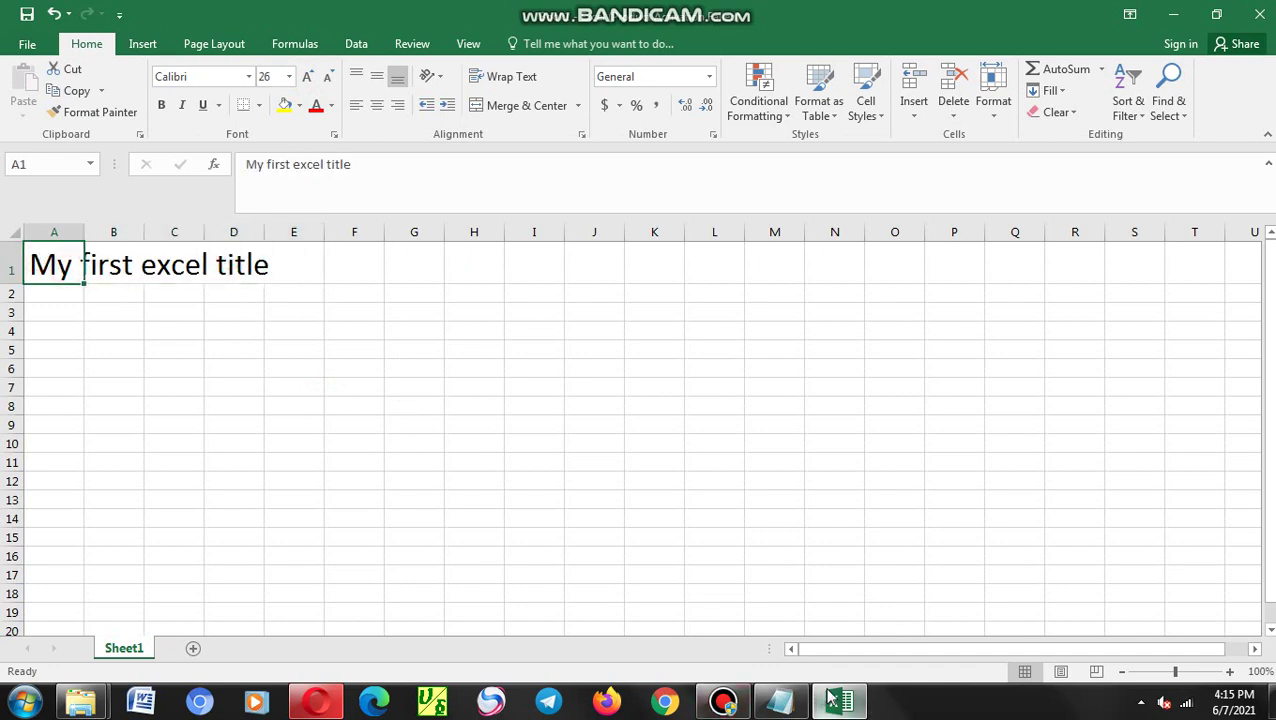
left_click(779, 700)
Add a fifth outline line reading '1.3.resing the title'
left_click(1122, 242)
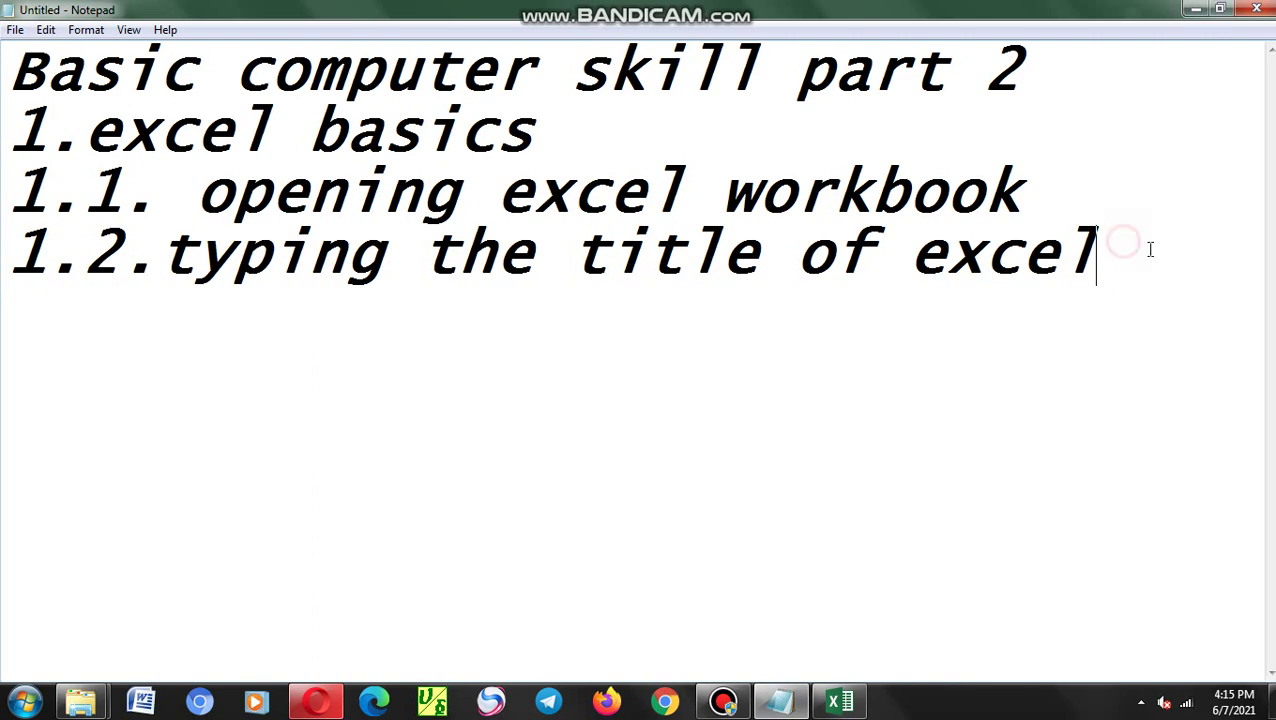
key("Return")
type("1")
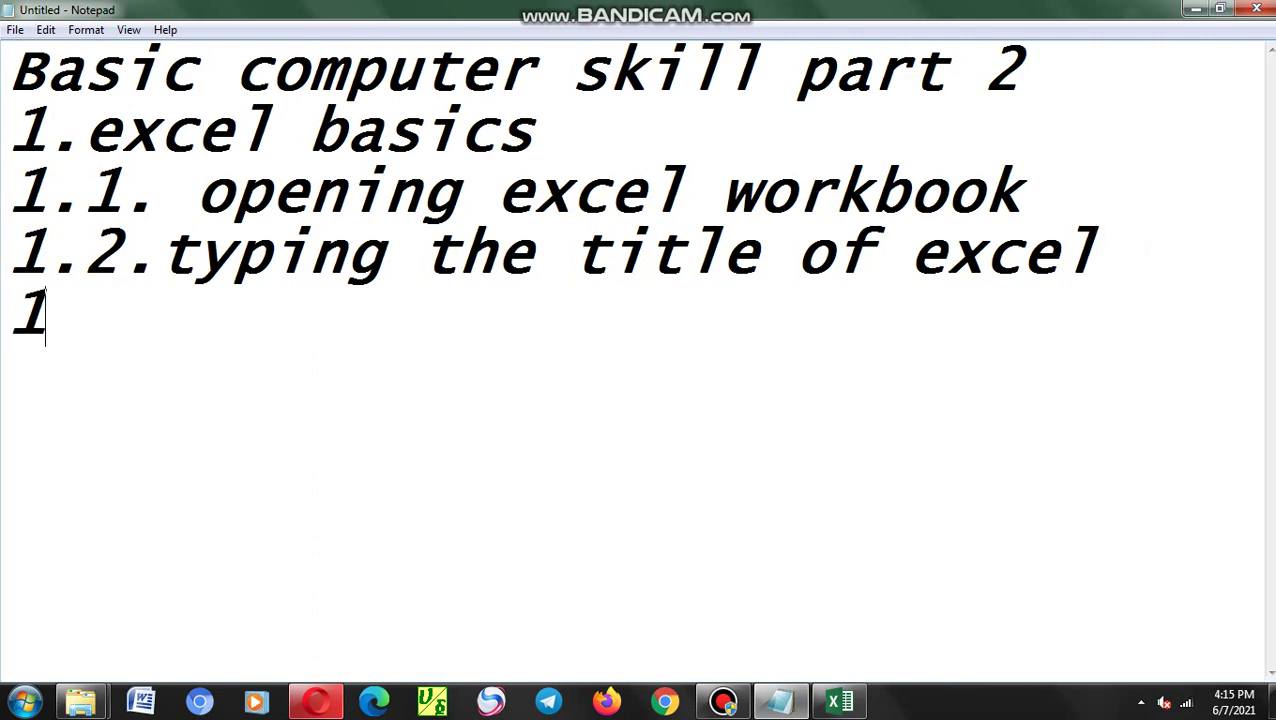
type(".3.")
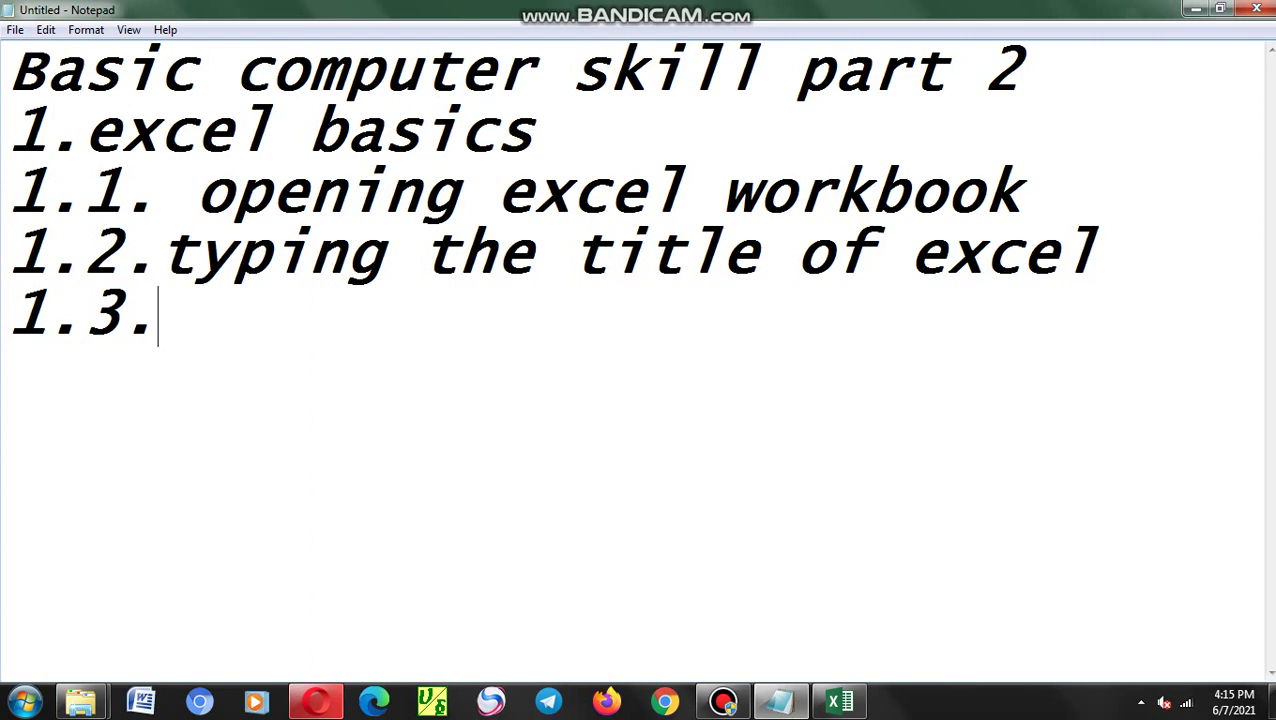
type("res")
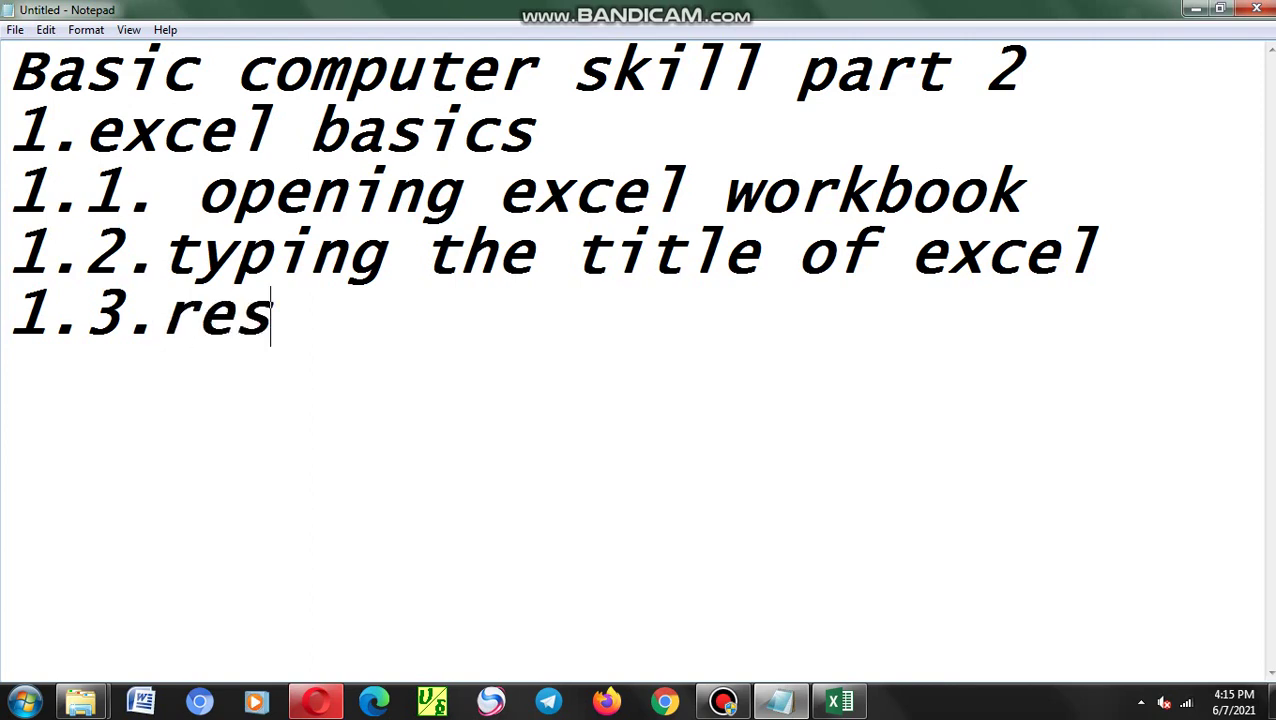
type("ib")
key("BackSpace")
type("ng the ")
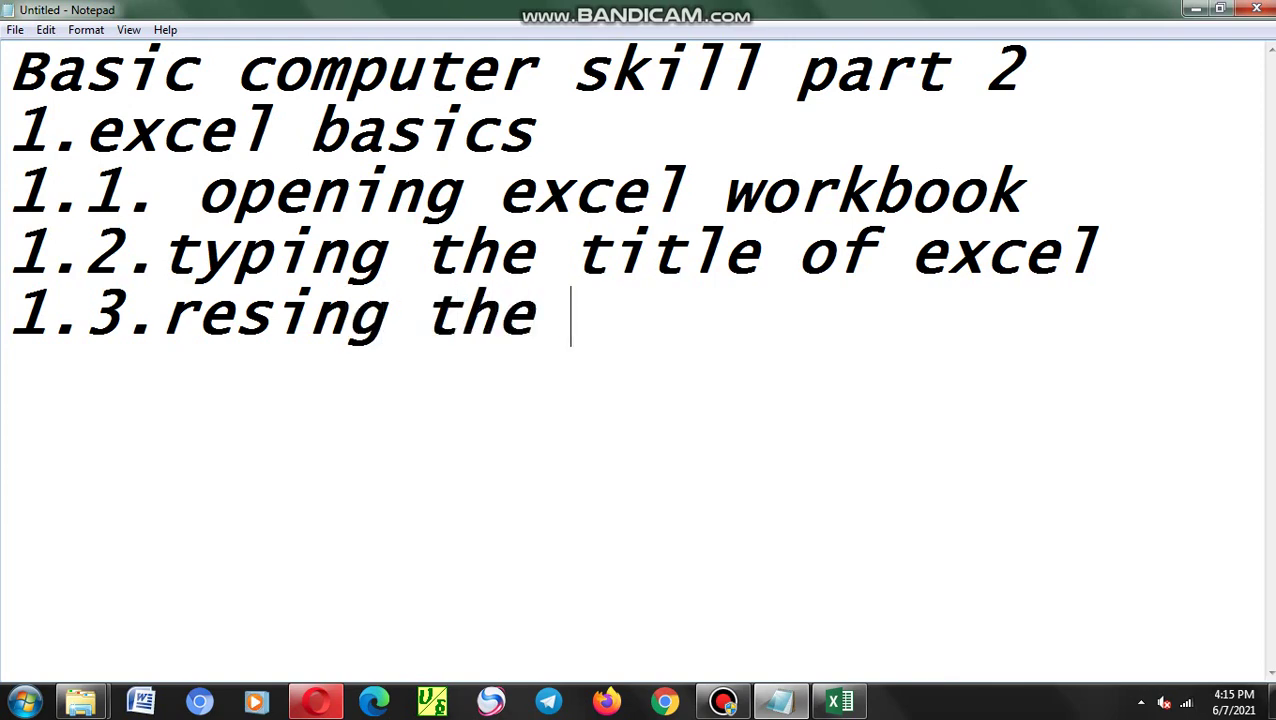
type("til")
key("BackSpace")
type("t")
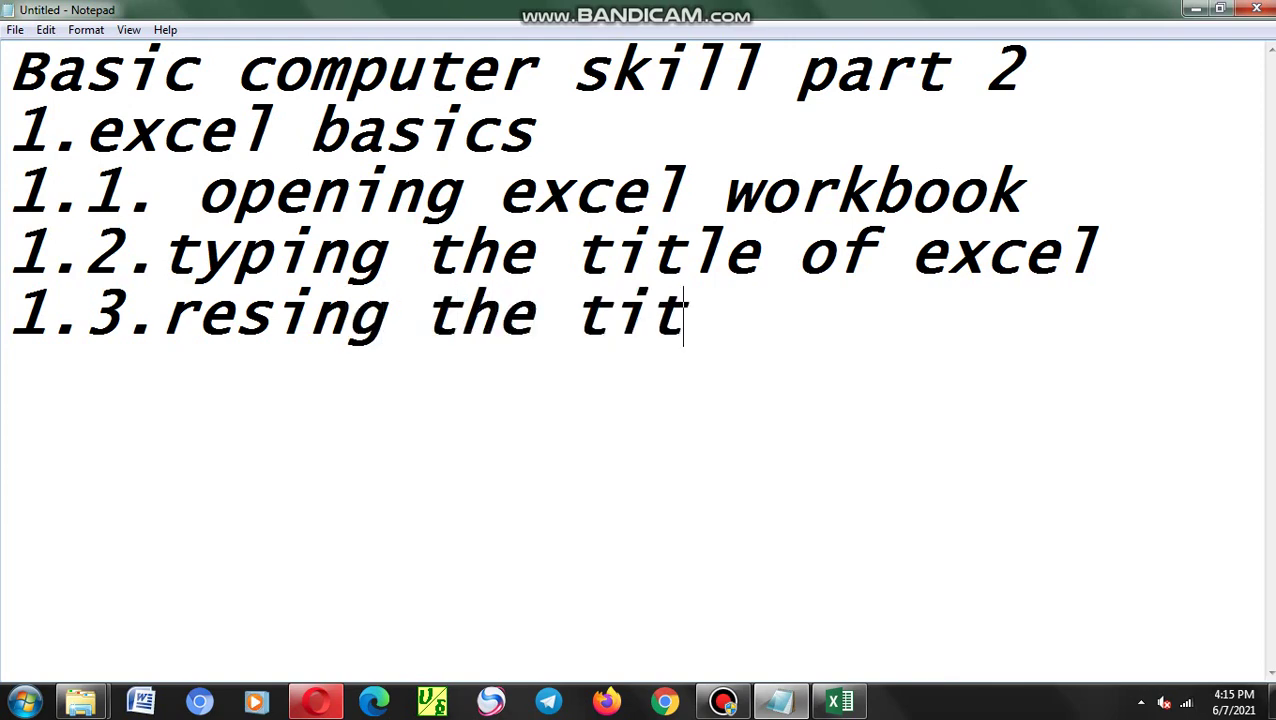
type("le")
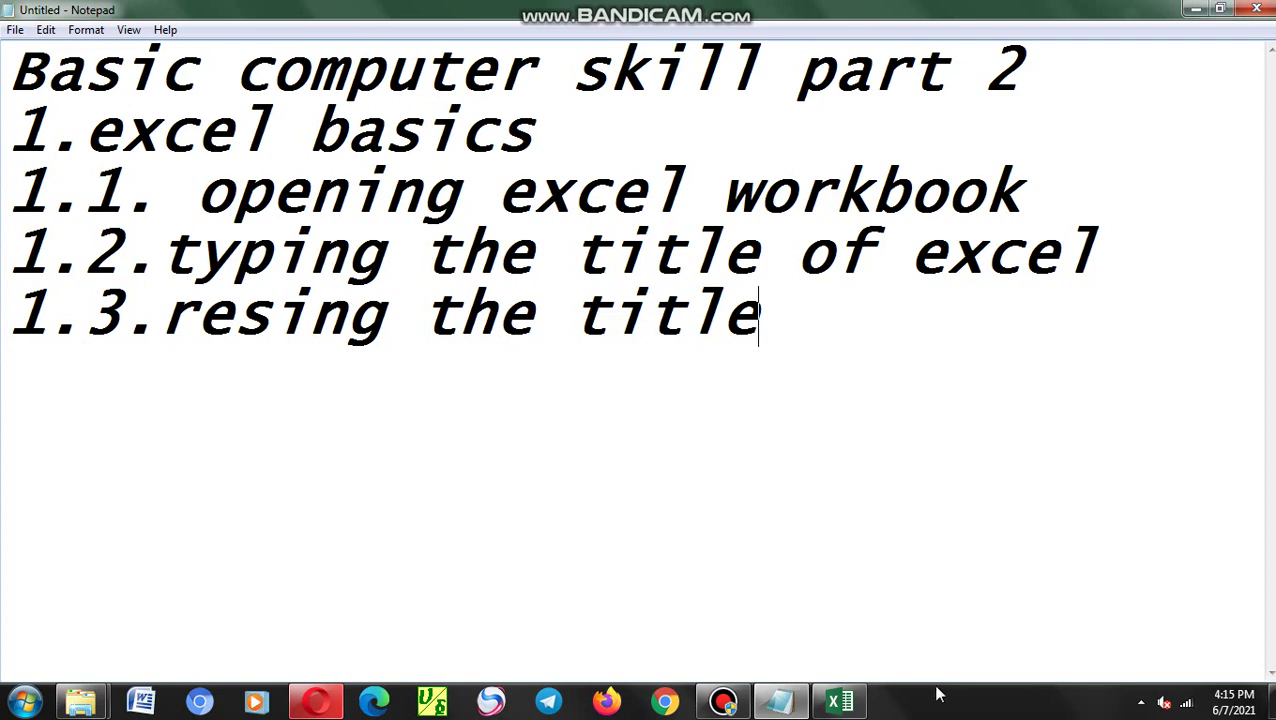
Select the title across A1:D1 and try font sizes 28, 48 and 36
left_click(840, 700)
left_click(288, 264)
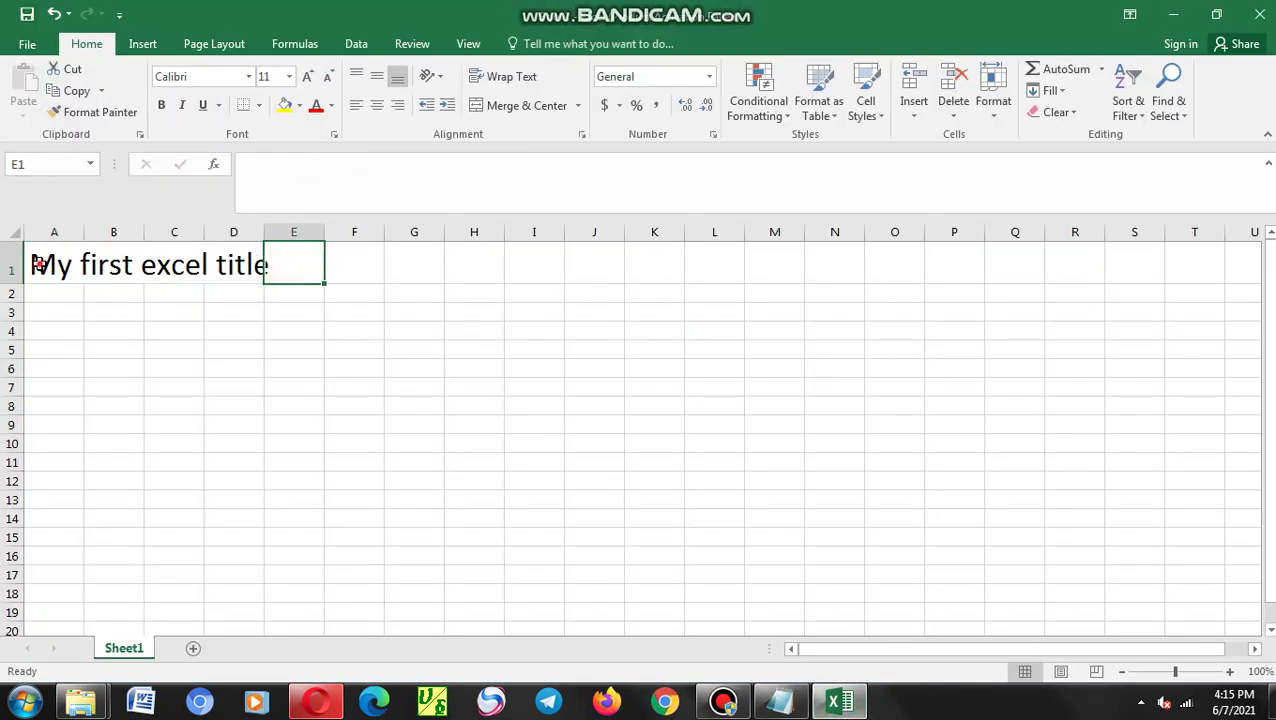
left_click_drag(38, 262, 256, 262)
left_click(308, 78)
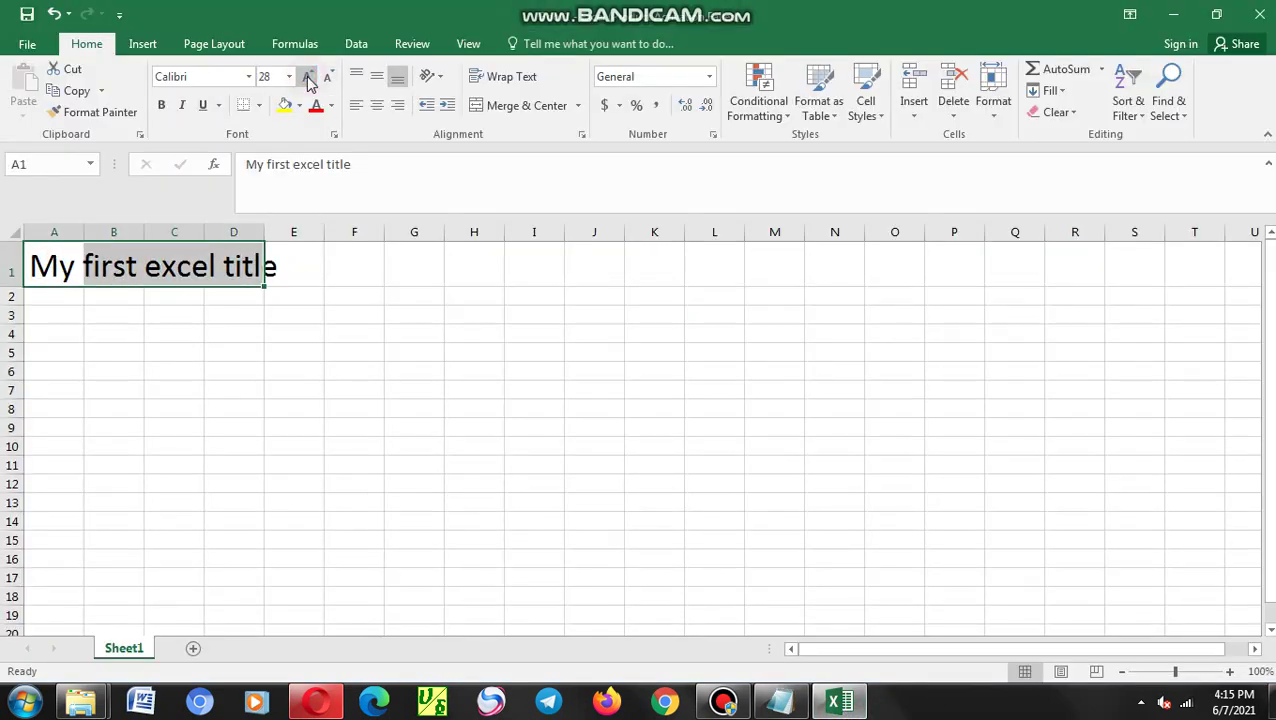
left_click(308, 78)
left_click(308, 78)
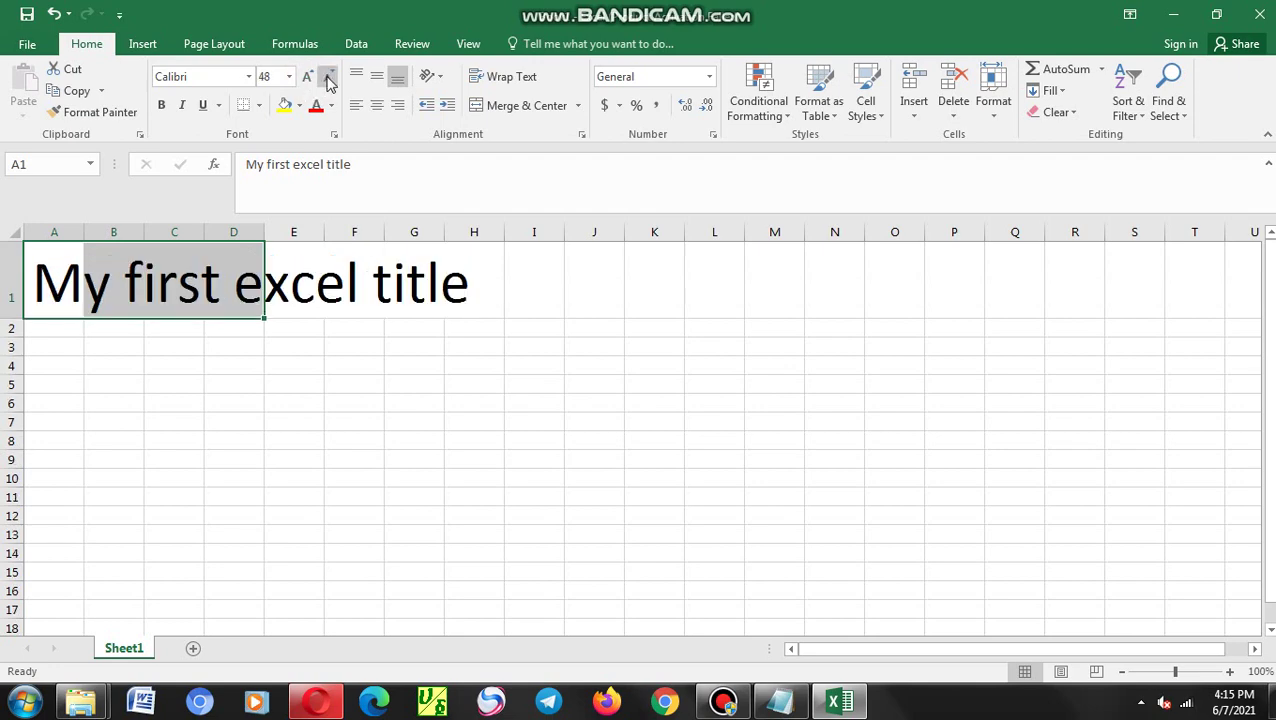
left_click(330, 78)
left_click(330, 78)
Settle the title on font size 48, select A1 and minimise Excel
left_click(308, 78)
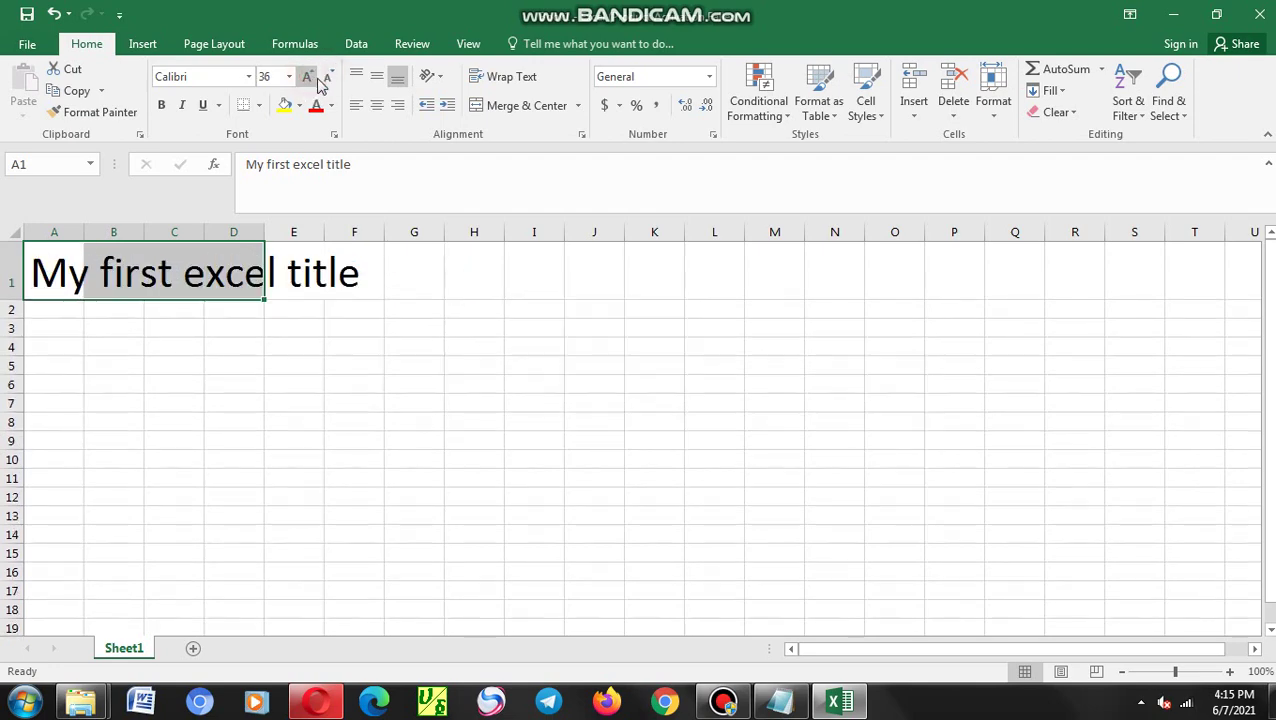
left_click(330, 78)
left_click(308, 78)
left_click(308, 78)
left_click(308, 78)
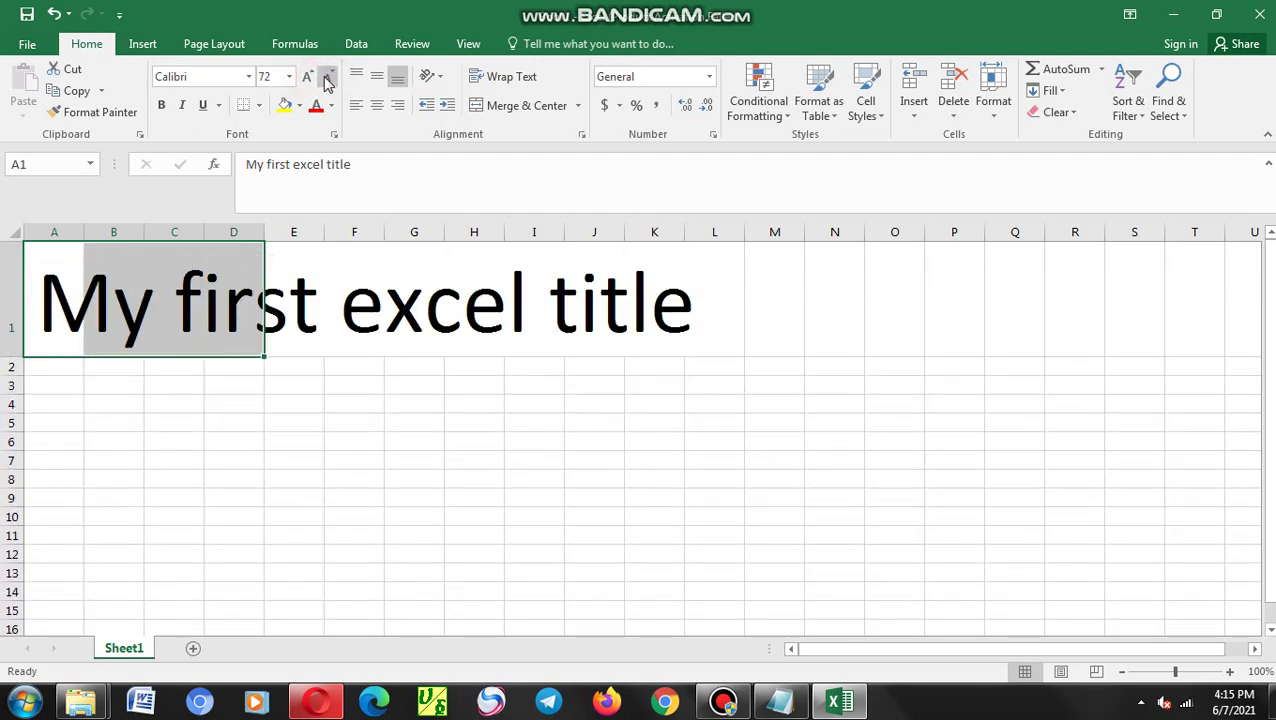
left_click(330, 78)
left_click(306, 78)
left_click(330, 78)
left_click(472, 284)
left_click(70, 292)
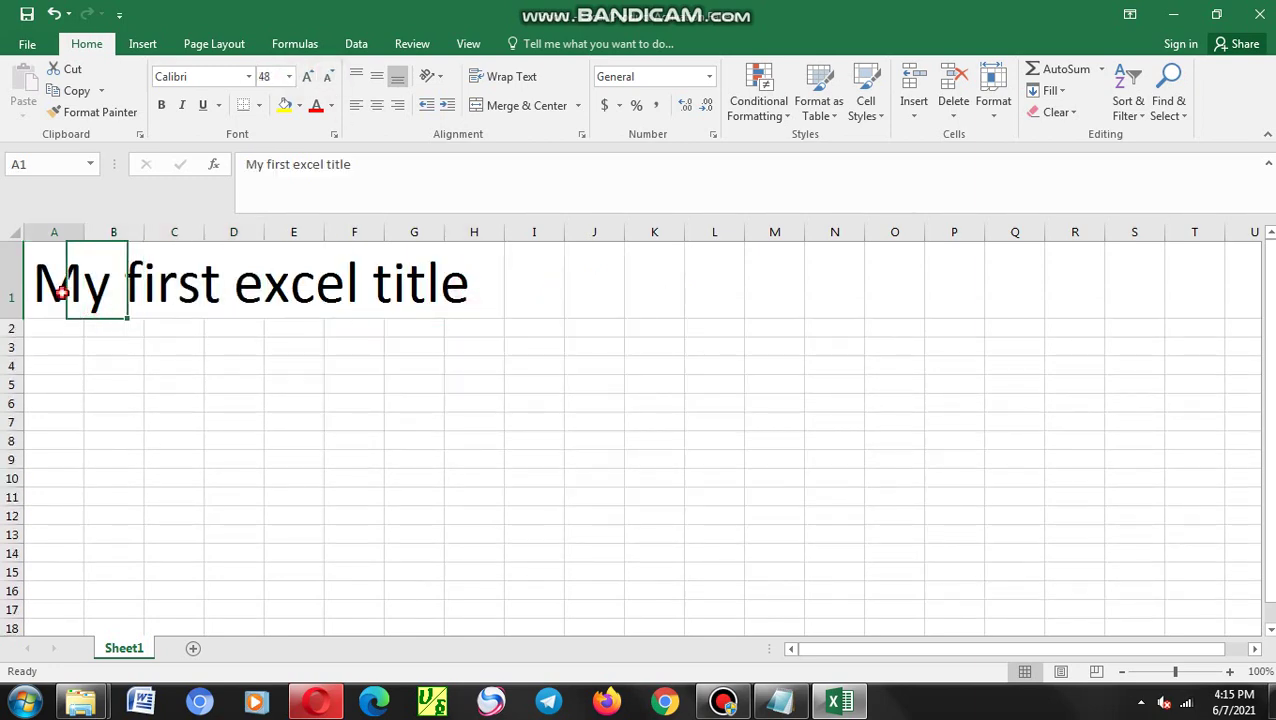
left_click(846, 705)
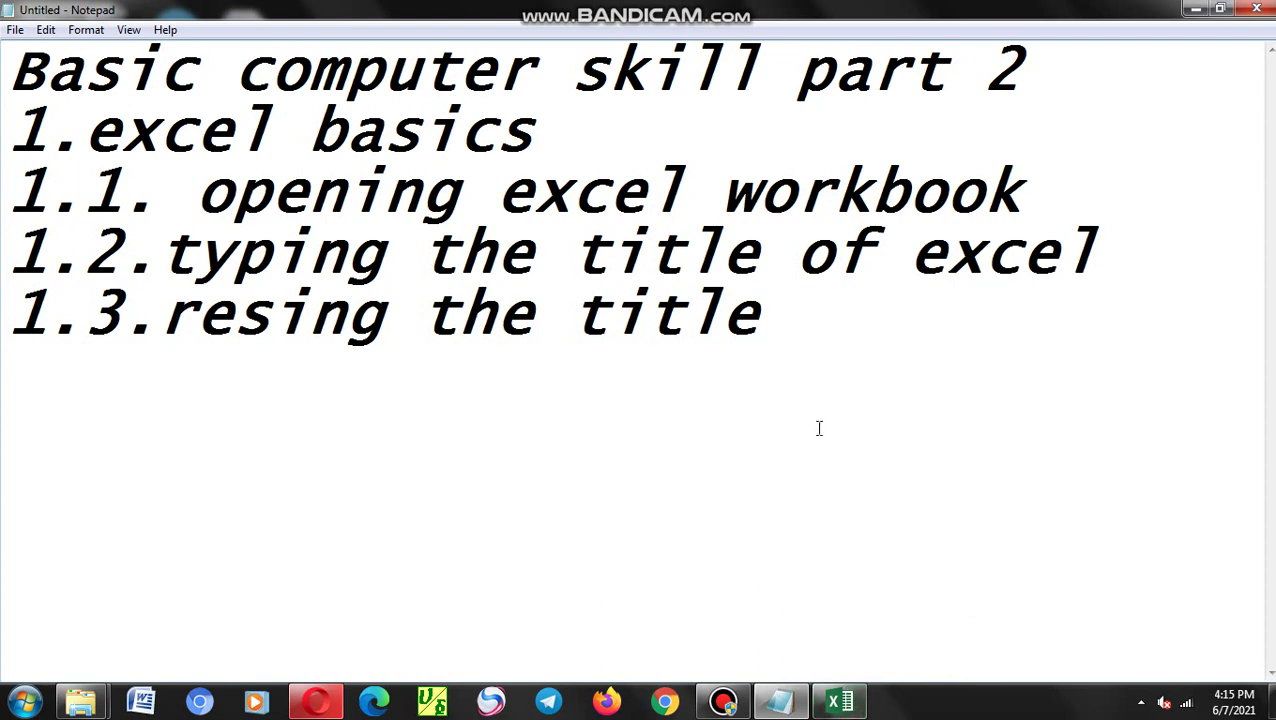
Add the outline line '1.4. merging the title' and return to Excel
key("Return")
type("1.")
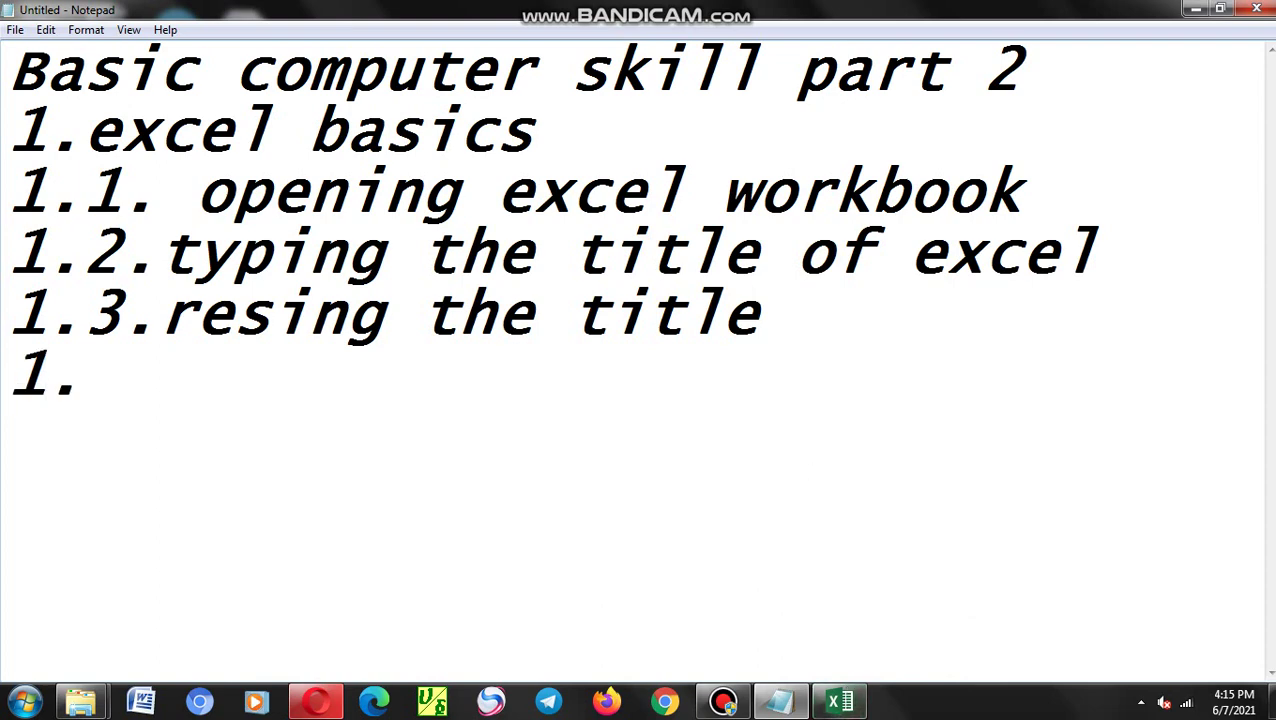
type("4.")
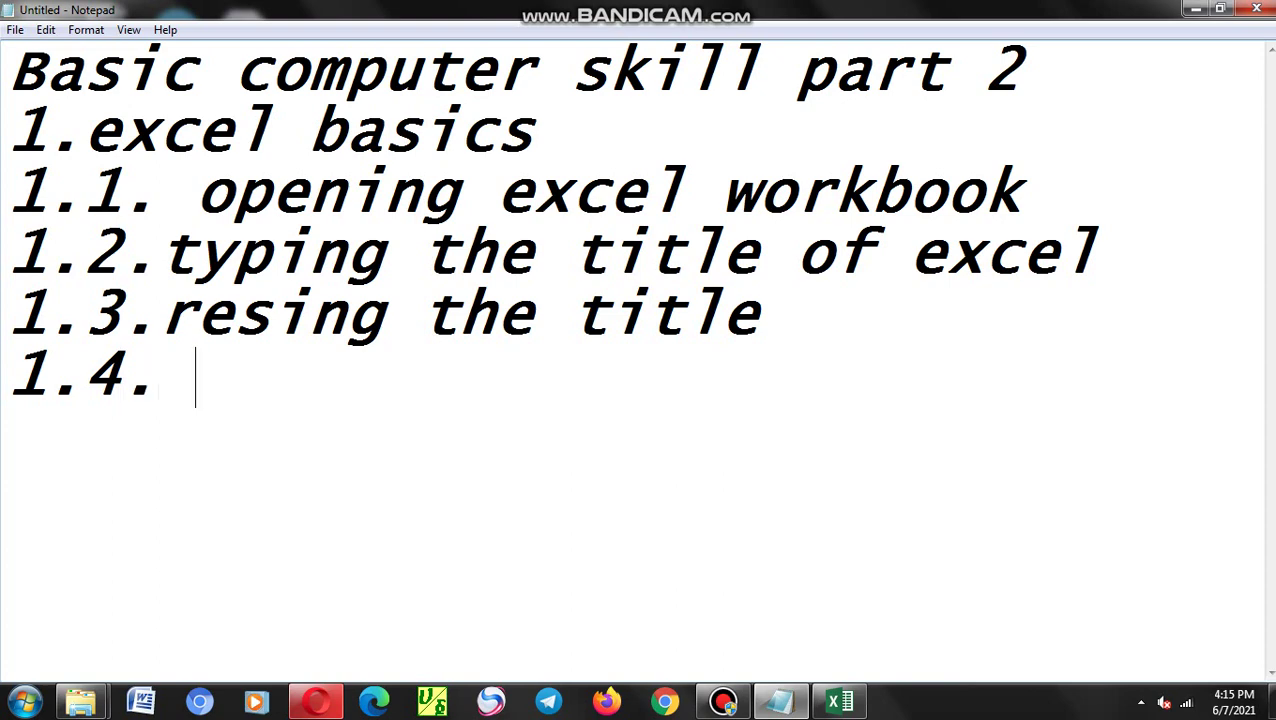
type(" mer")
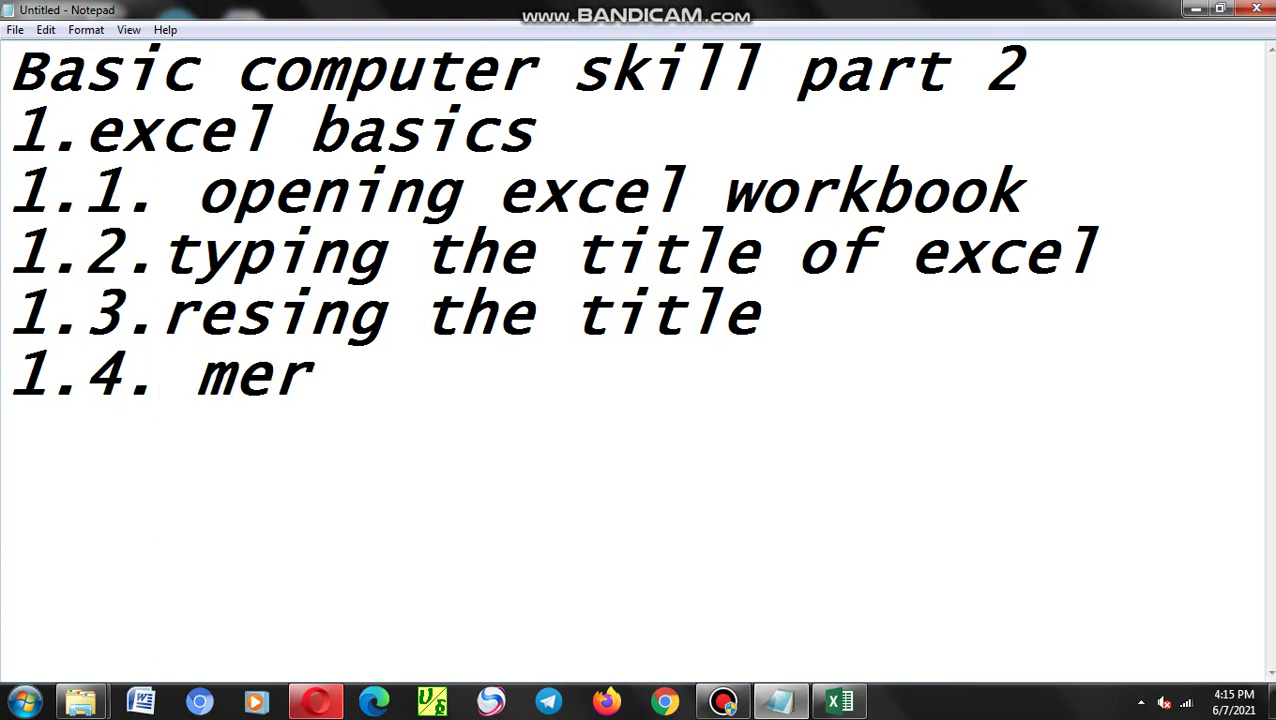
type("ging th")
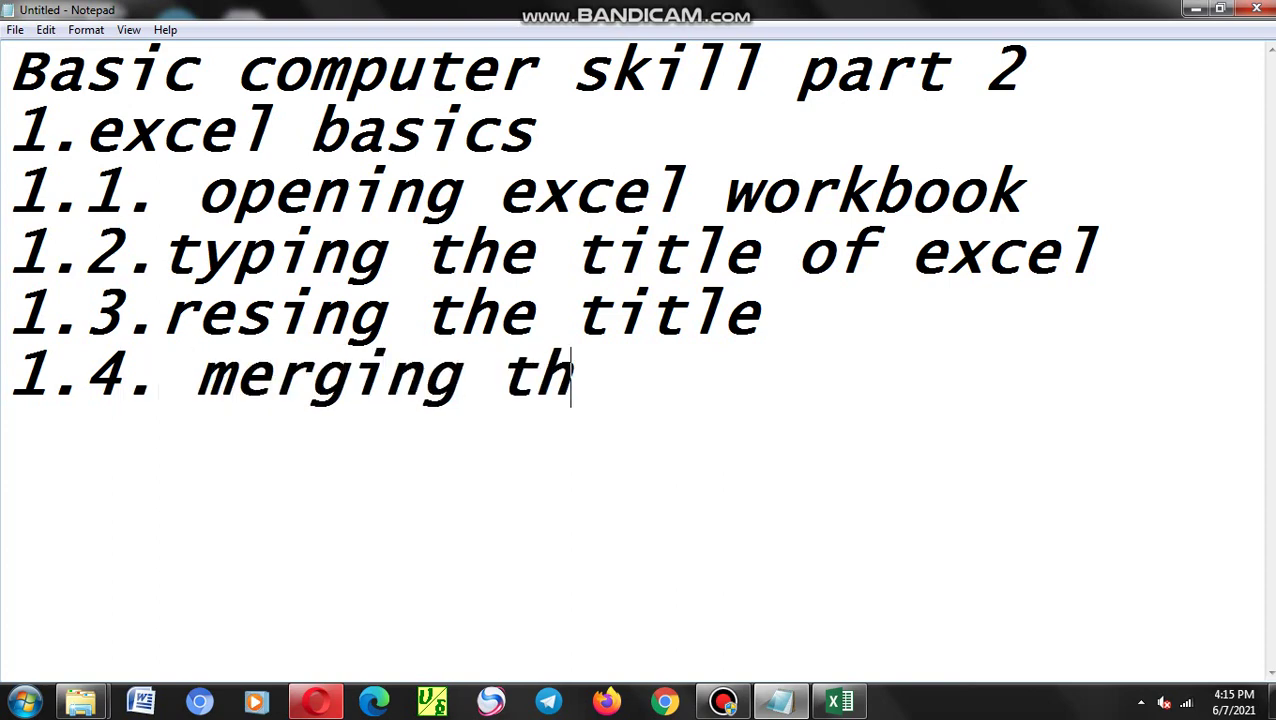
type("e ti")
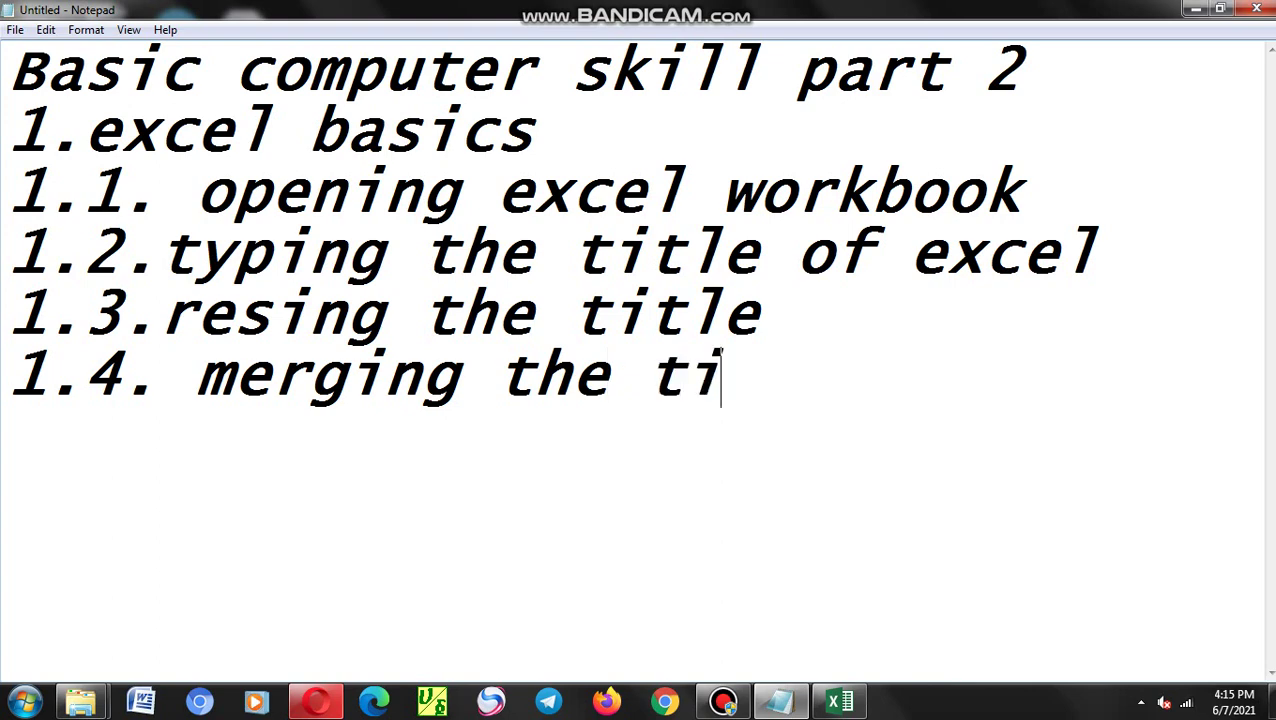
type("tle")
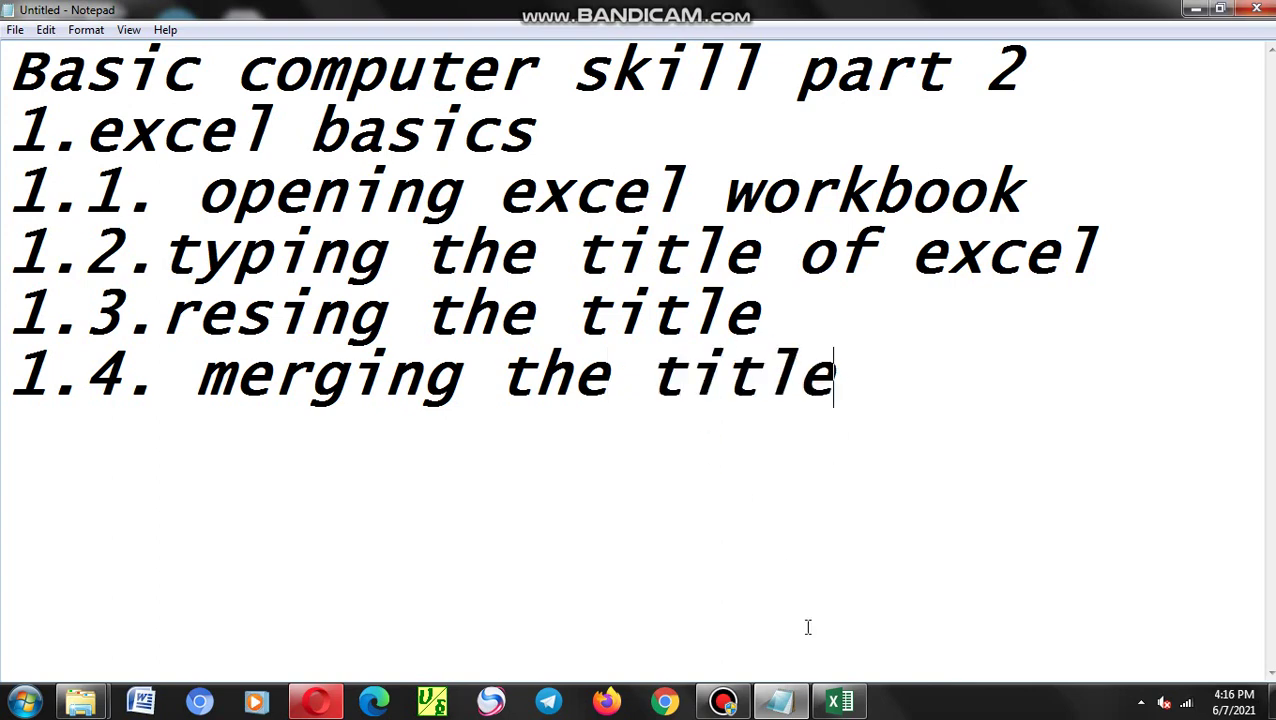
left_click(838, 702)
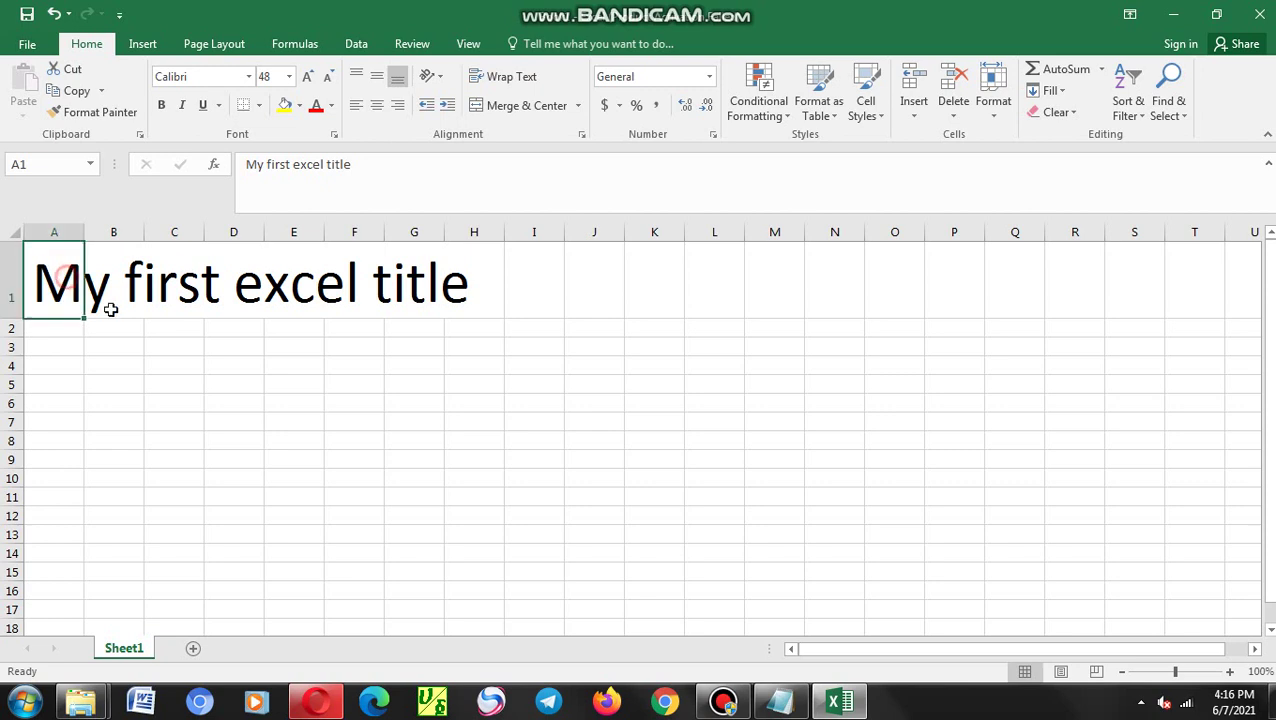
Merge and centre the title across A1:H1, then switch to Notepad
left_click(233, 280)
left_click(354, 280)
left_click(113, 280)
left_click_drag(40, 280, 474, 290)
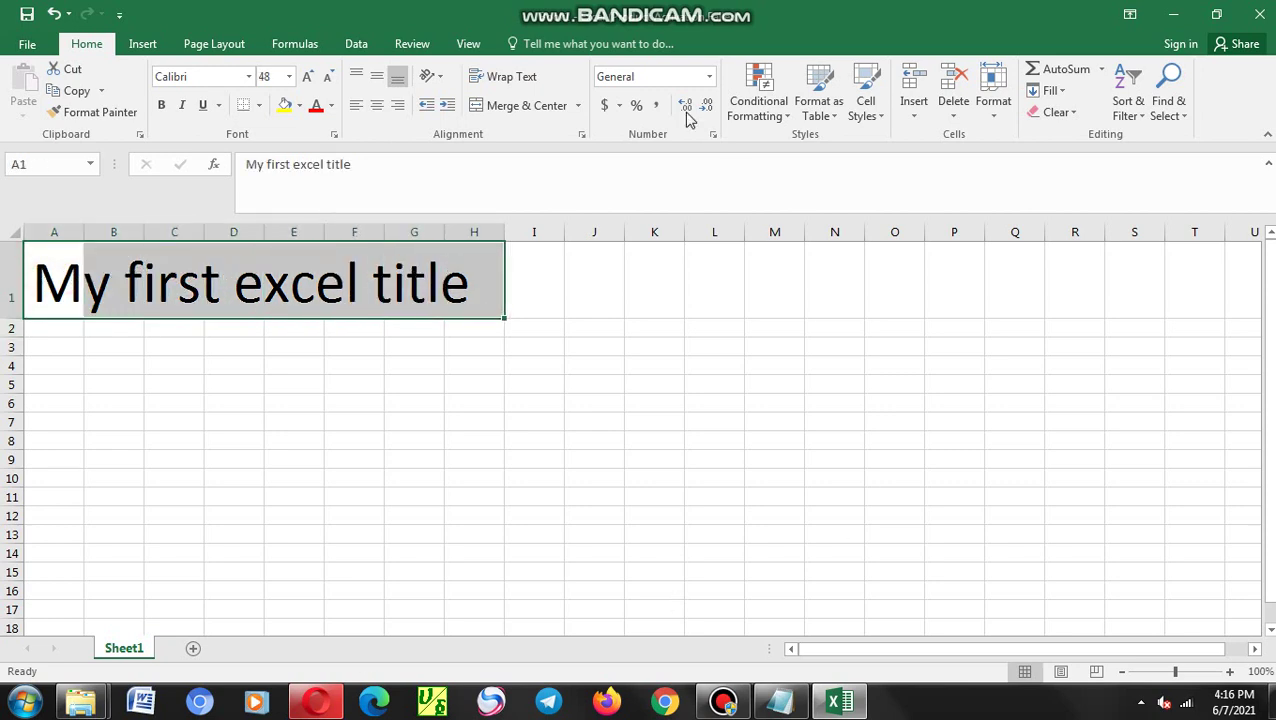
left_click(520, 106)
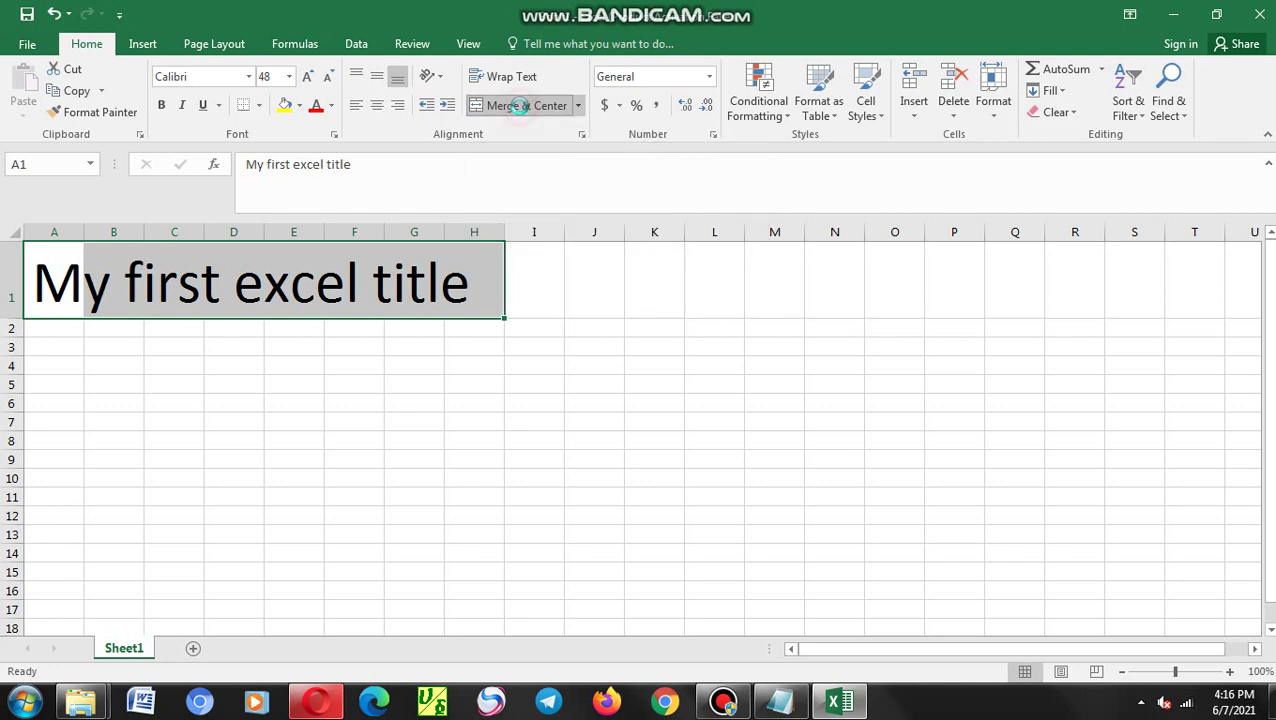
left_click(270, 328)
left_click(224, 296)
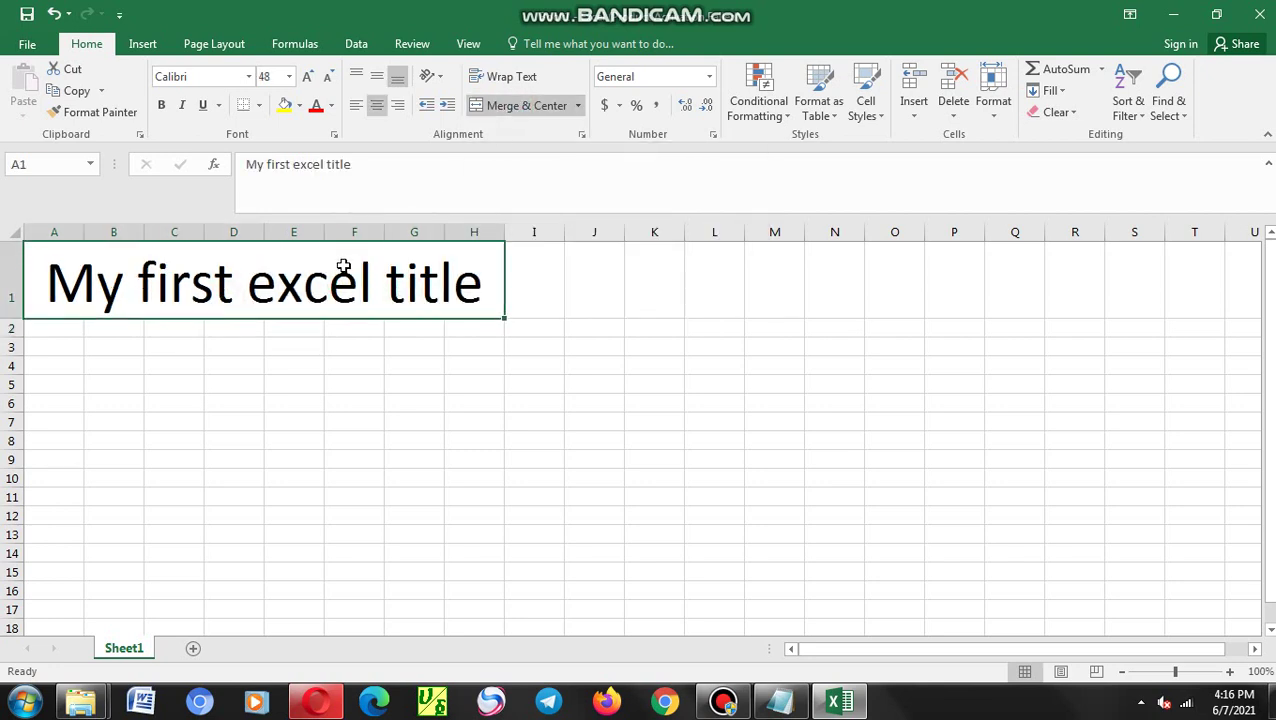
left_click(780, 701)
Add the outline line '1.5.creating simple table on excel work book'
key("Return")
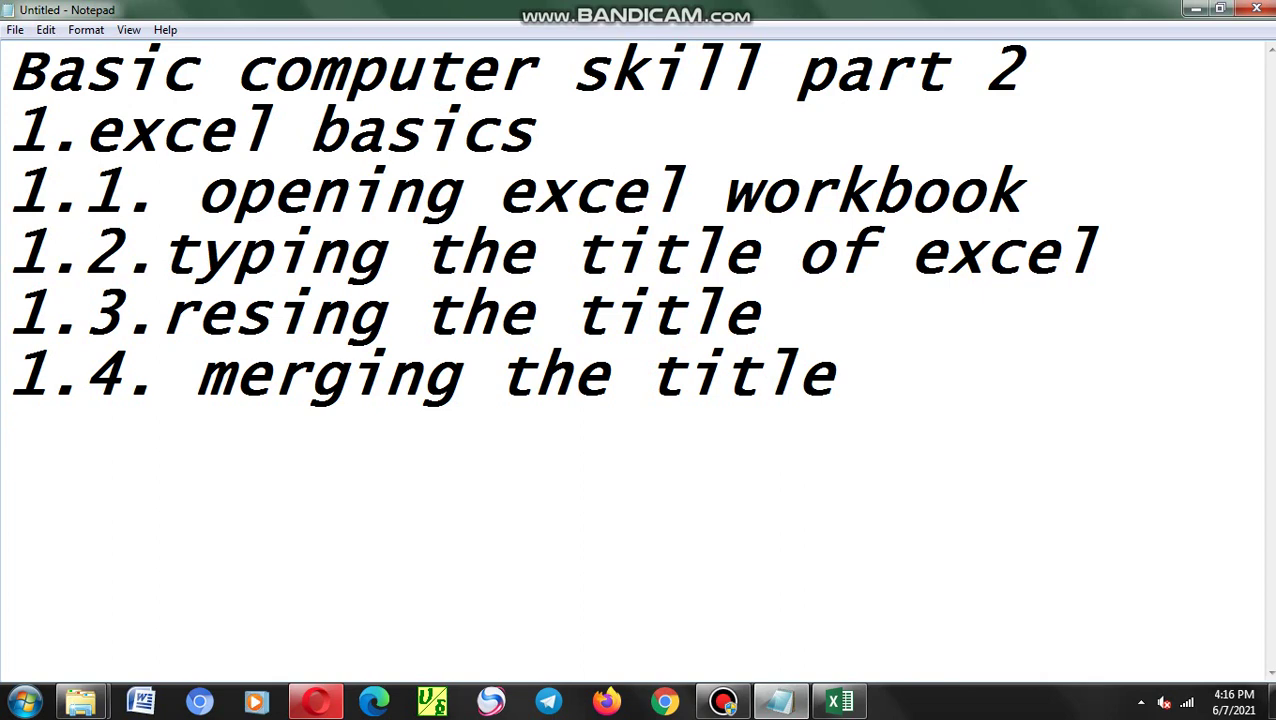
type("a")
key("BackSpace")
type("1.5")
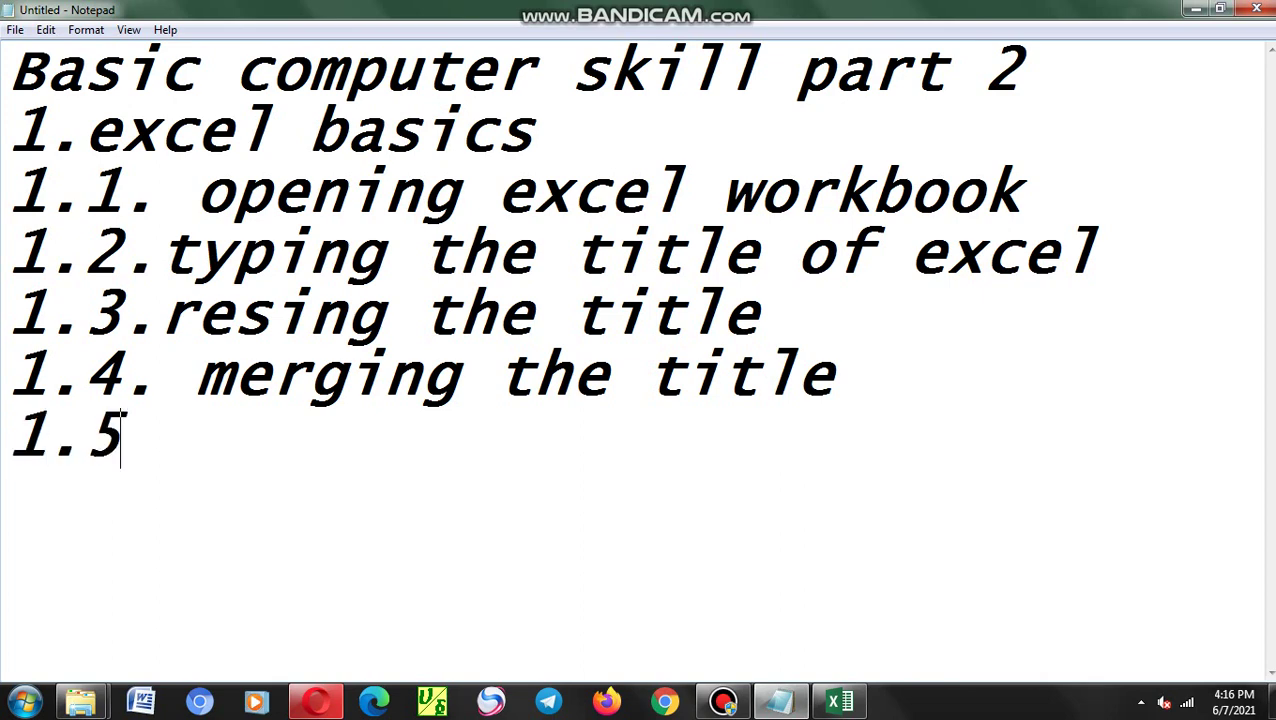
type(".")
type(" cre")
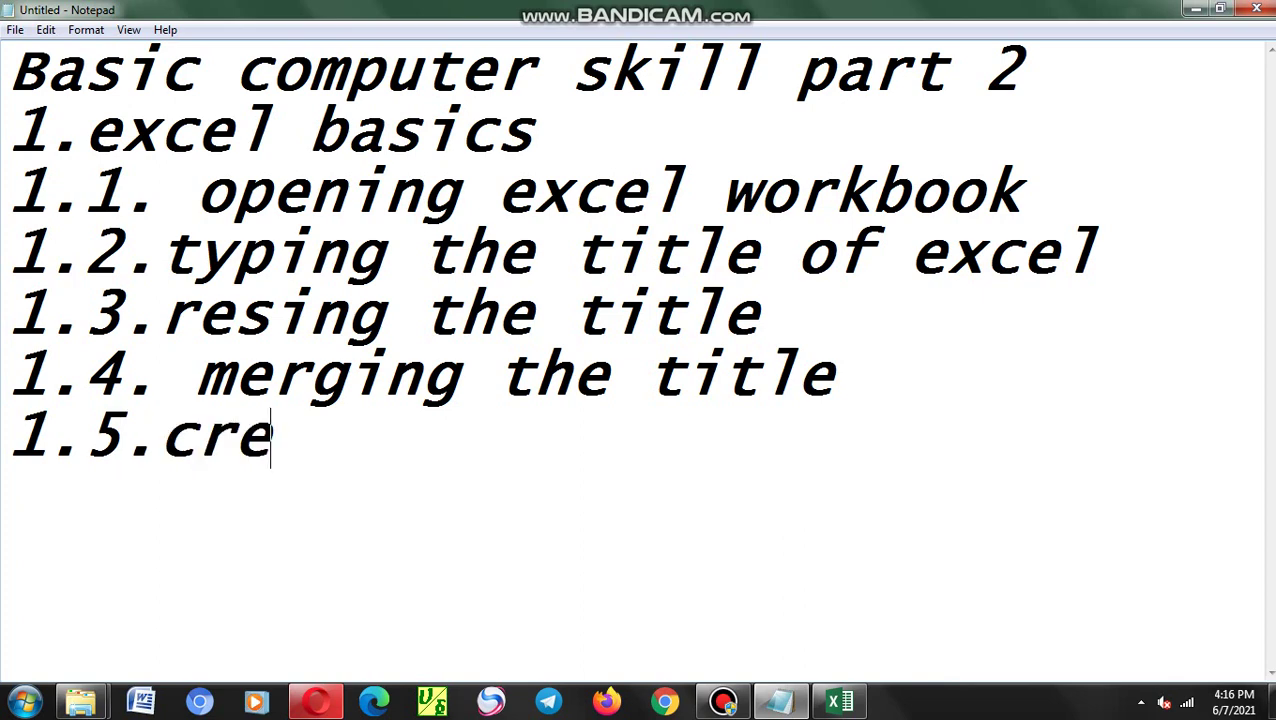
type("ating ")
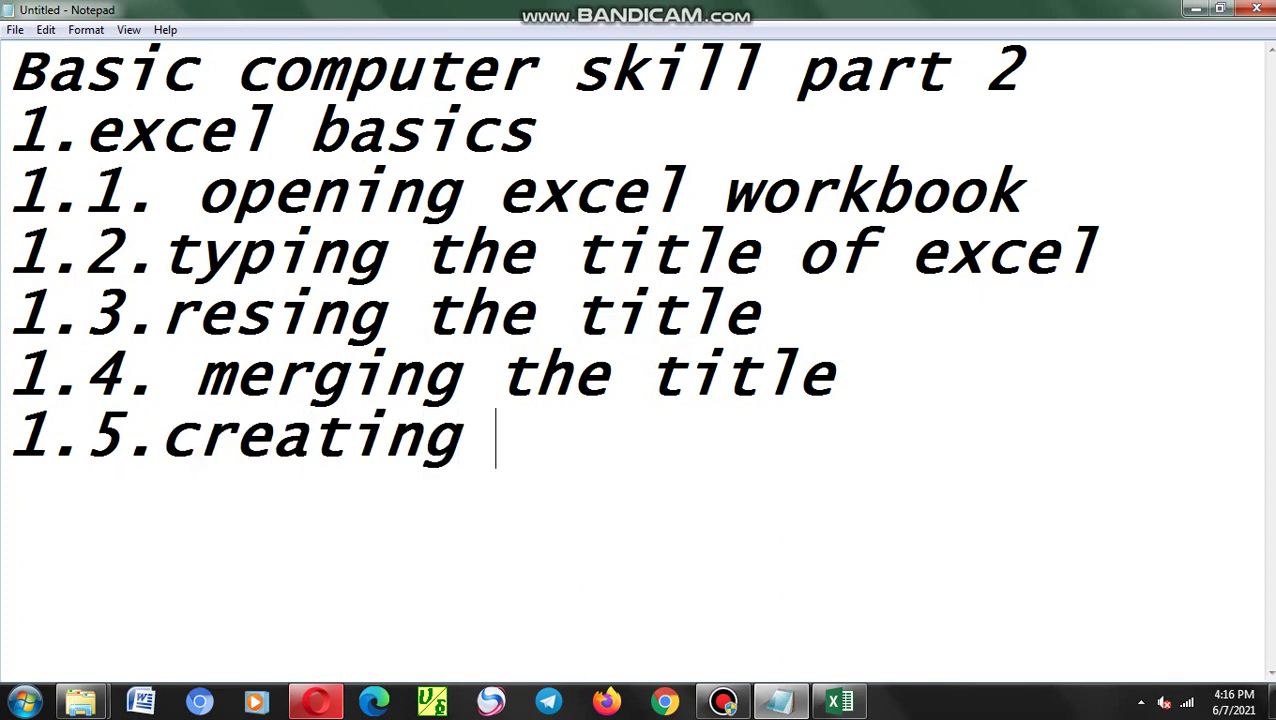
type("the t")
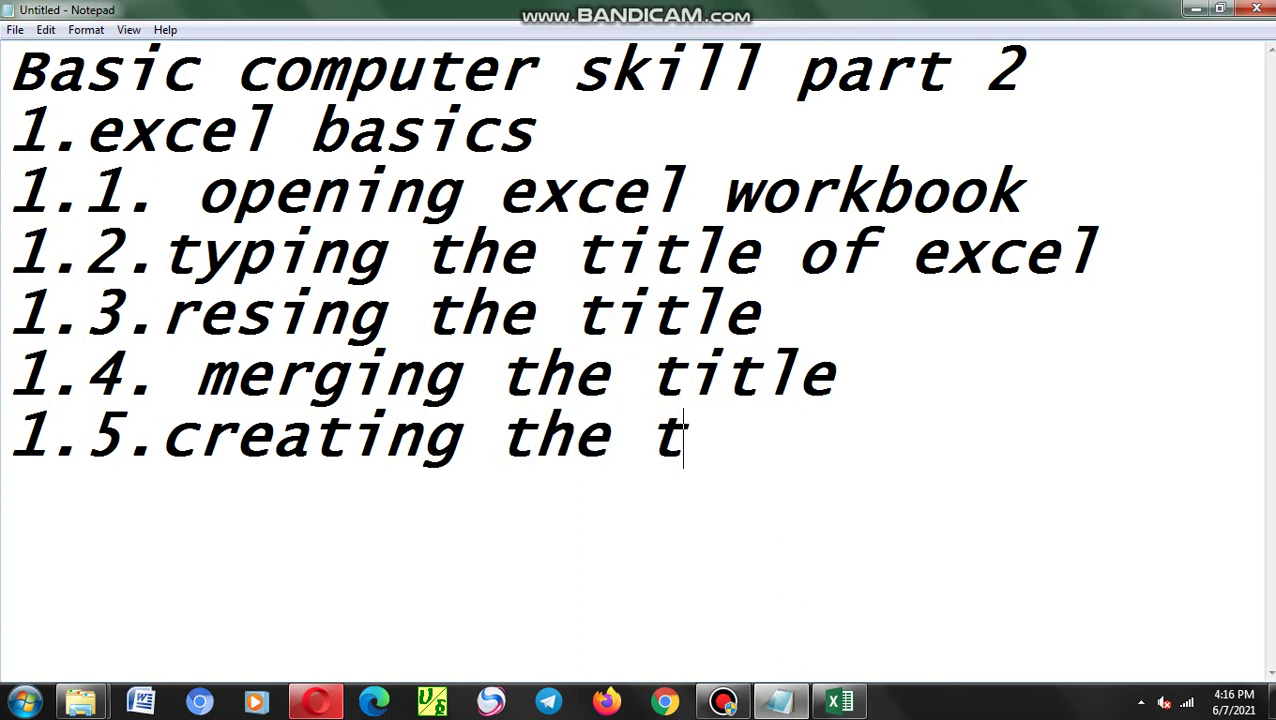
type("a")
key("BackSpace")
key("BackSpace")
key("BackSpace")
key("BackSpace")
key("BackSpace")
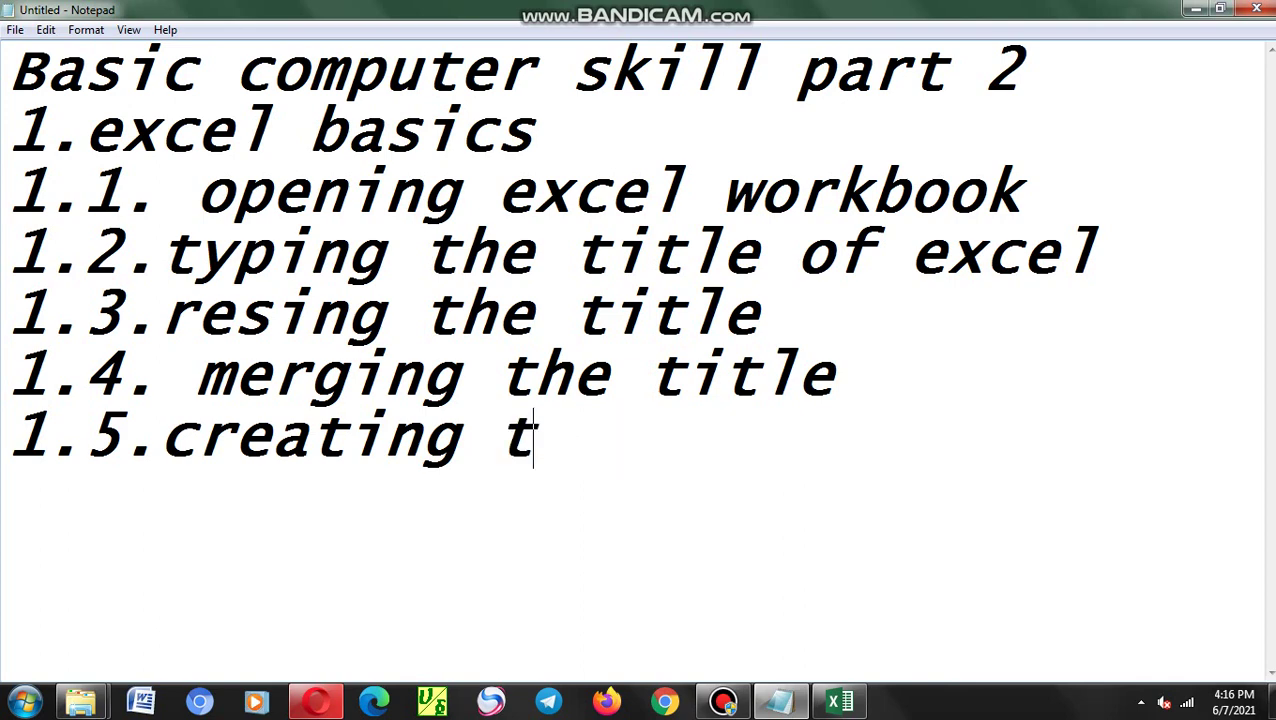
key("BackSpace")
type("simp")
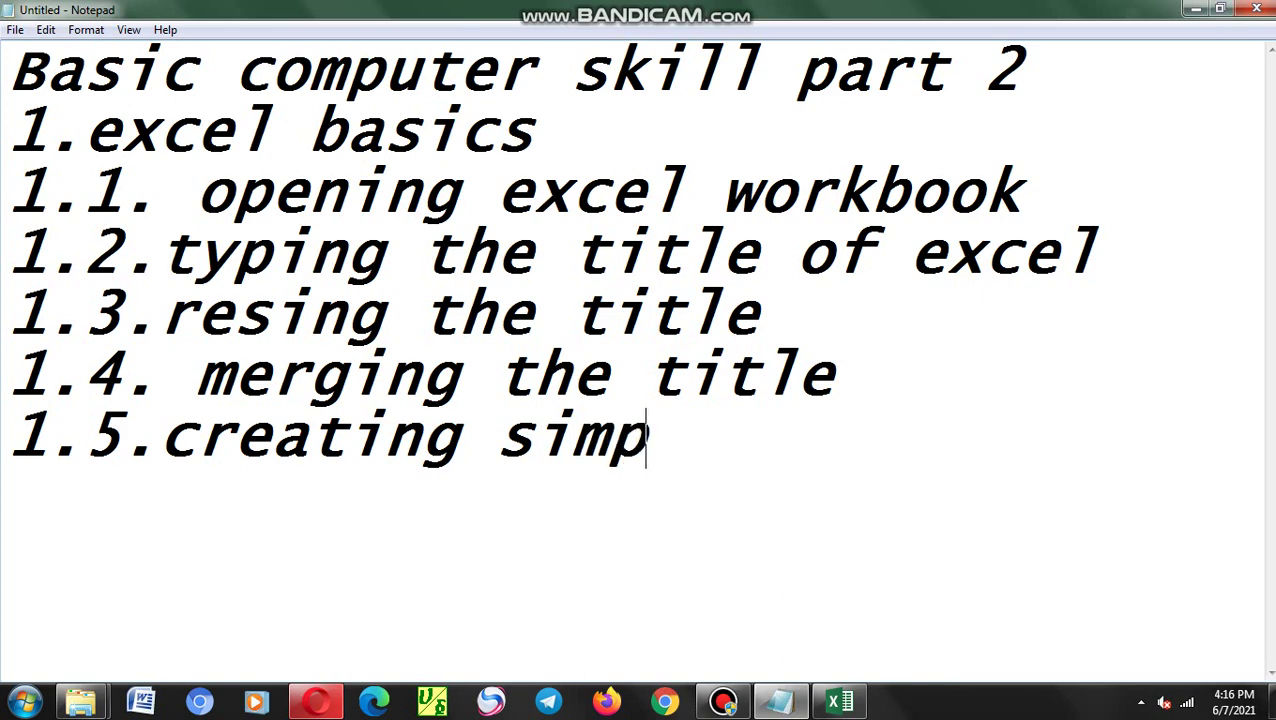
type("le tab")
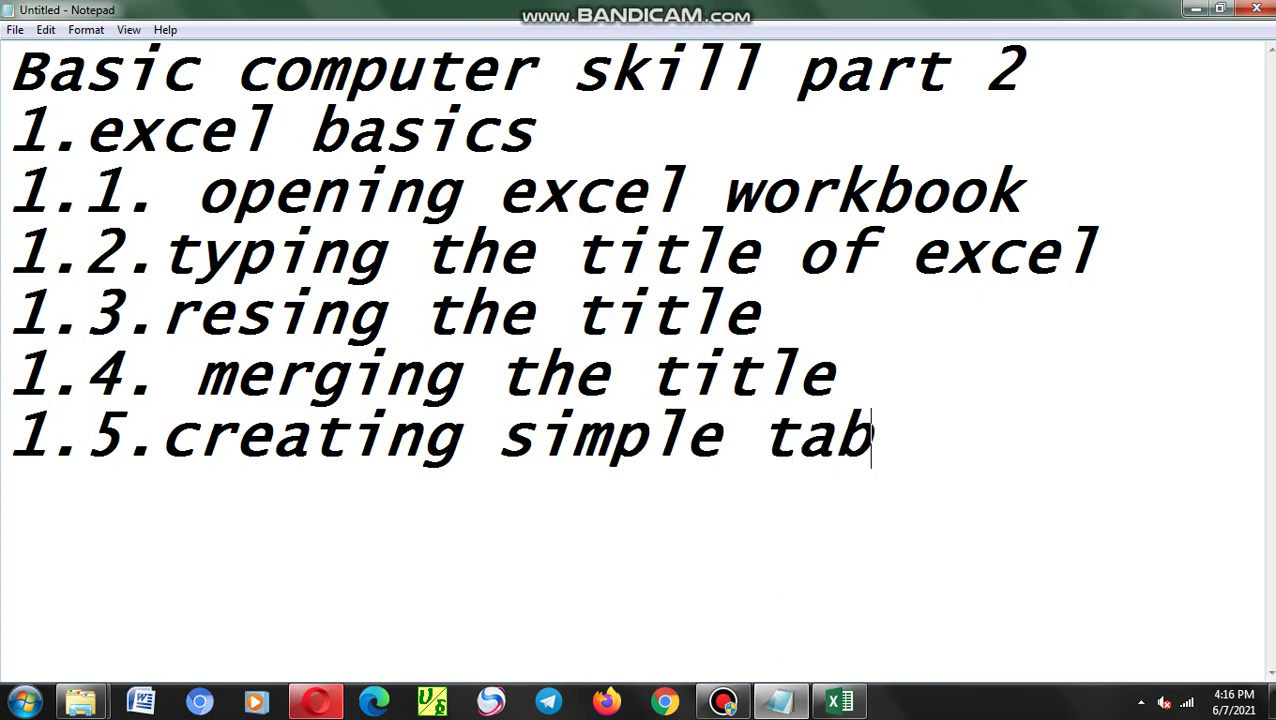
type("le in")
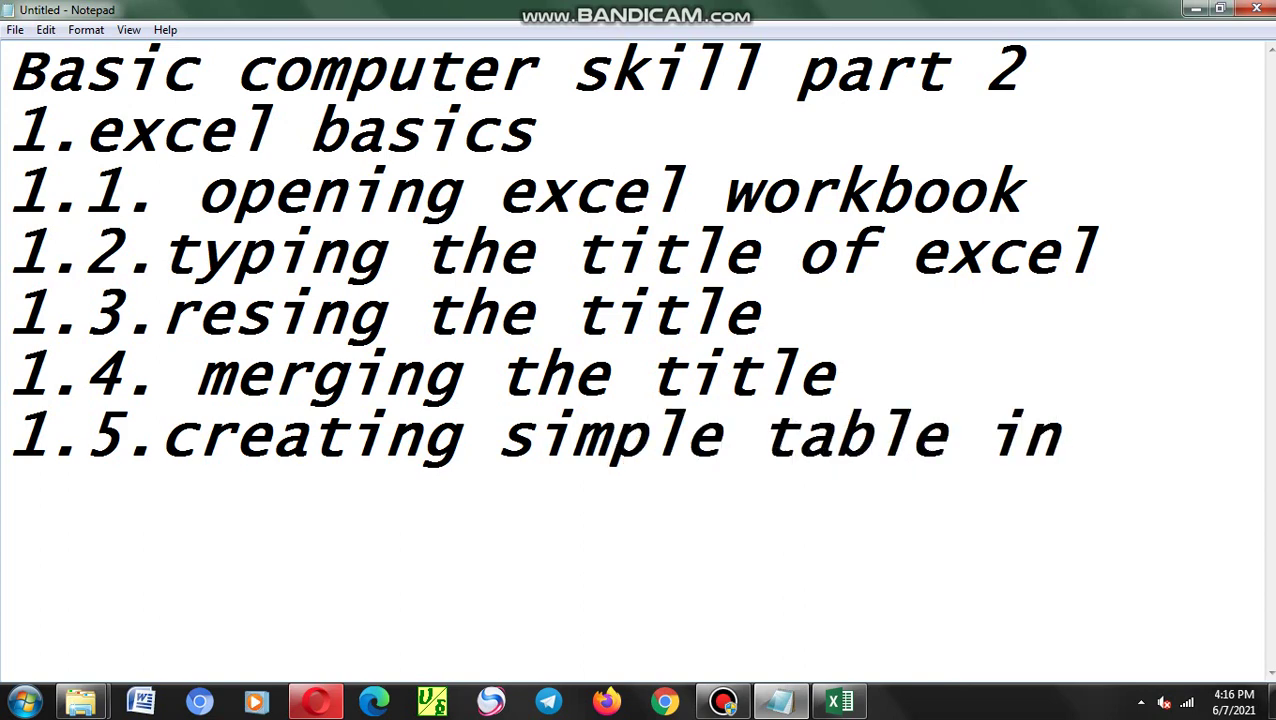
key("BackSpace")
key("BackSpace")
type("on ")
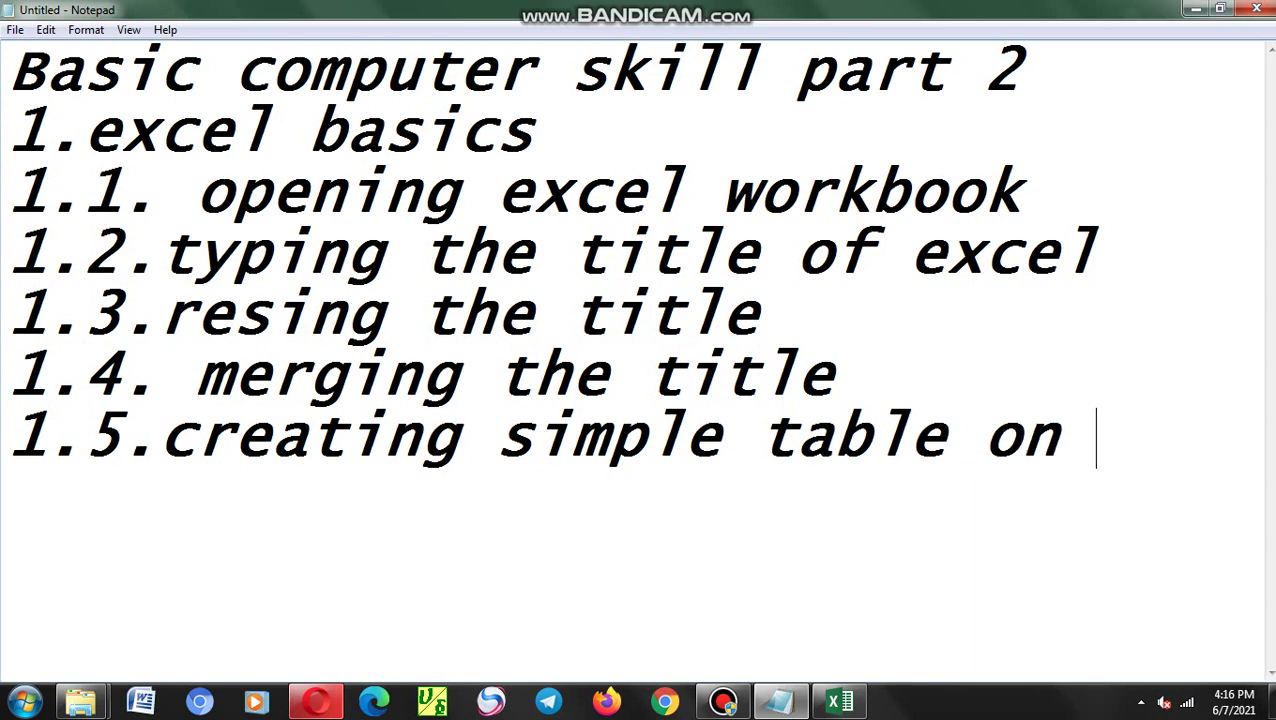
type("excel")
type("w")
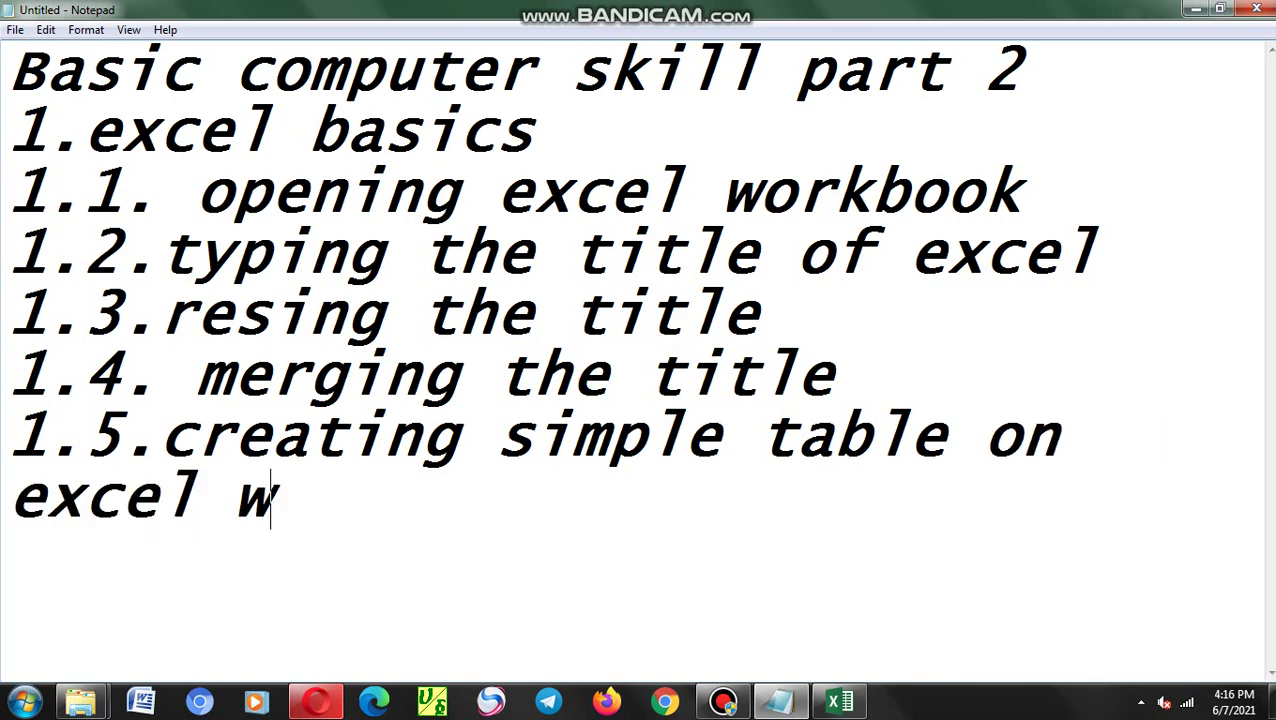
type("ork b")
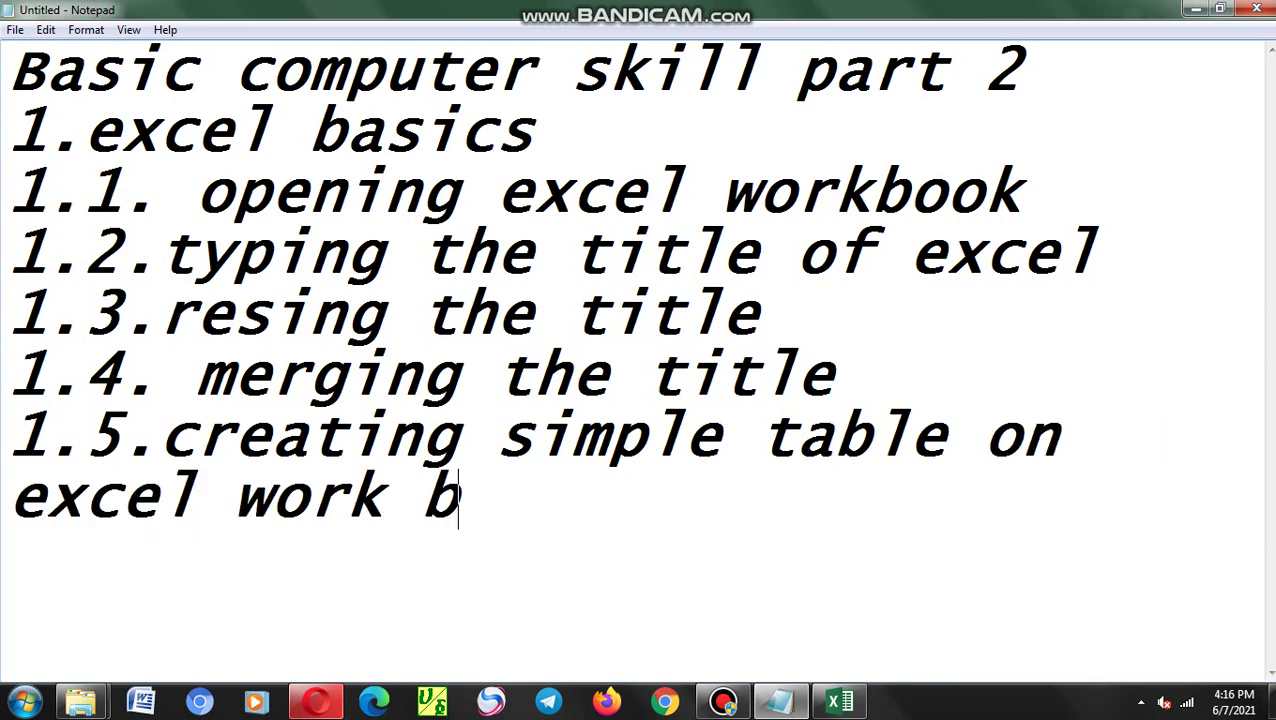
type("ook")
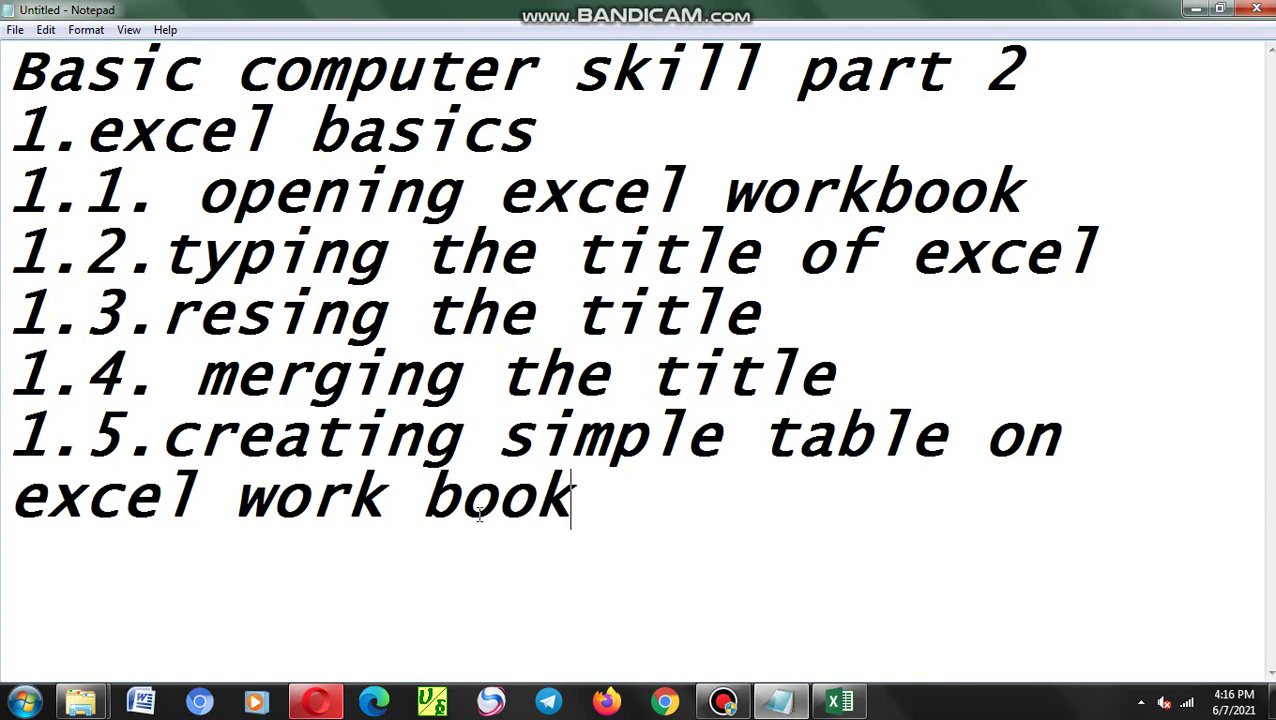
Type the table headers Number and name in cells A2 and B2
left_click(839, 701)
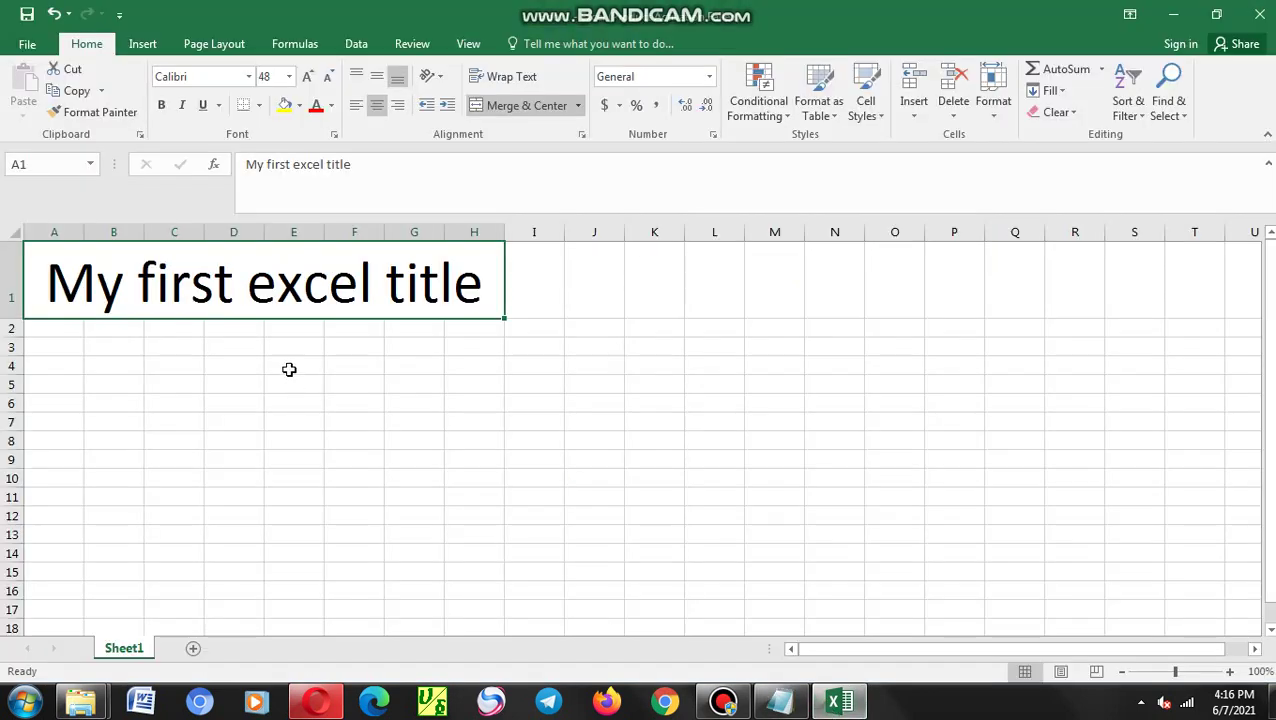
left_click(67, 330)
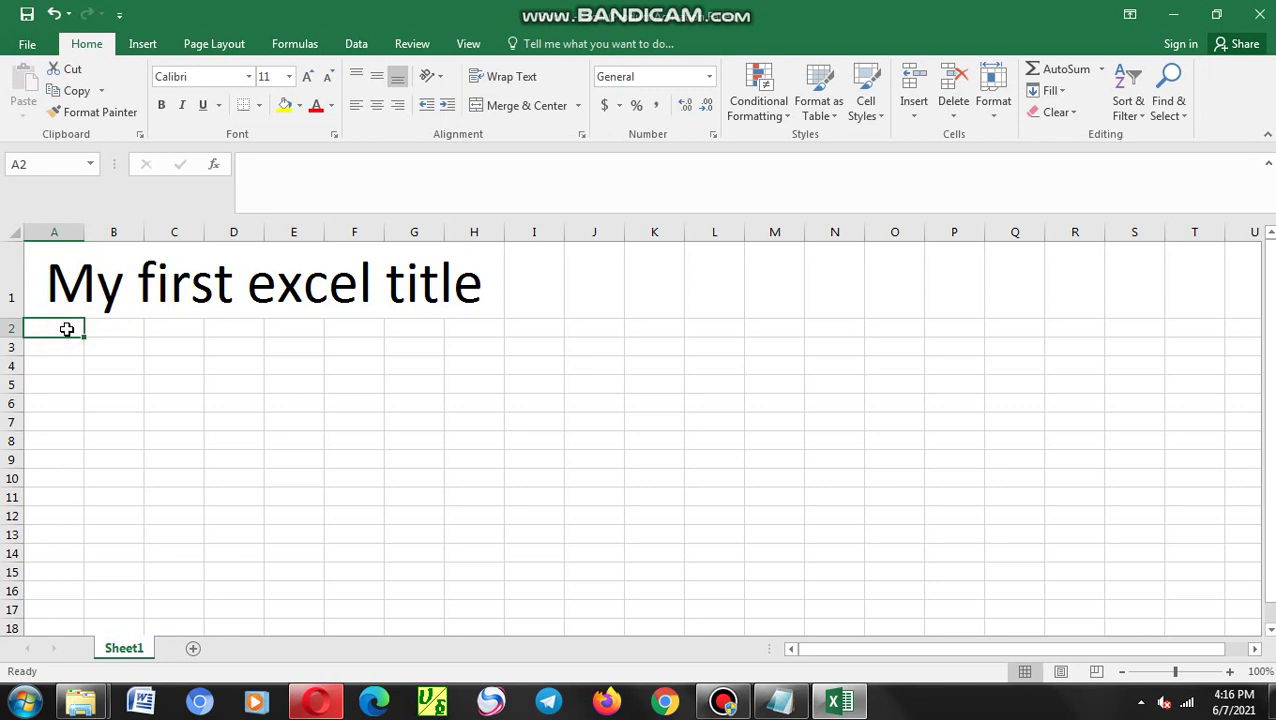
type("n")
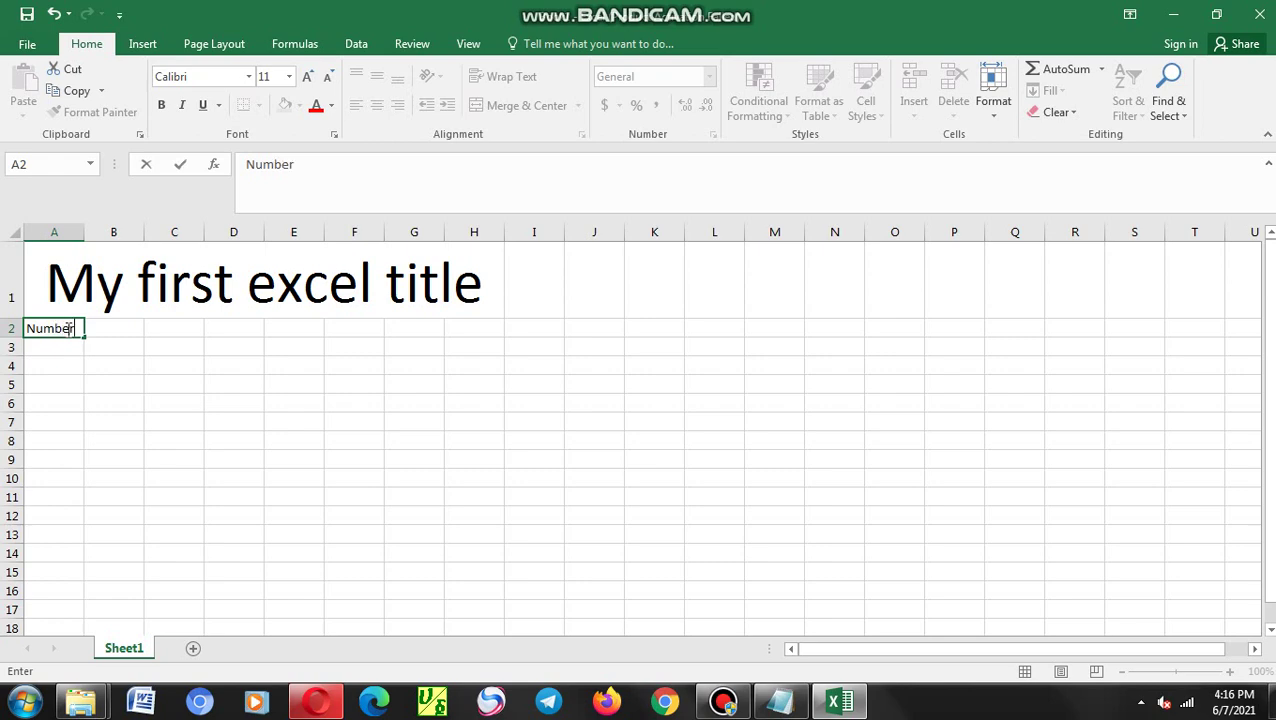
key("Tab")
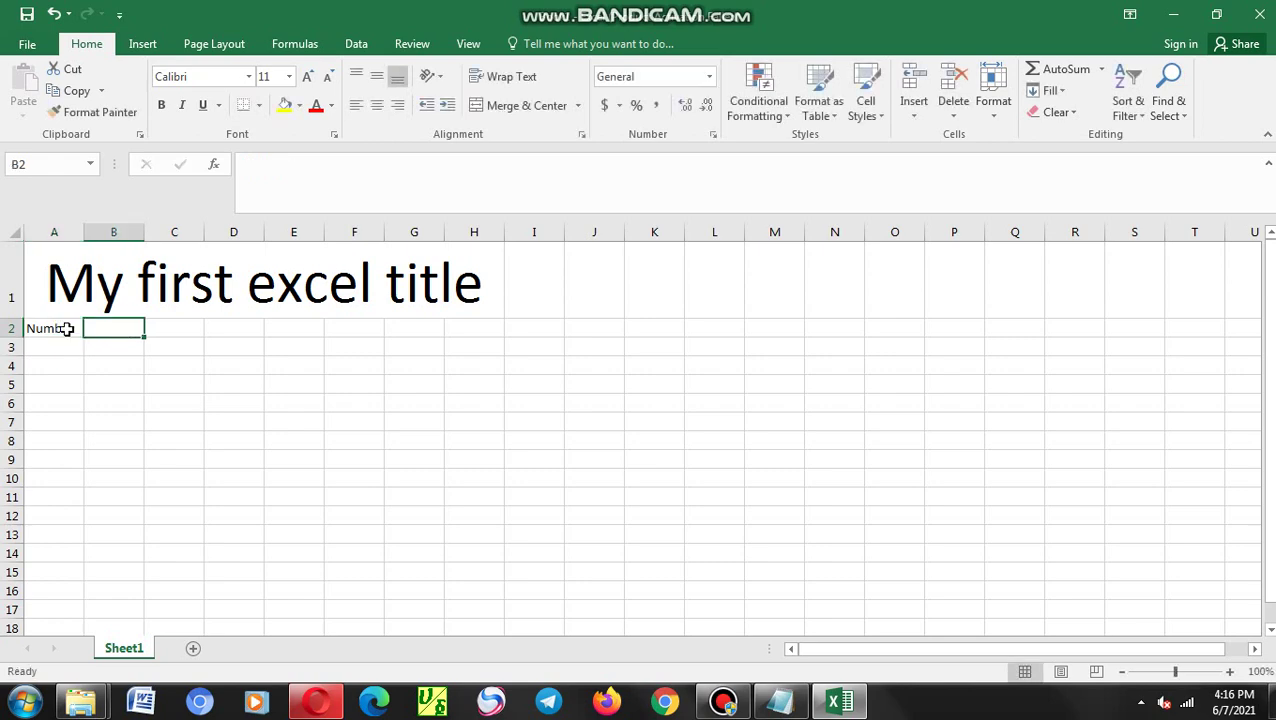
type("name")
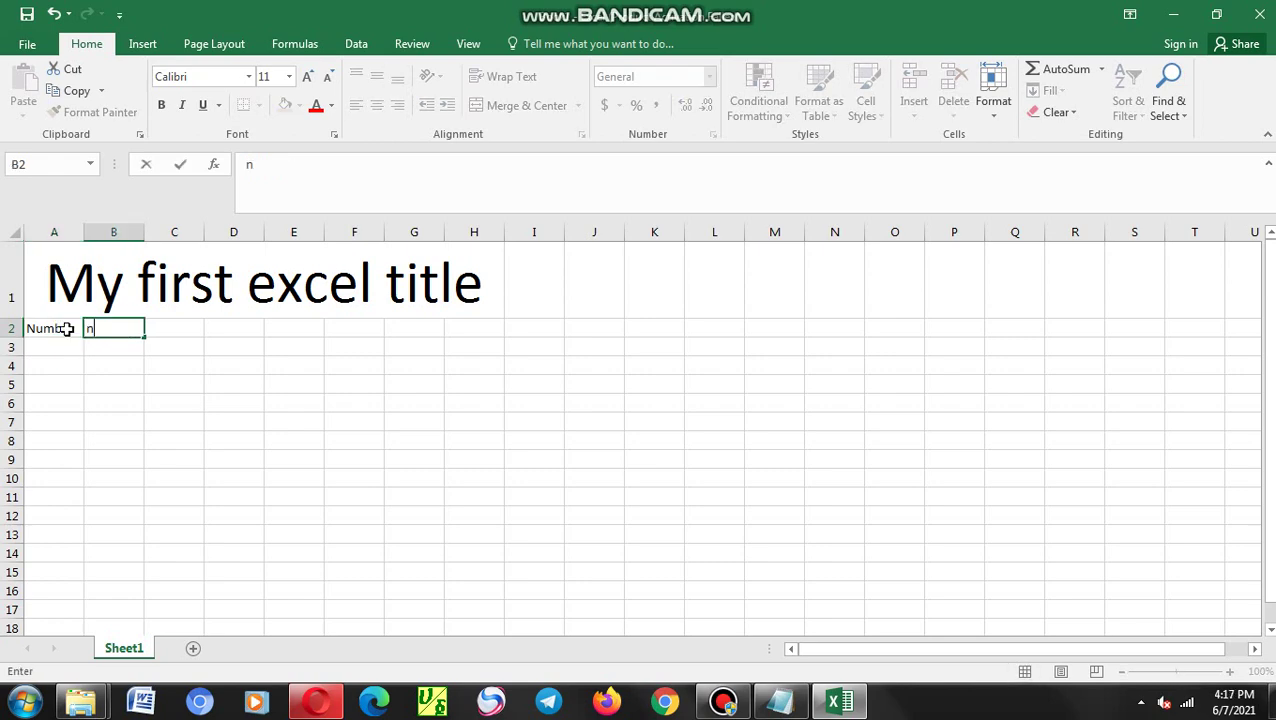
left_click(148, 341)
left_click(48, 345)
left_click(63, 321)
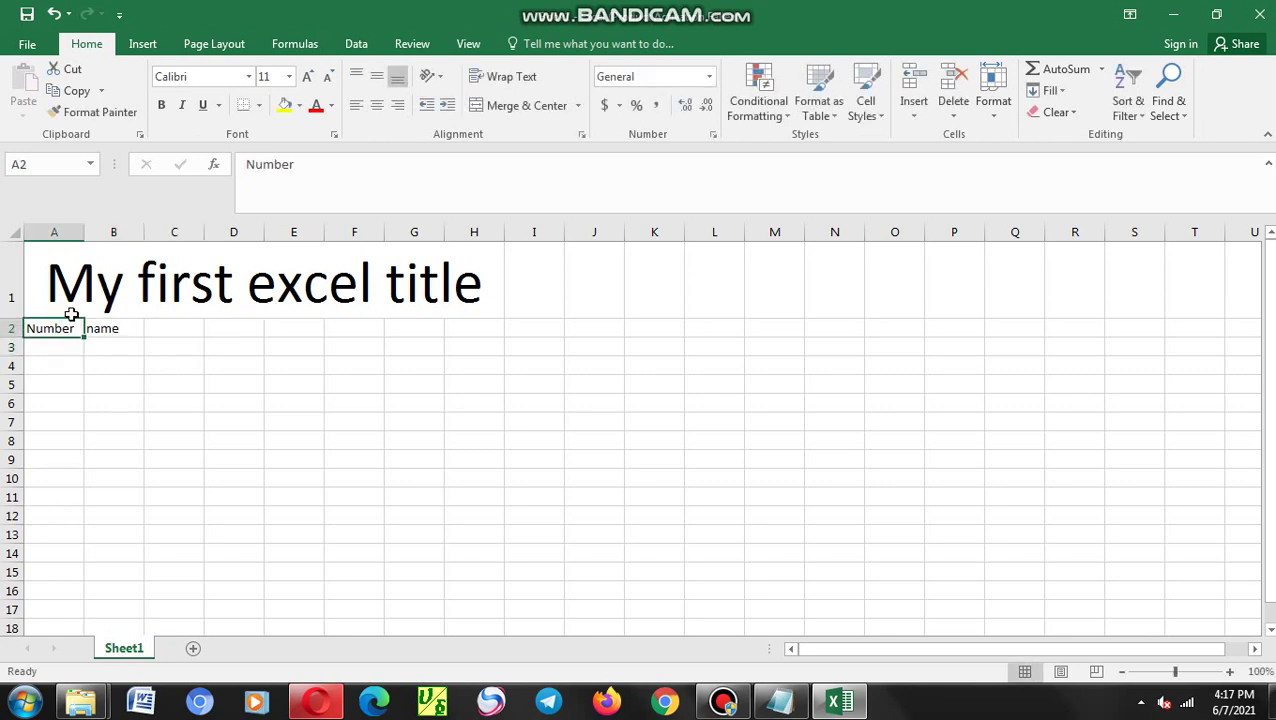
left_click(90, 325)
left_click(72, 328)
left_click(165, 330)
left_click(78, 334)
Add the headers sex and age in cells C2 and D2
left_click(121, 329)
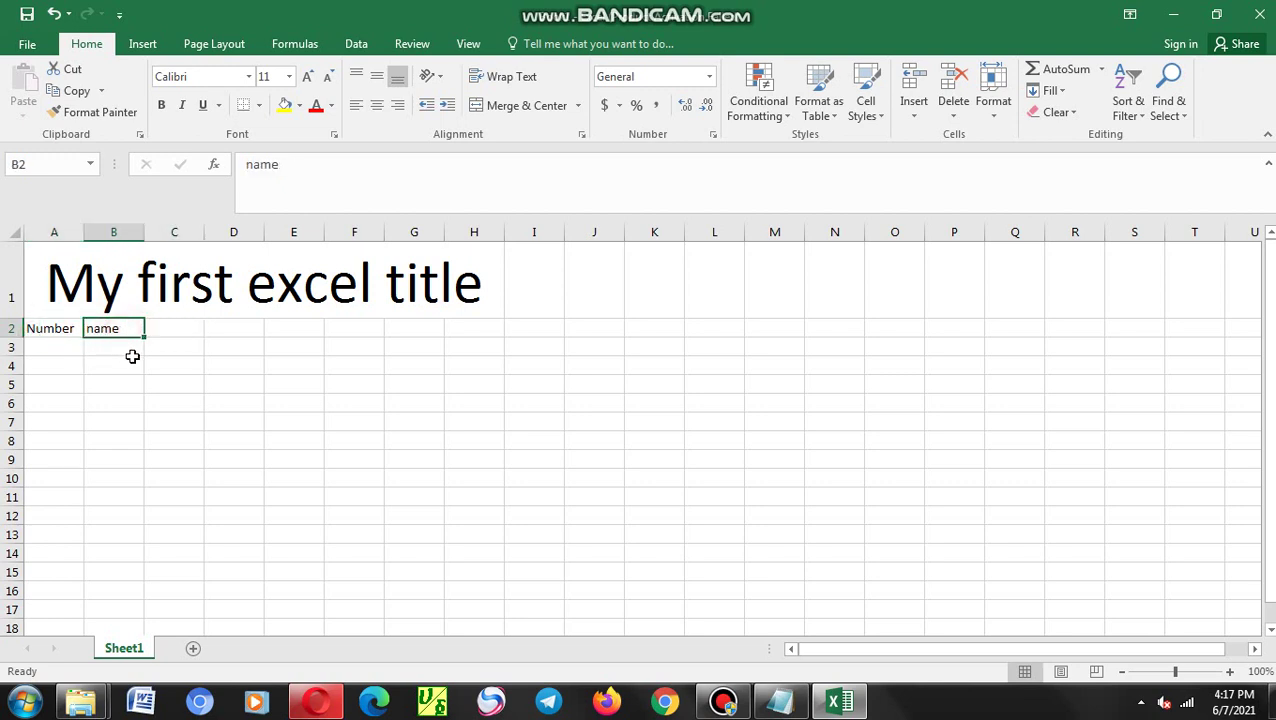
left_click(171, 328)
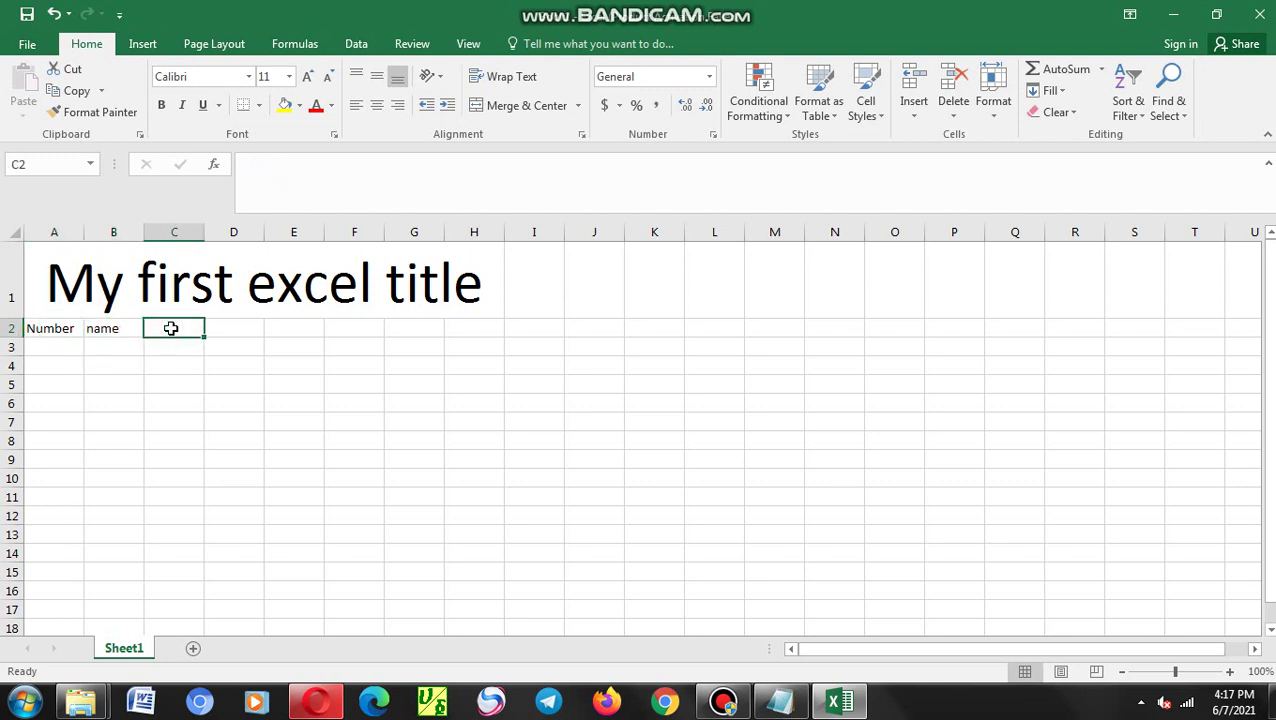
type("sex")
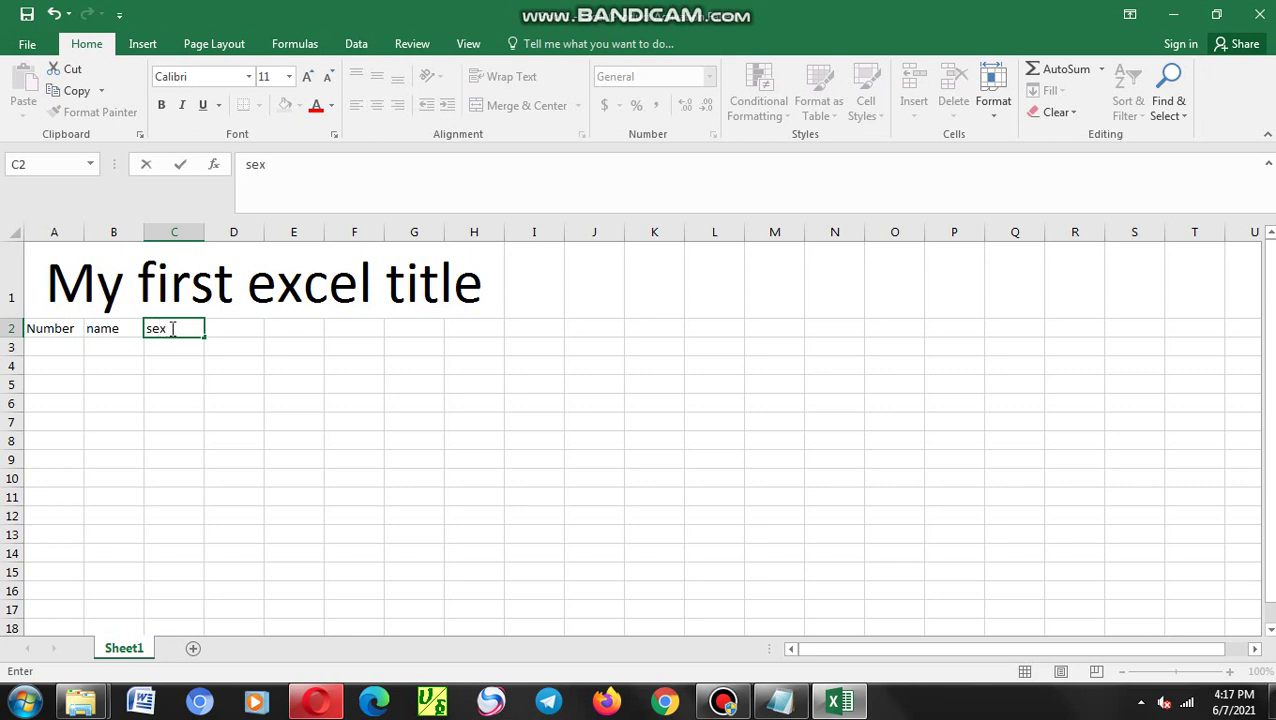
key("Tab")
type("age")
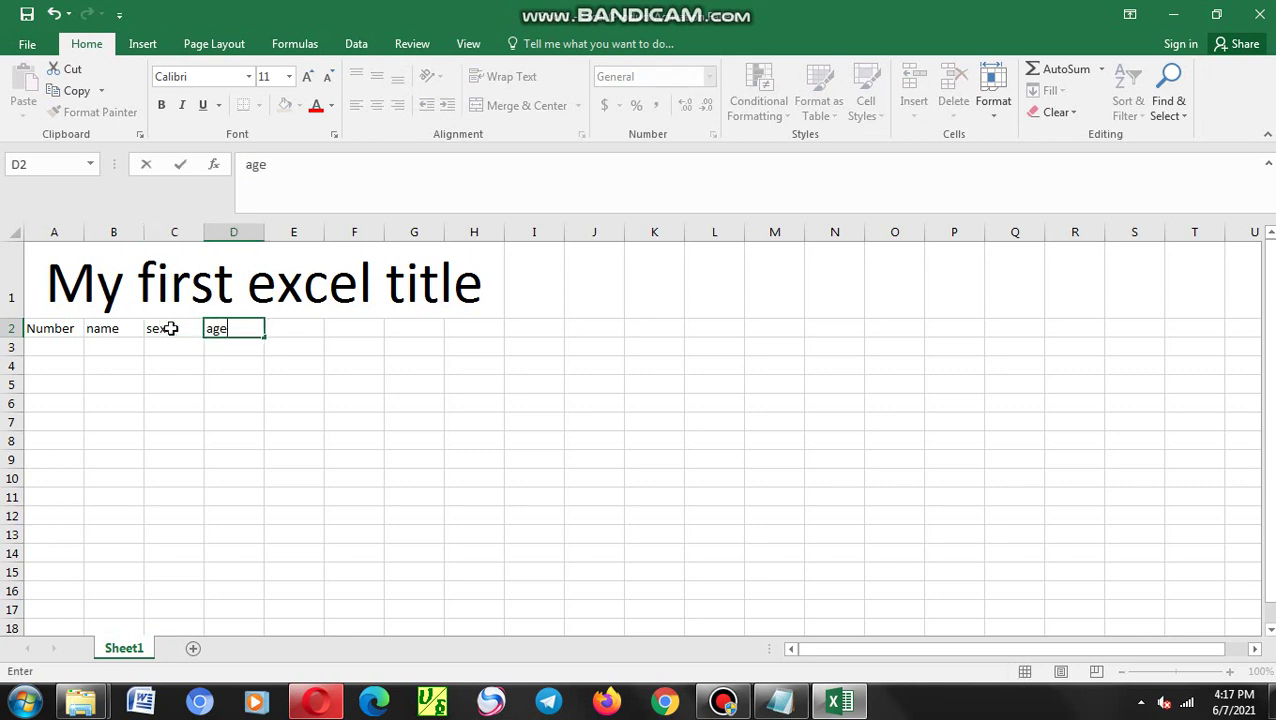
left_click(252, 383)
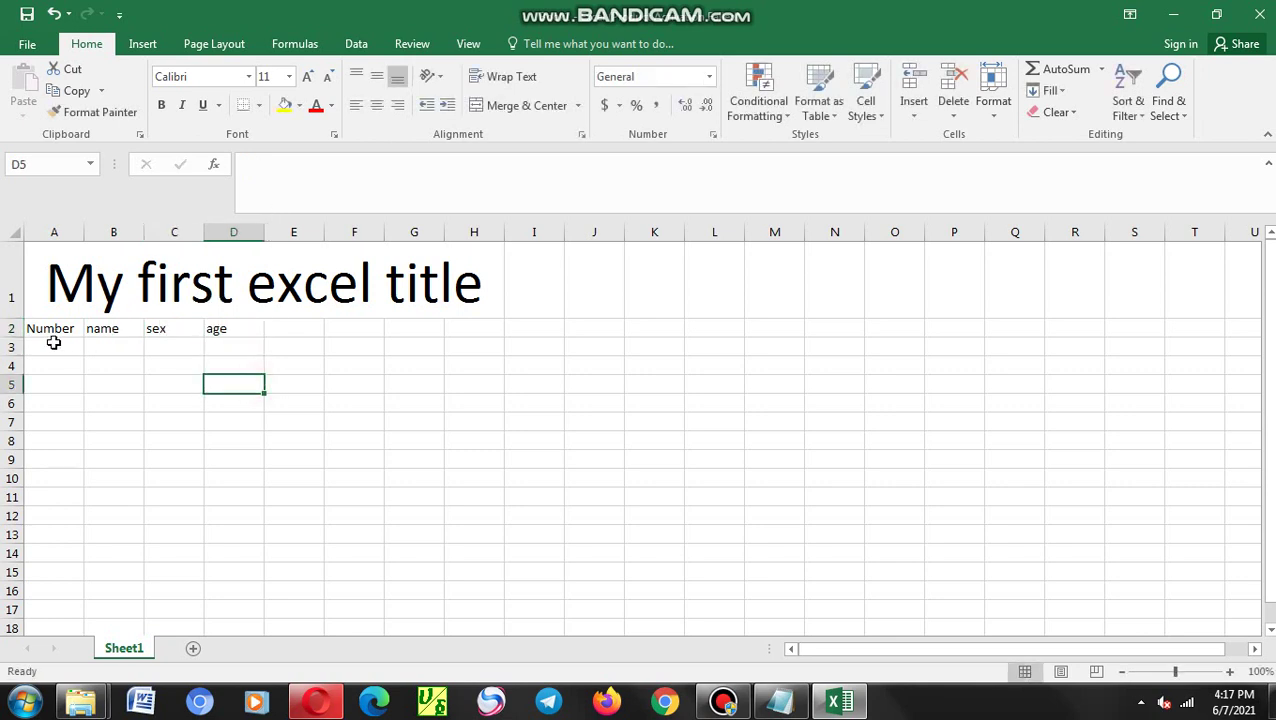
left_click(105, 328)
left_click(180, 328)
left_click(101, 330)
left_click(67, 331)
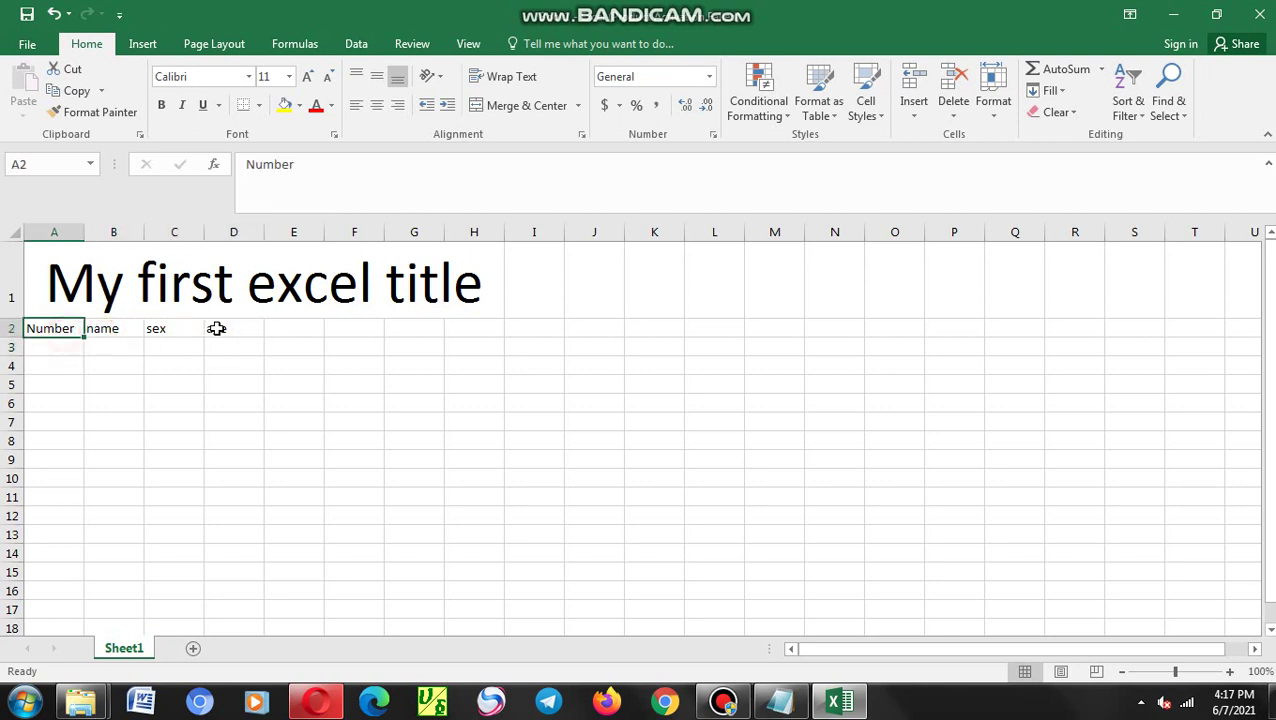
left_click(213, 328)
left_click(57, 328)
left_click(135, 345)
left_click(212, 332)
Enter the first row number 1 in cell A3
left_click(52, 348)
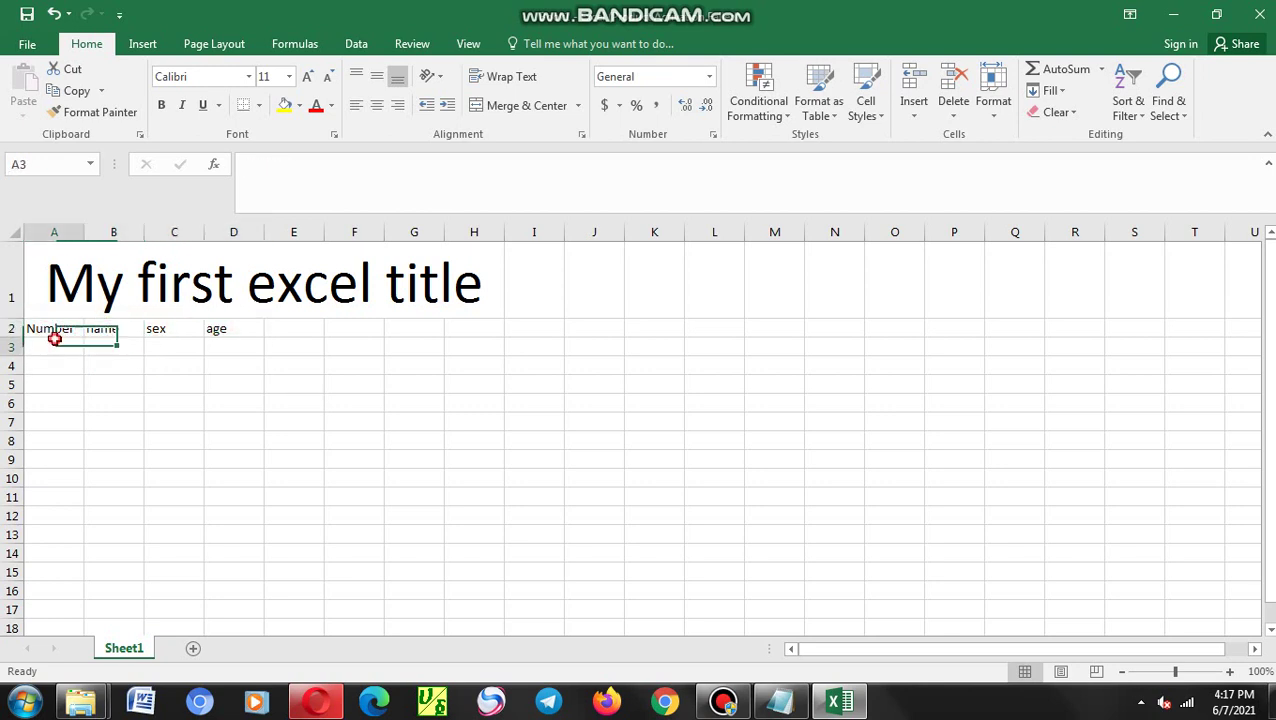
type("1")
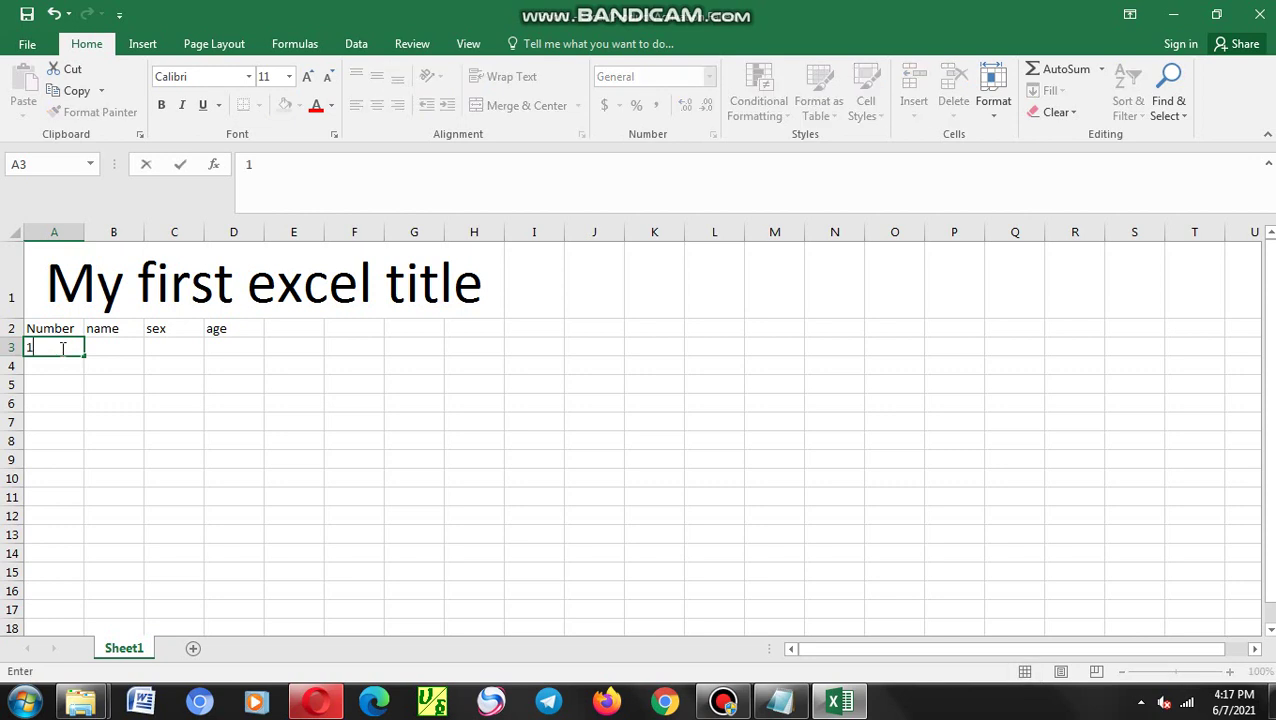
key("Tab")
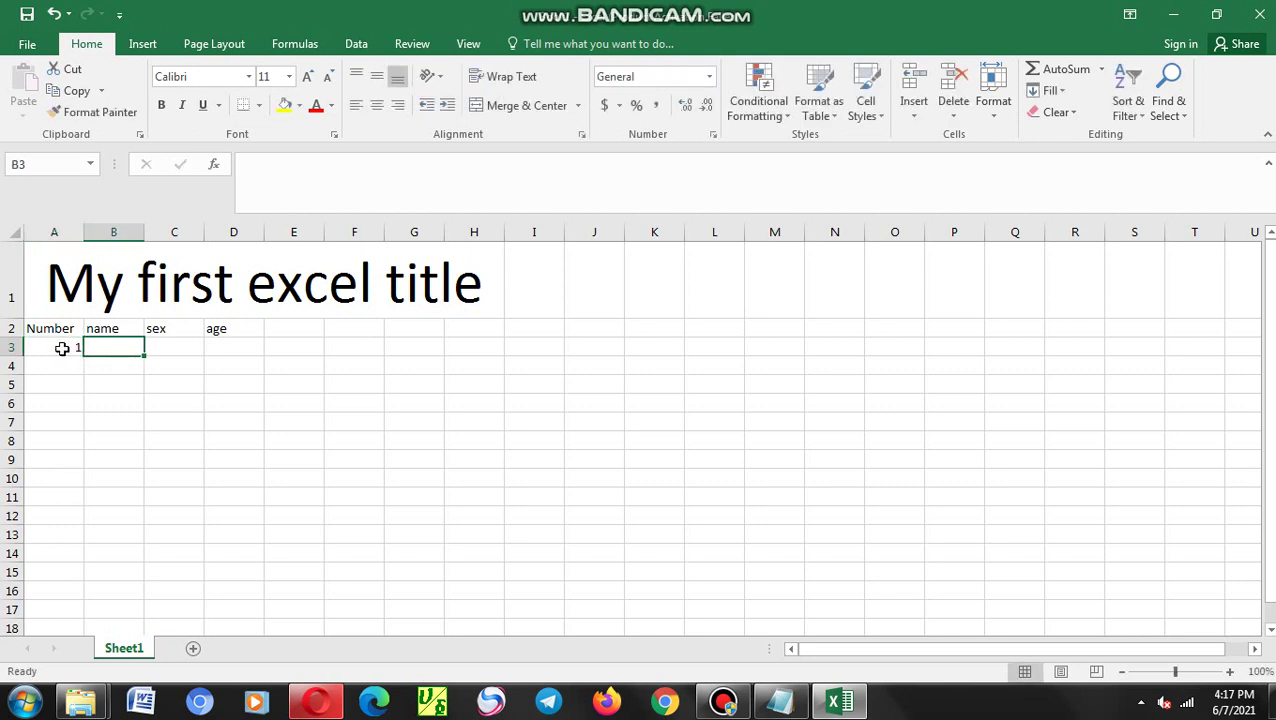
left_click_drag(110, 386, 112, 404)
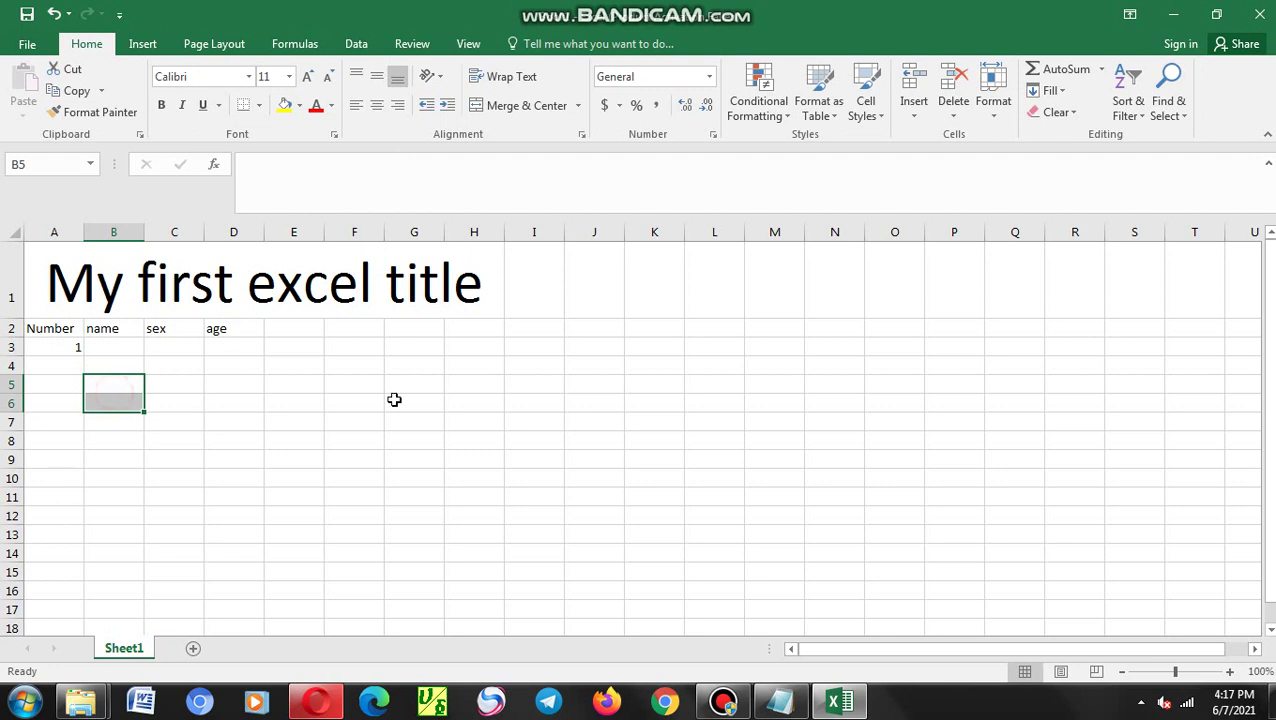
left_click(51, 328)
left_click(214, 328)
left_click(110, 328)
left_click(30, 346)
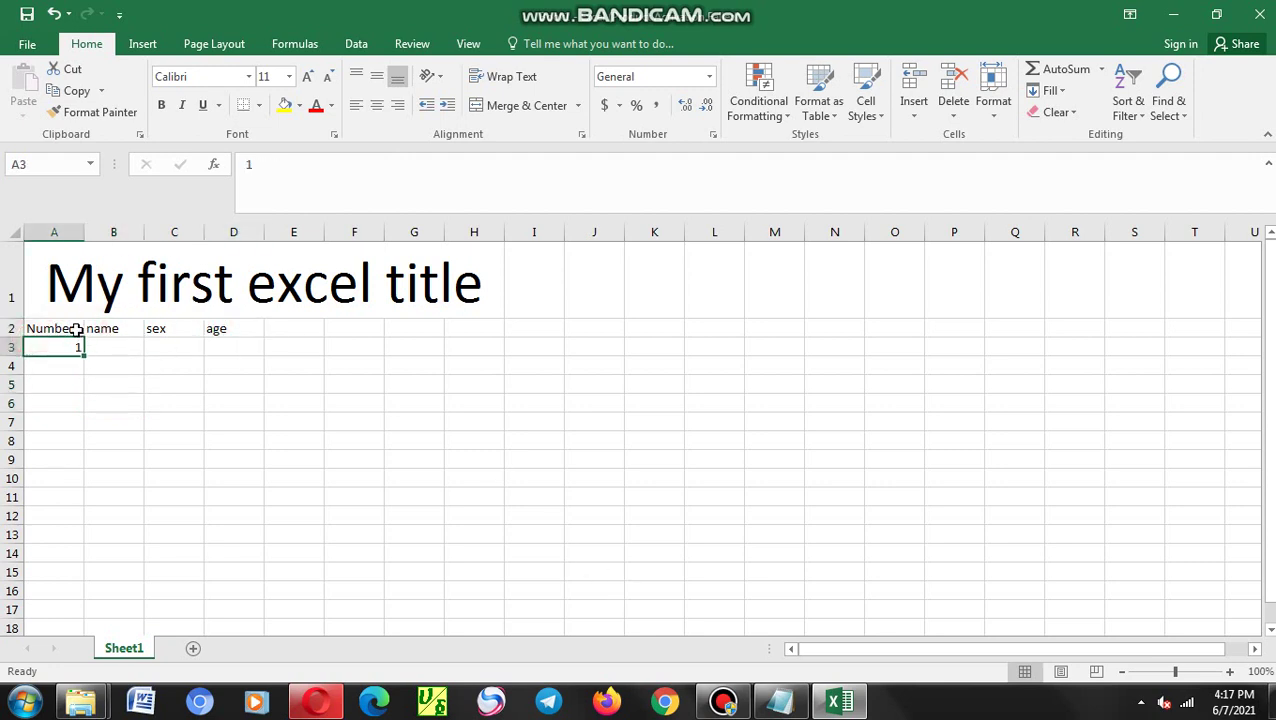
left_click(76, 329)
mouse_move(779, 702)
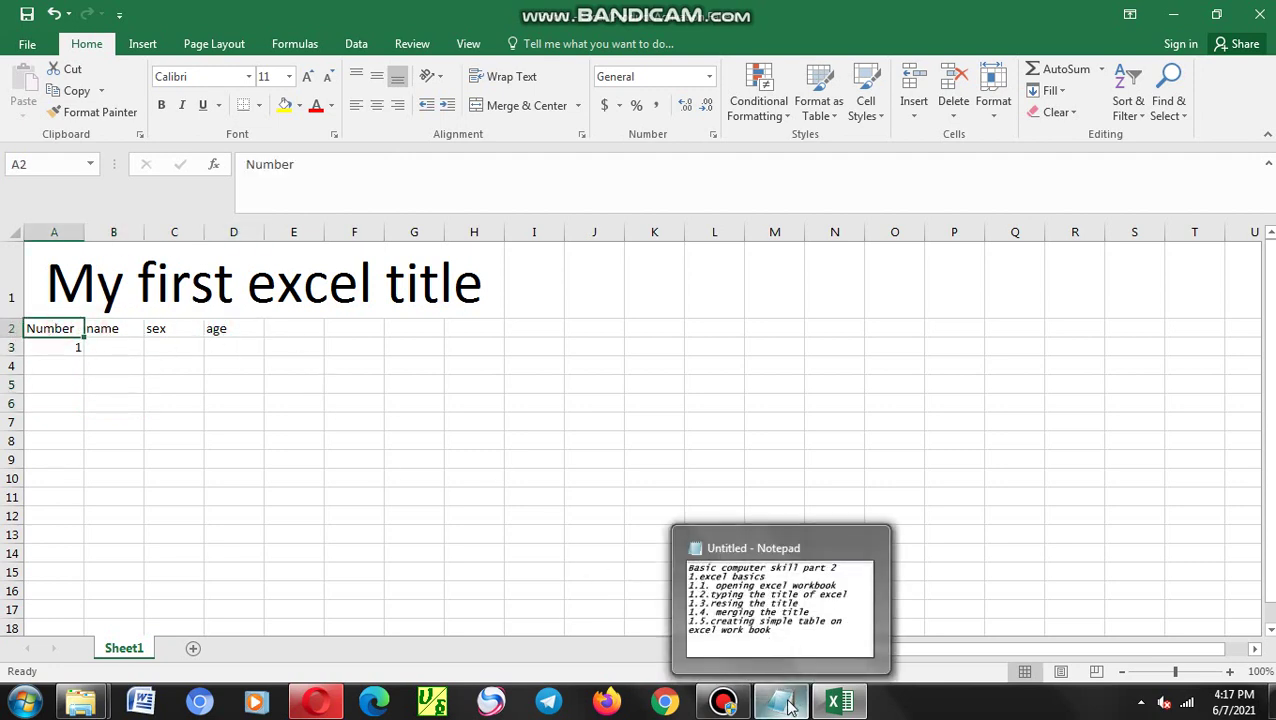
left_click(106, 314)
key("Down")
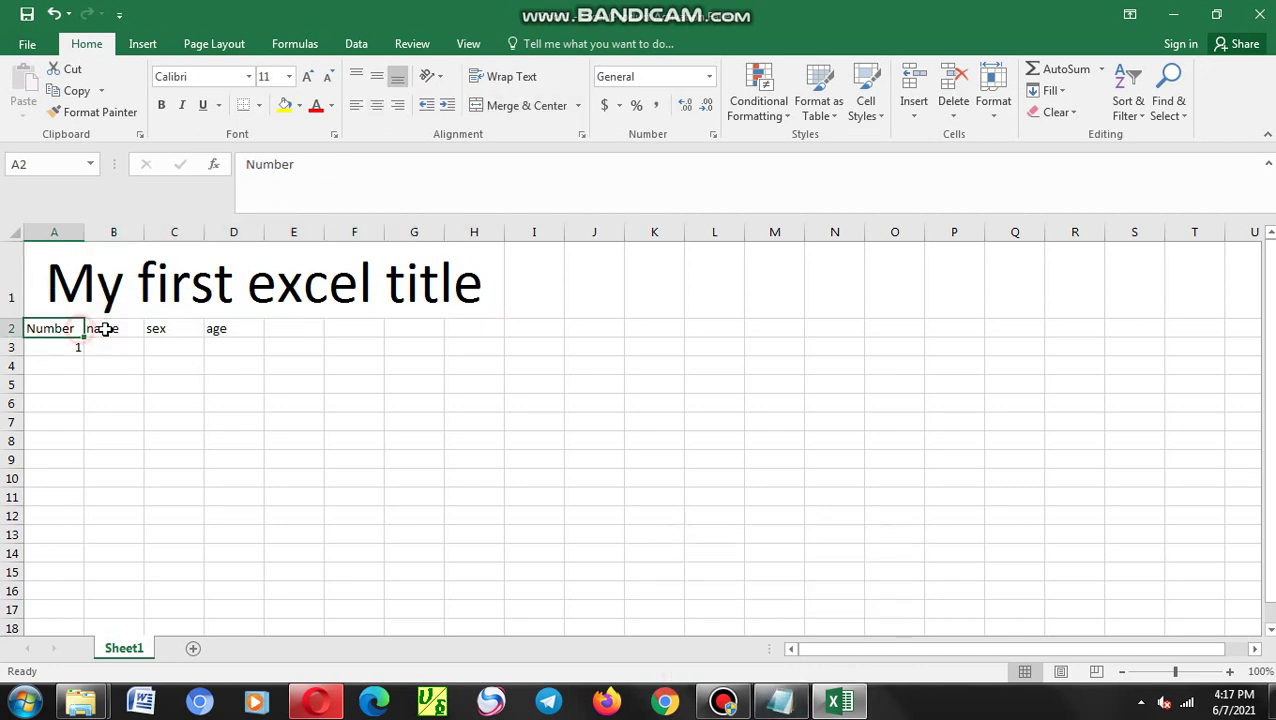
left_click(222, 328)
left_click(100, 346)
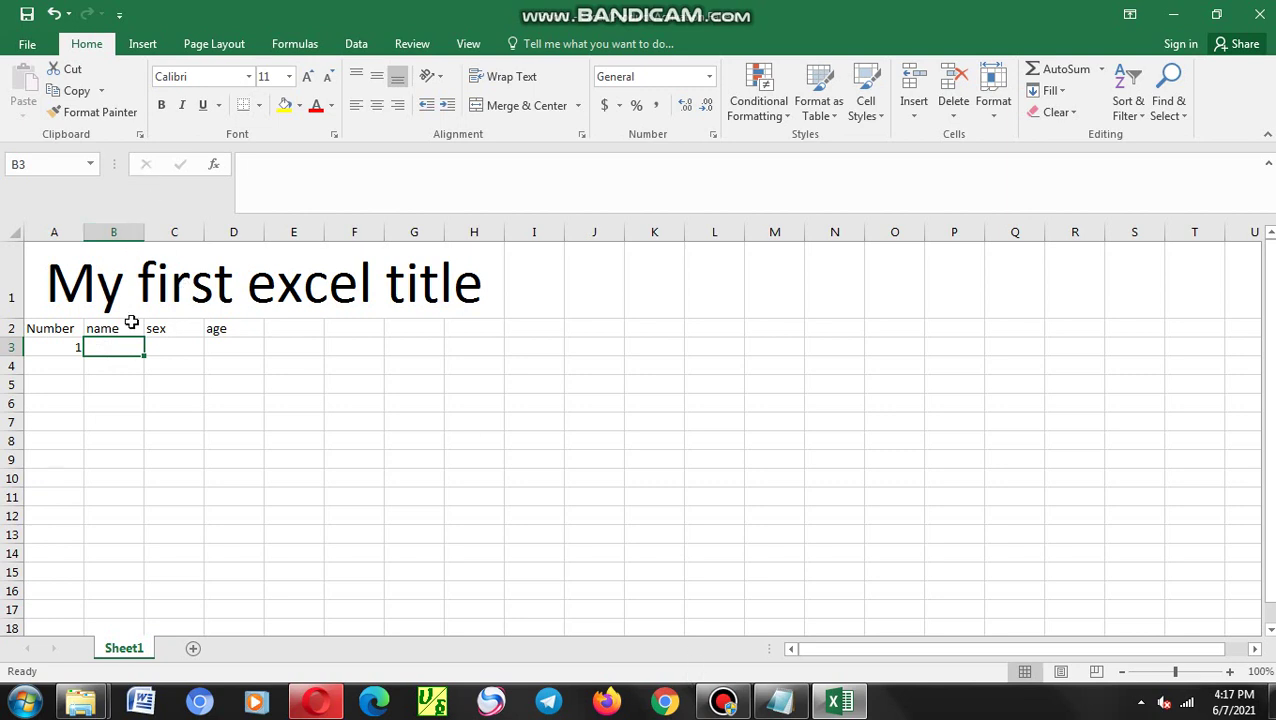
In Notepad, add a new outline line '1.6.resizing the table column', correcting a typo along the way
left_click(831, 703)
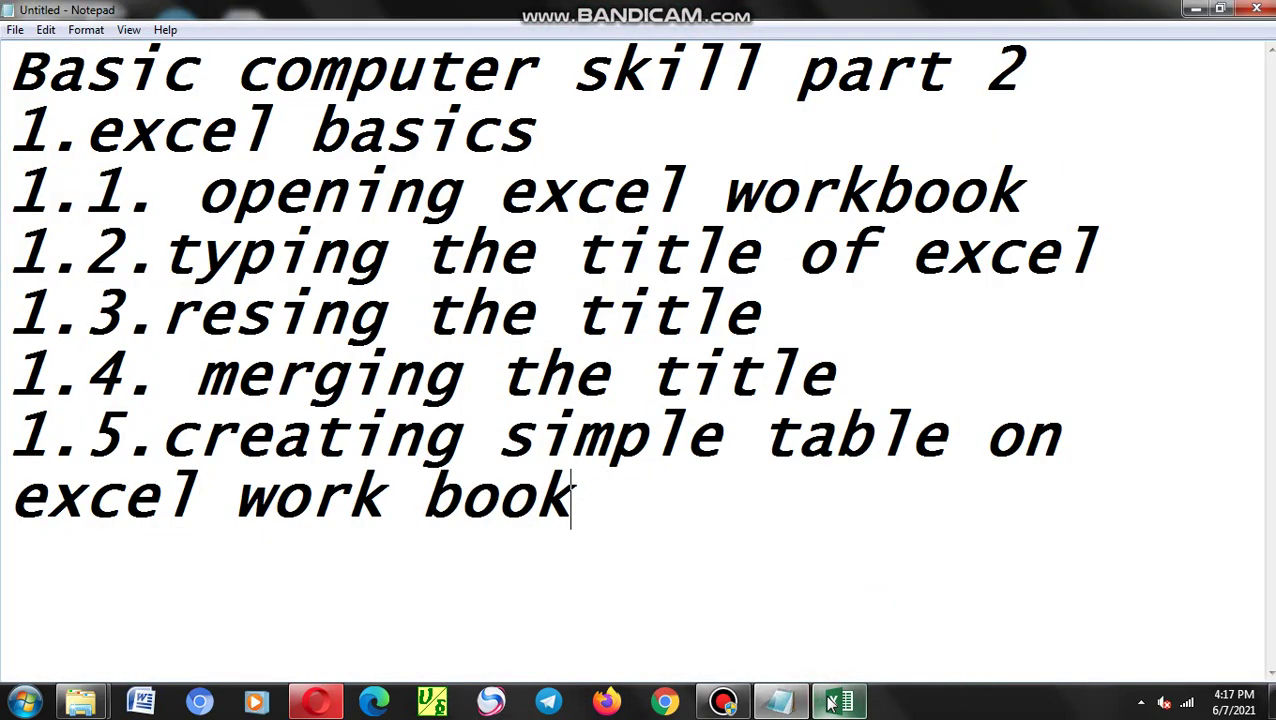
key("Return")
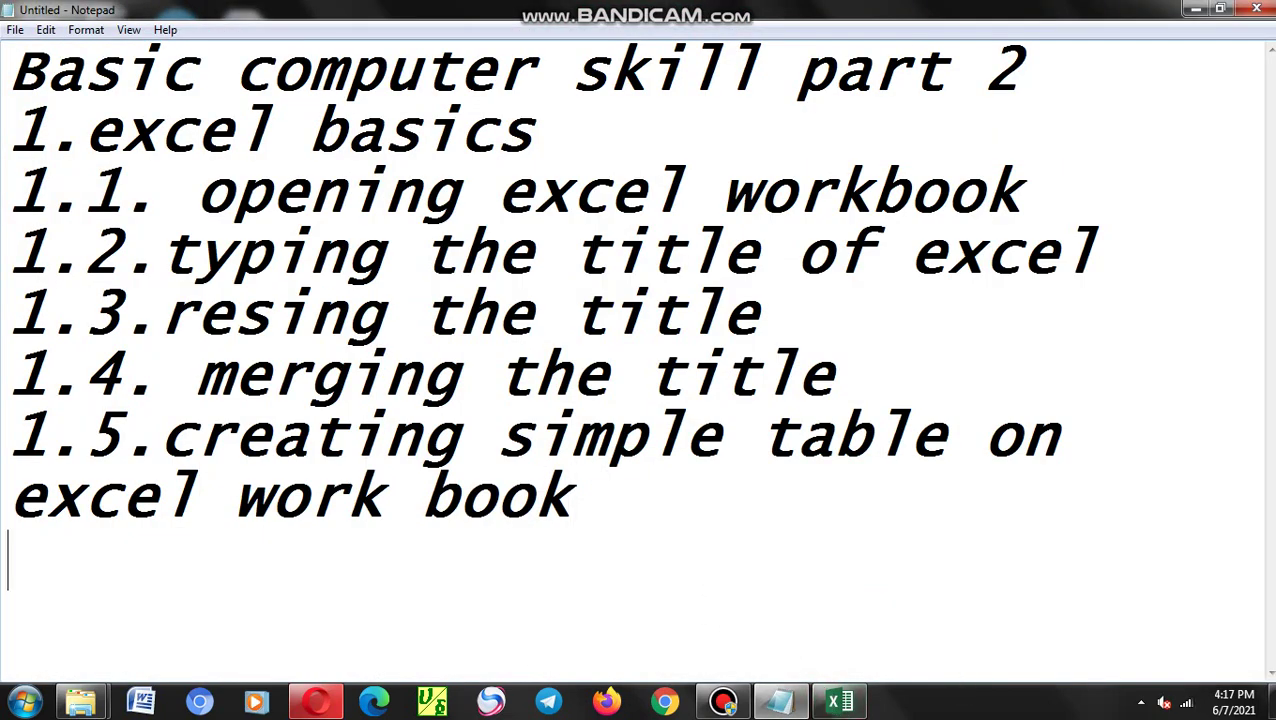
type("1.6")
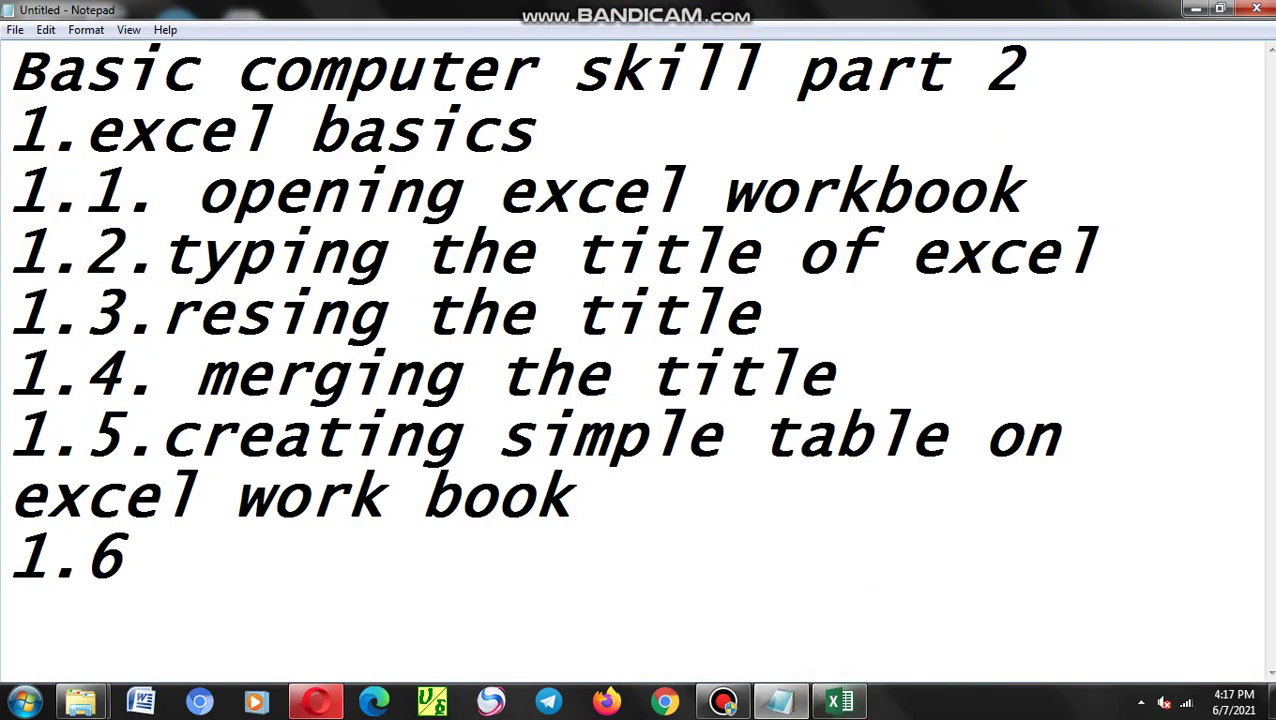
type(".")
type("resin")
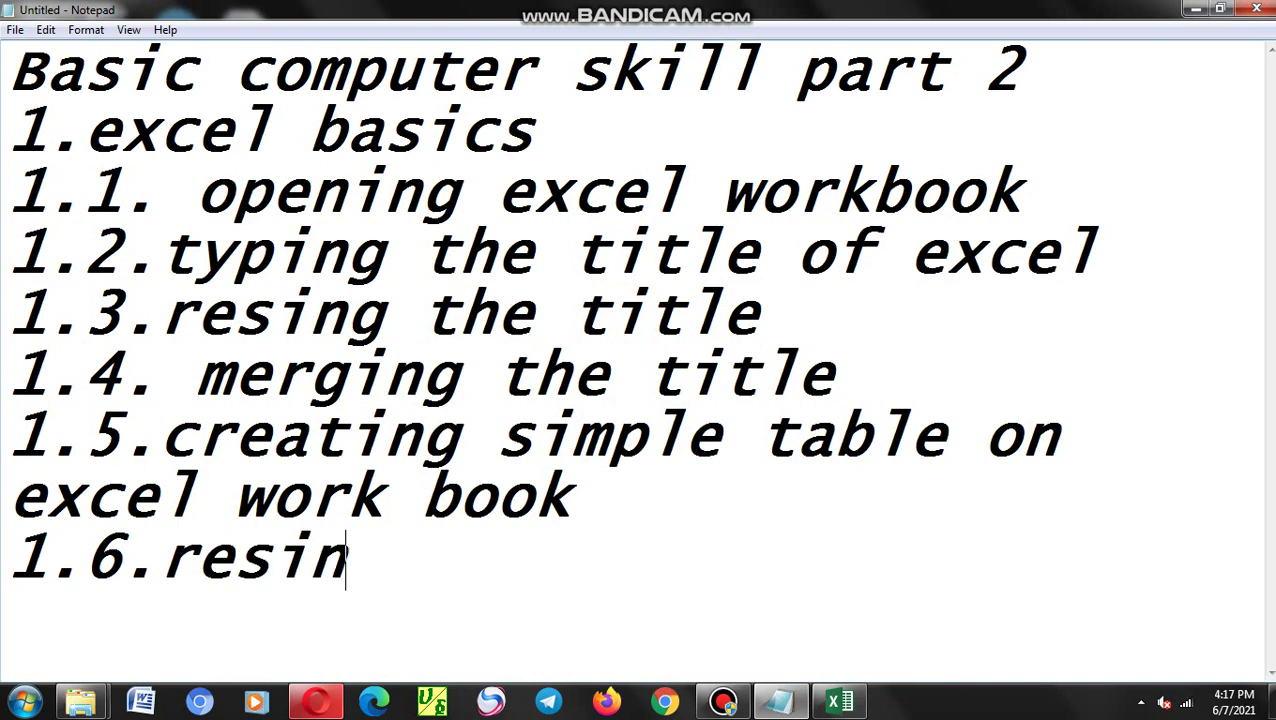
key("BackSpace")
type("z")
type("ing th")
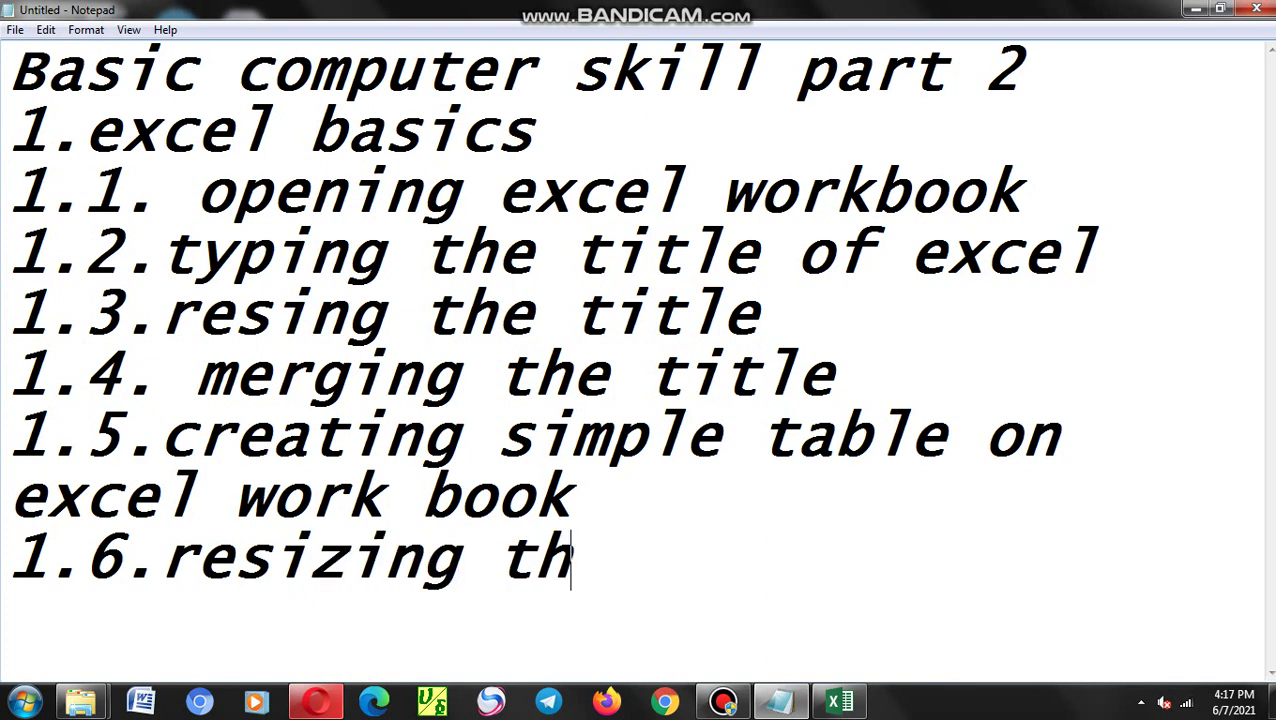
type("e table ")
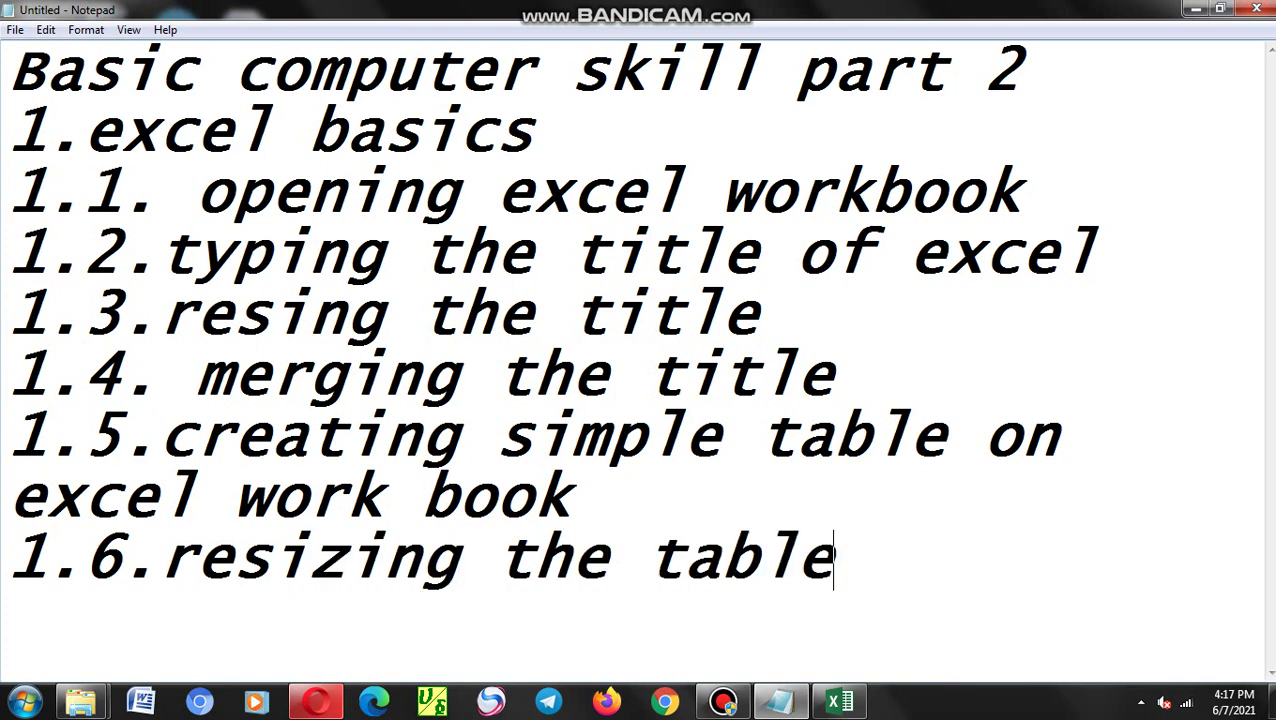
type("colum")
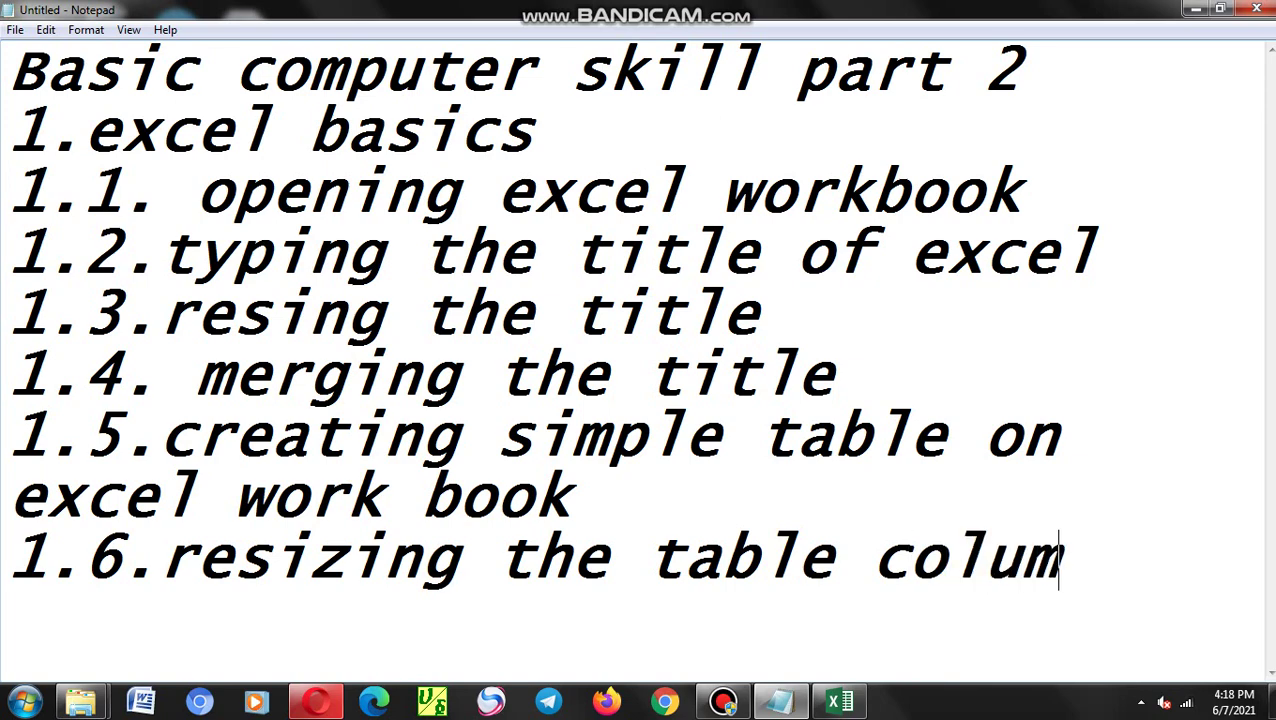
type("n")
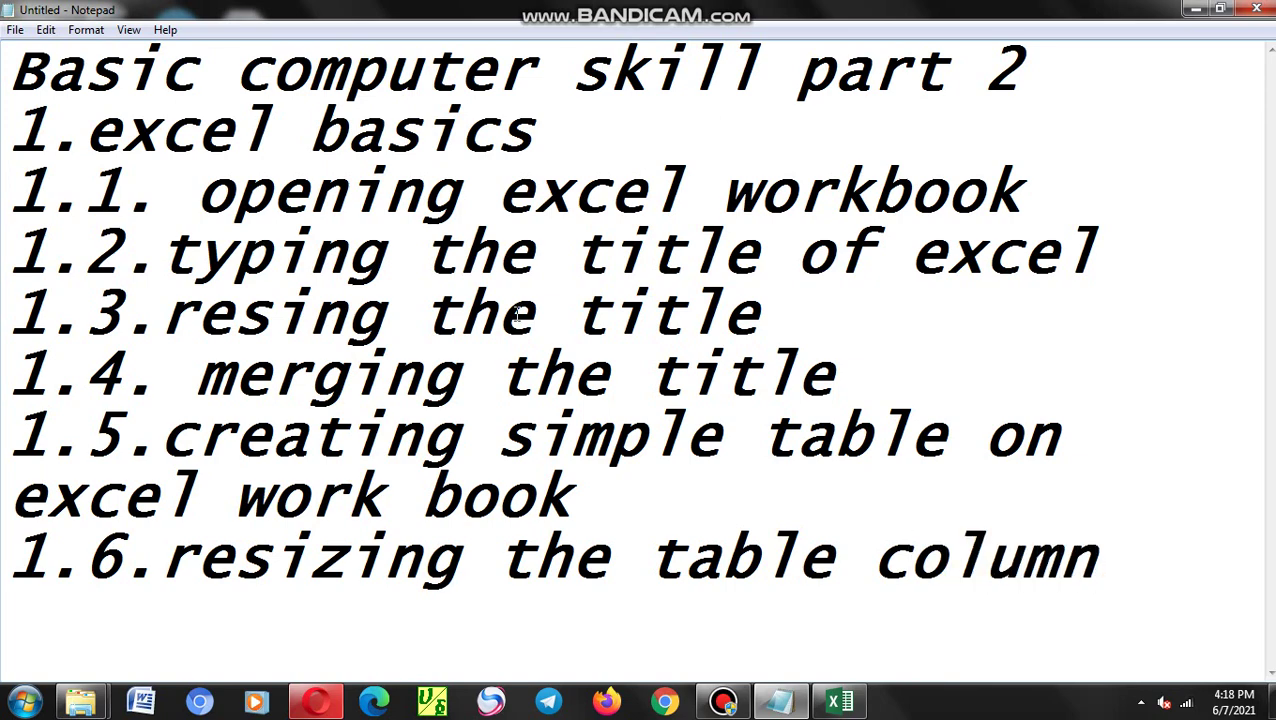
Back in Excel, resize columns A and B so the name column is much wider, then select B3
left_click(840, 702)
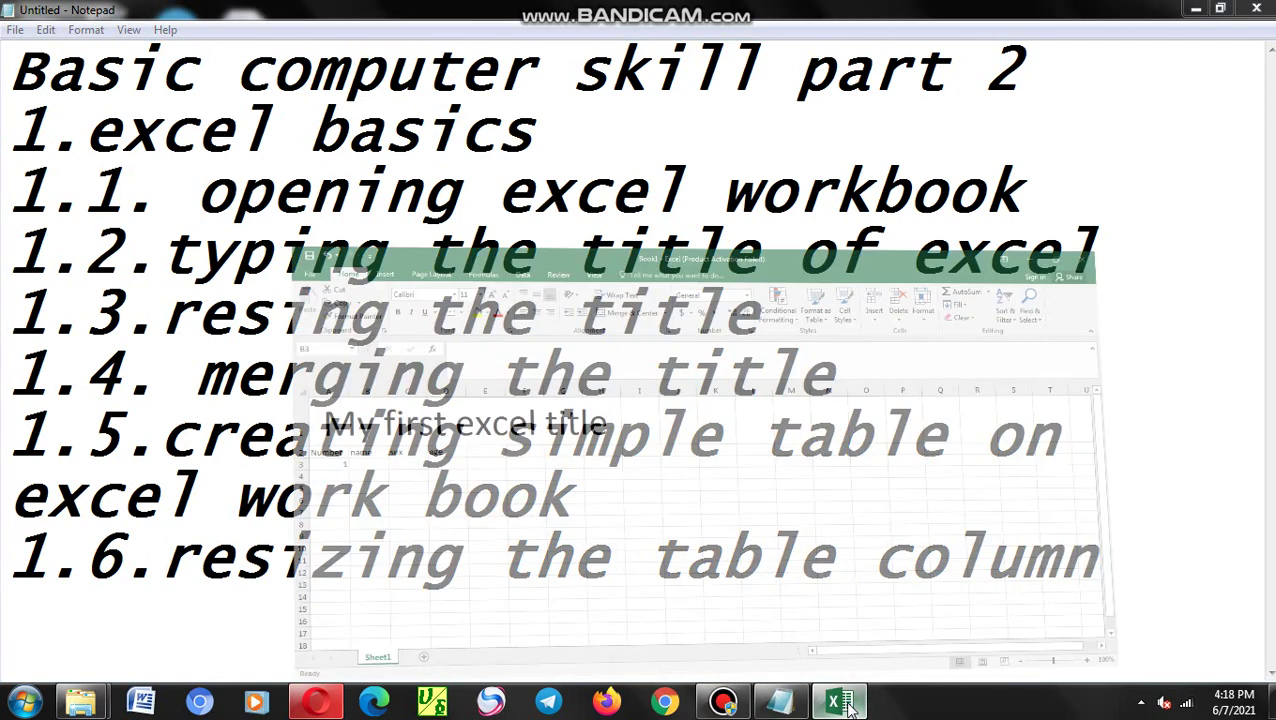
left_click(57, 330)
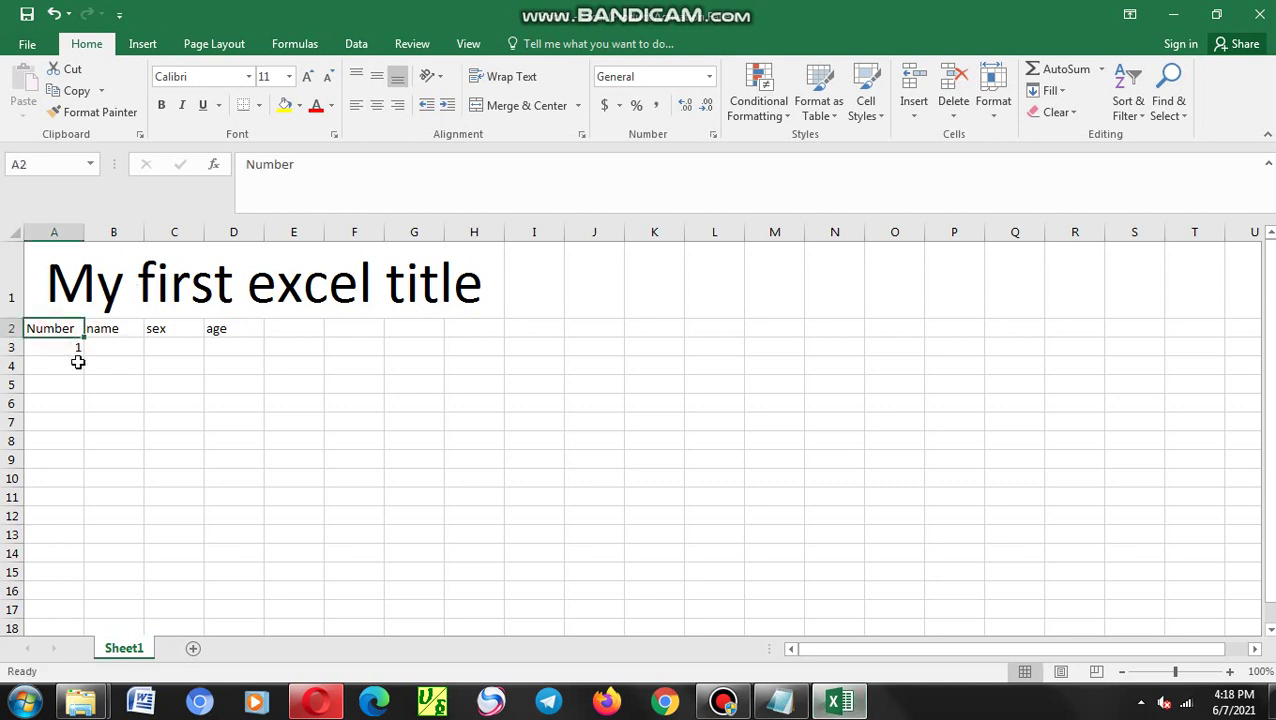
mouse_move(85, 231)
left_mouse_down()
mouse_move(61, 231)
mouse_move(313, 230)
left_mouse_up()
left_click(120, 325)
scroll(235, 461, "up", 2, "ctrl")
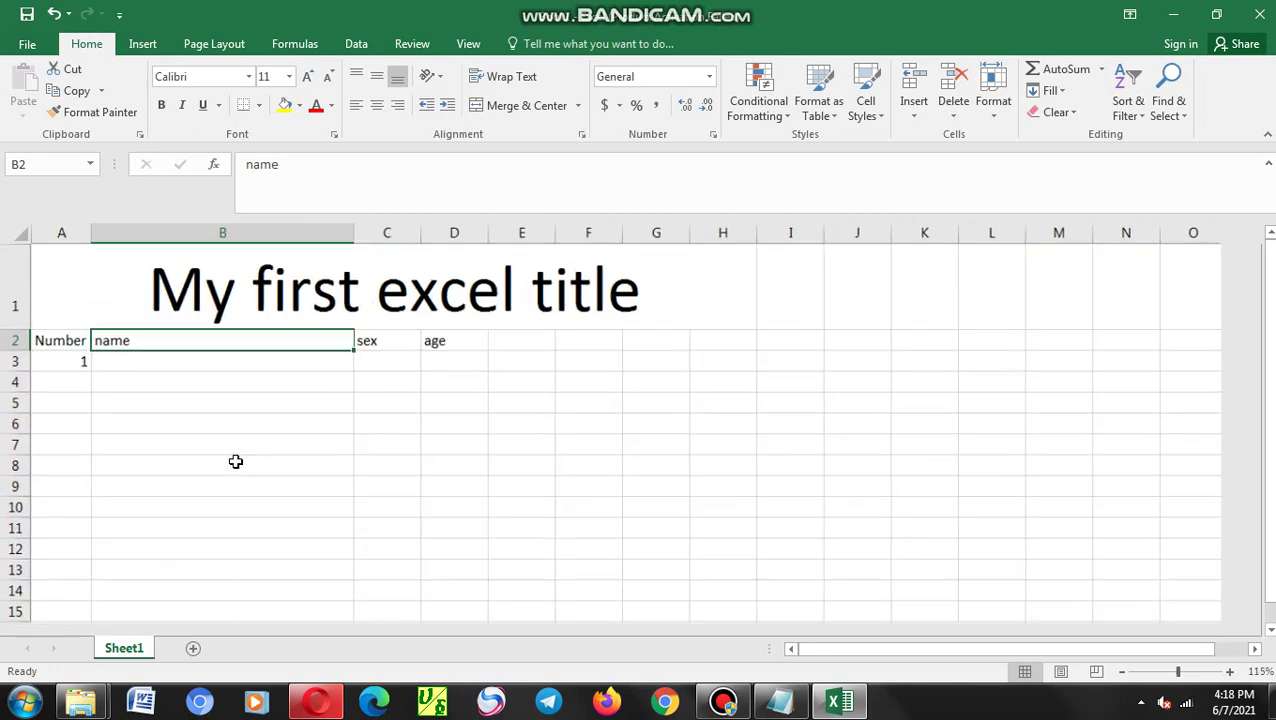
scroll(235, 461, "up", 2, "ctrl")
left_click(550, 390)
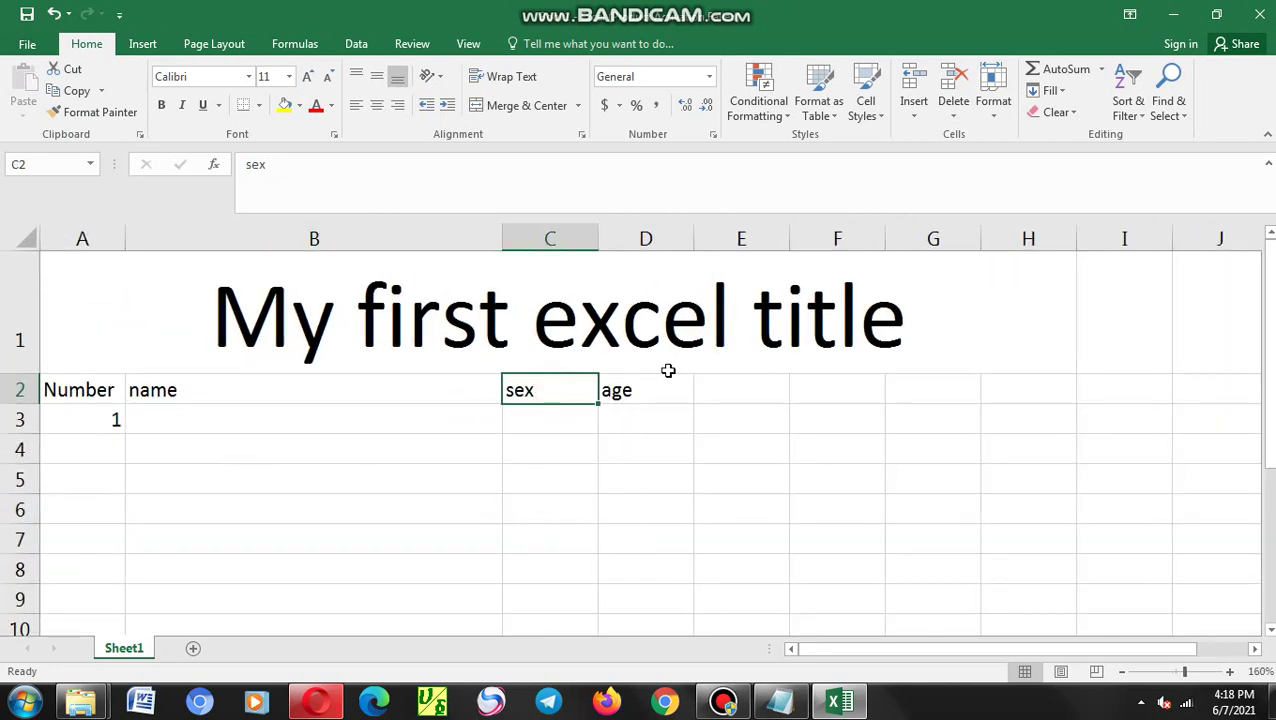
left_click(632, 399)
left_click(520, 396)
left_click(248, 420)
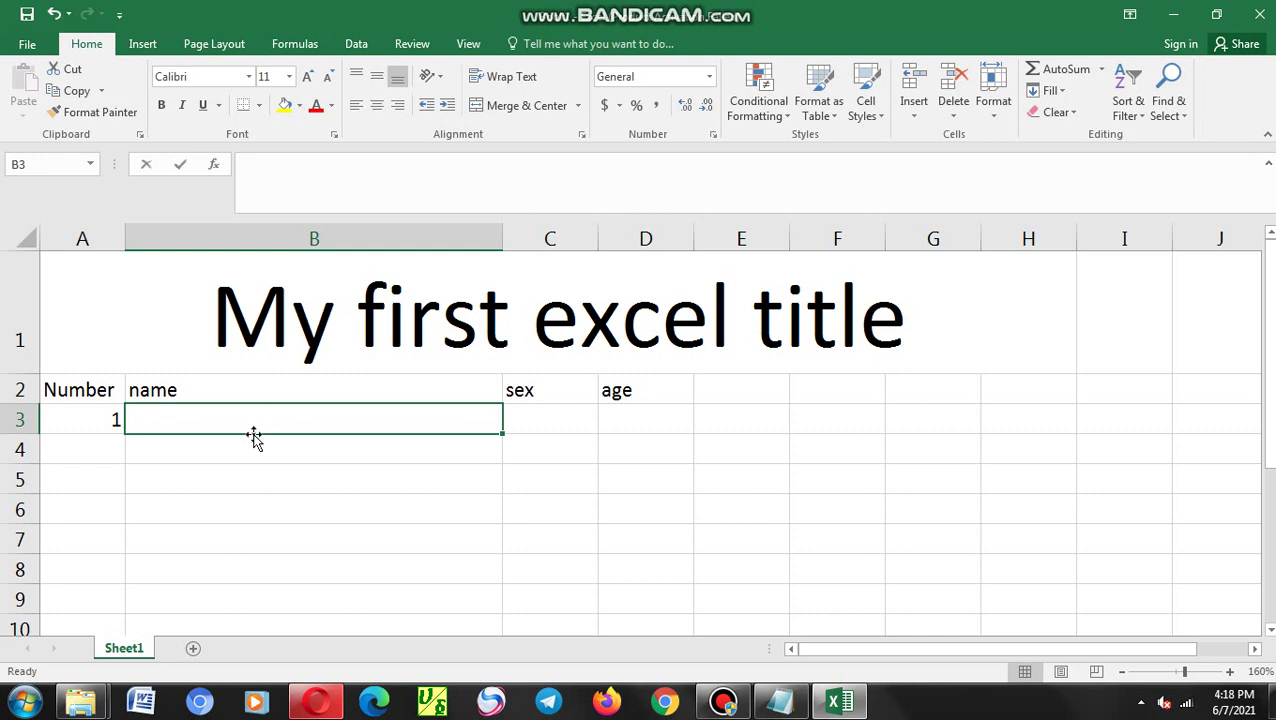
type("NAB")
key("BackSpace")
key("BackSpace")
key("BackSpace")
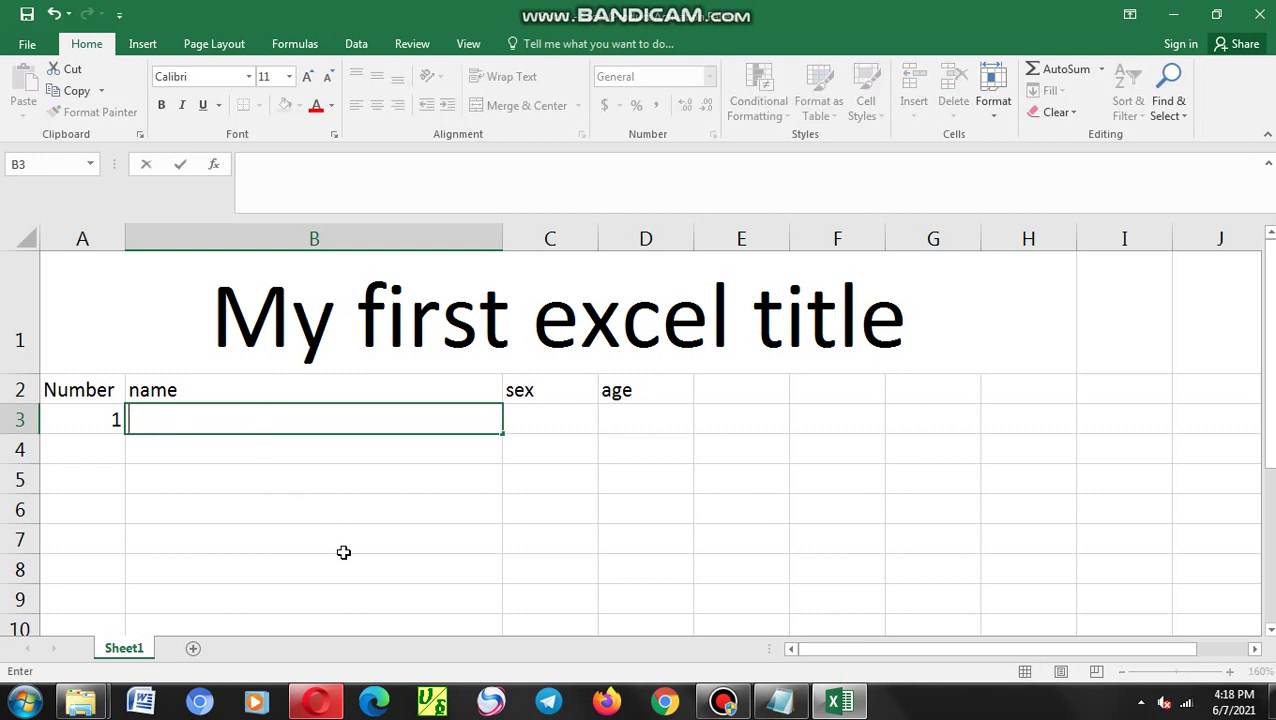
type("nabiy")
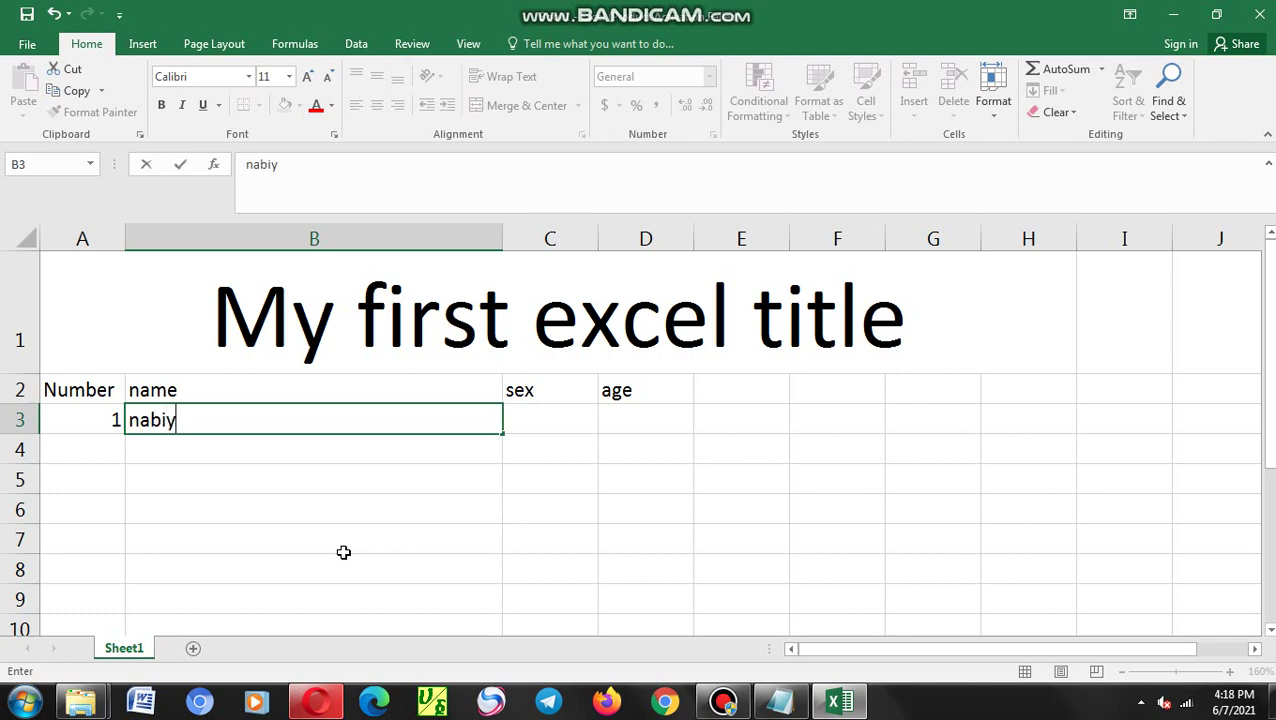
type("u ab")
type("di")
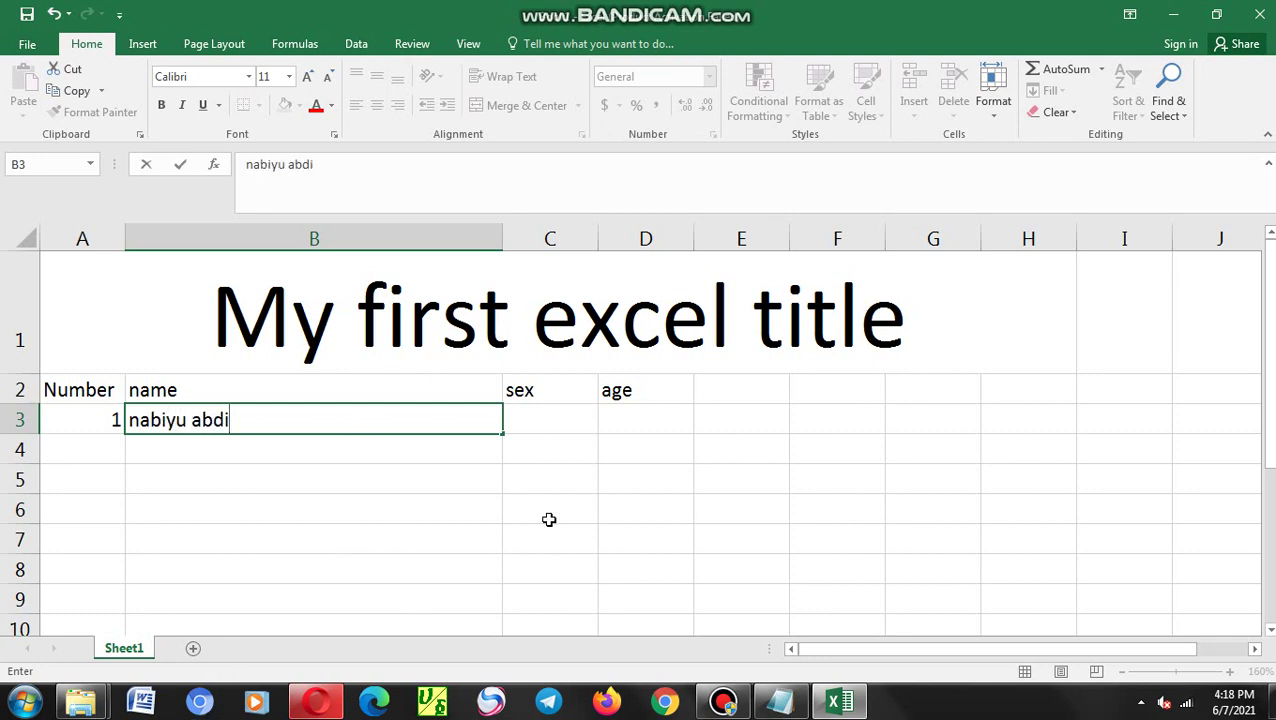
left_click(554, 417)
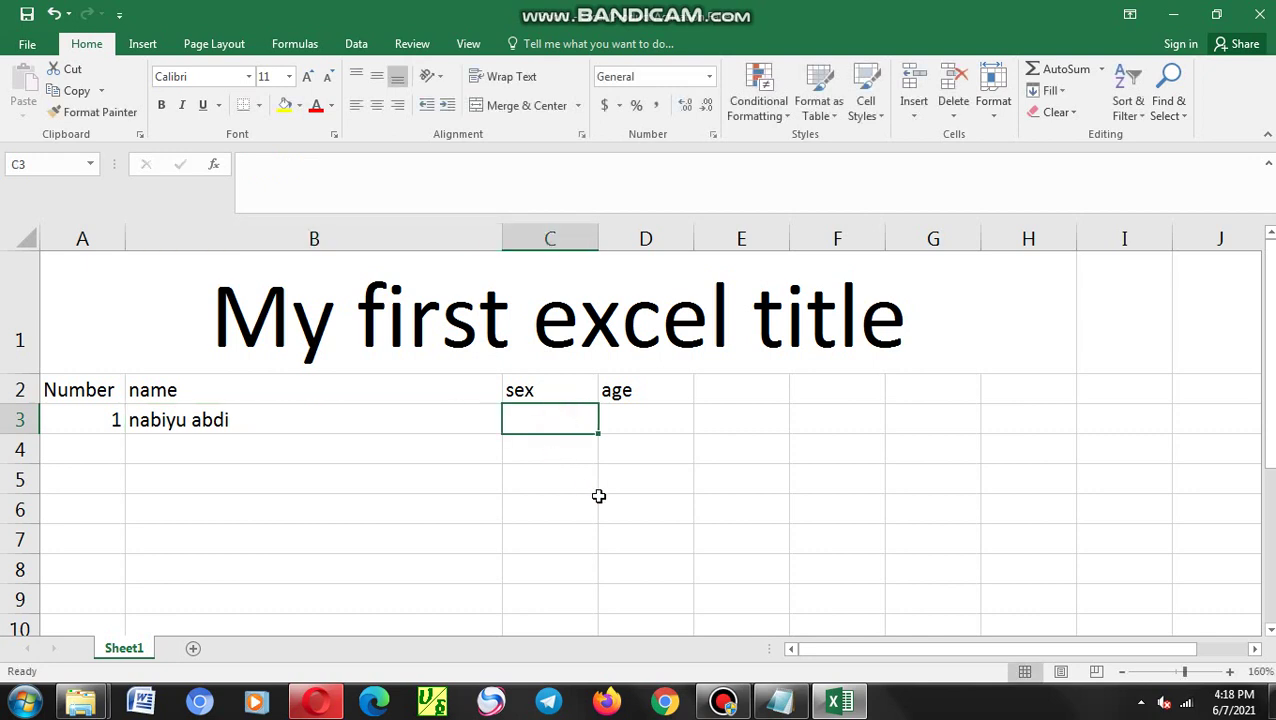
type("Mal")
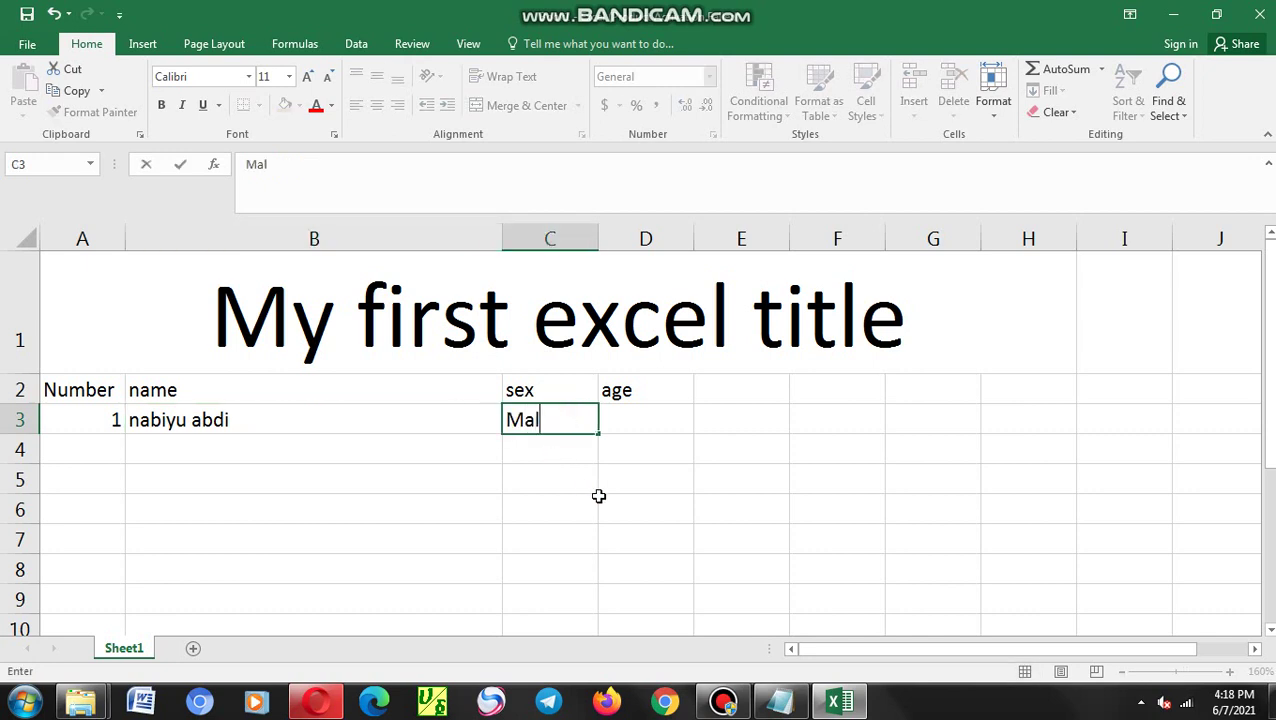
type("e")
left_click(638, 420)
type("25")
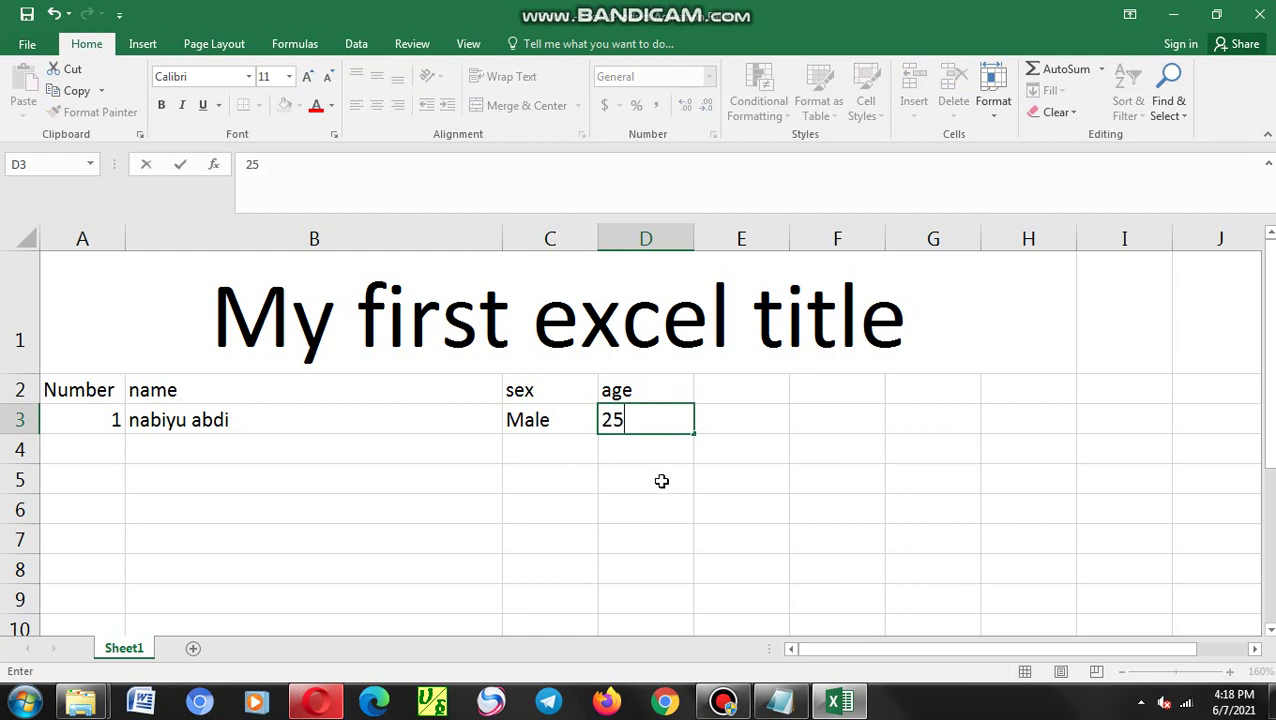
left_click(114, 447)
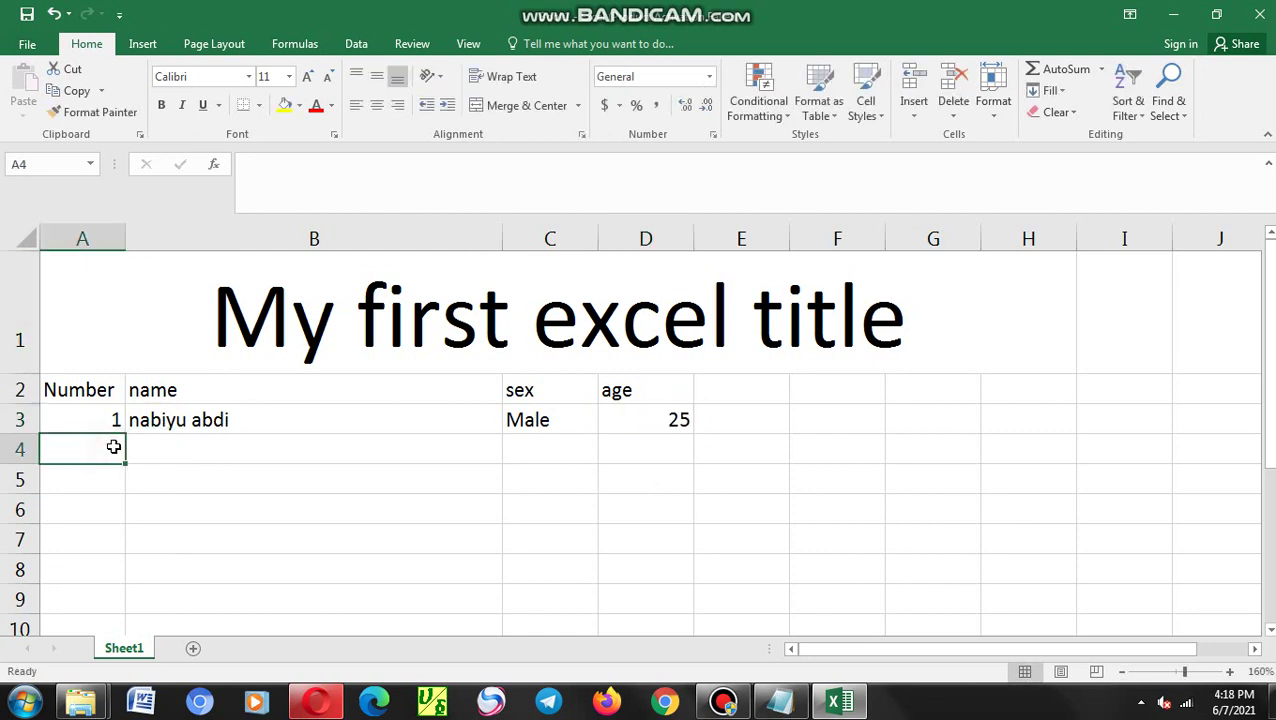
type("2")
left_click(205, 458)
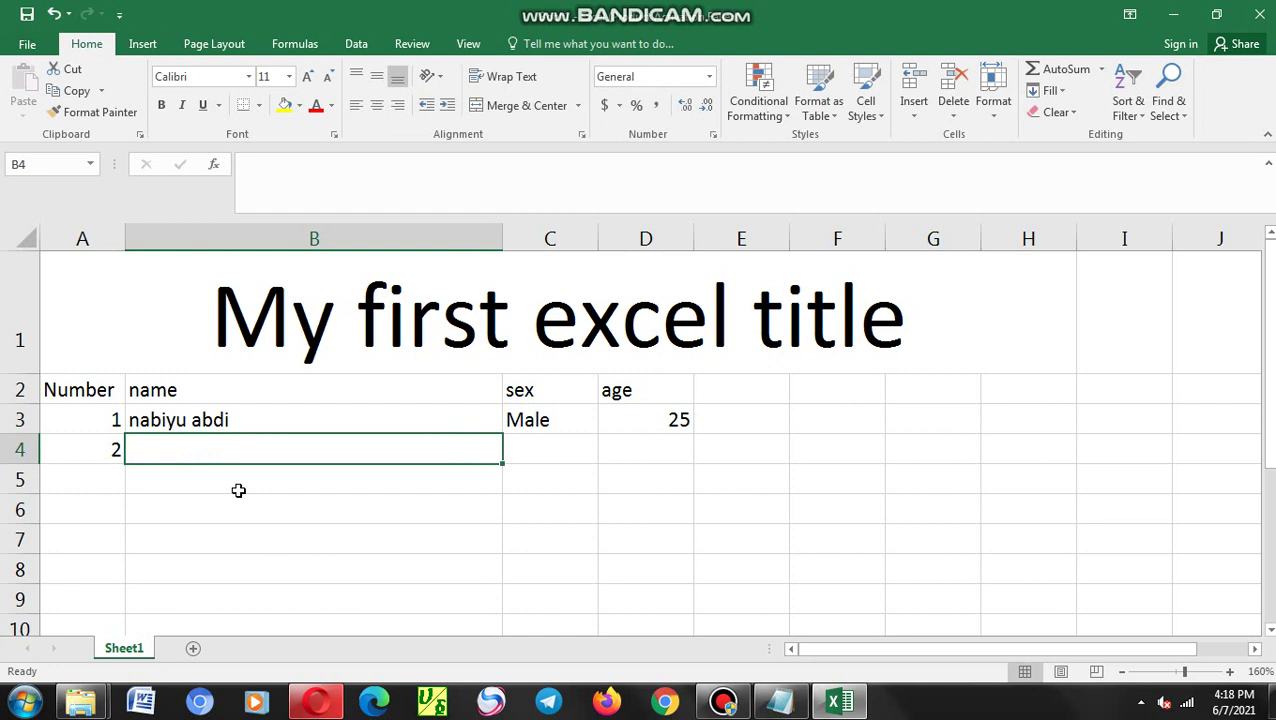
type("gebre")
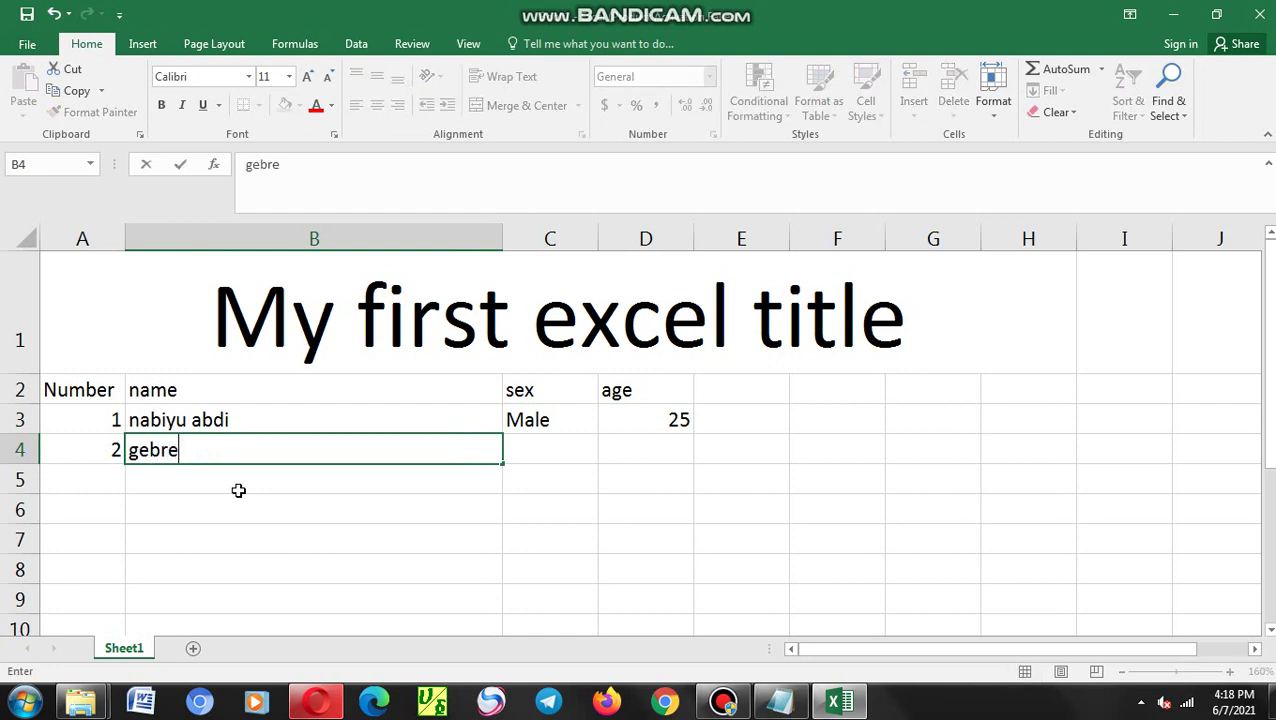
type(" isku")
left_click(541, 412)
left_click(533, 455)
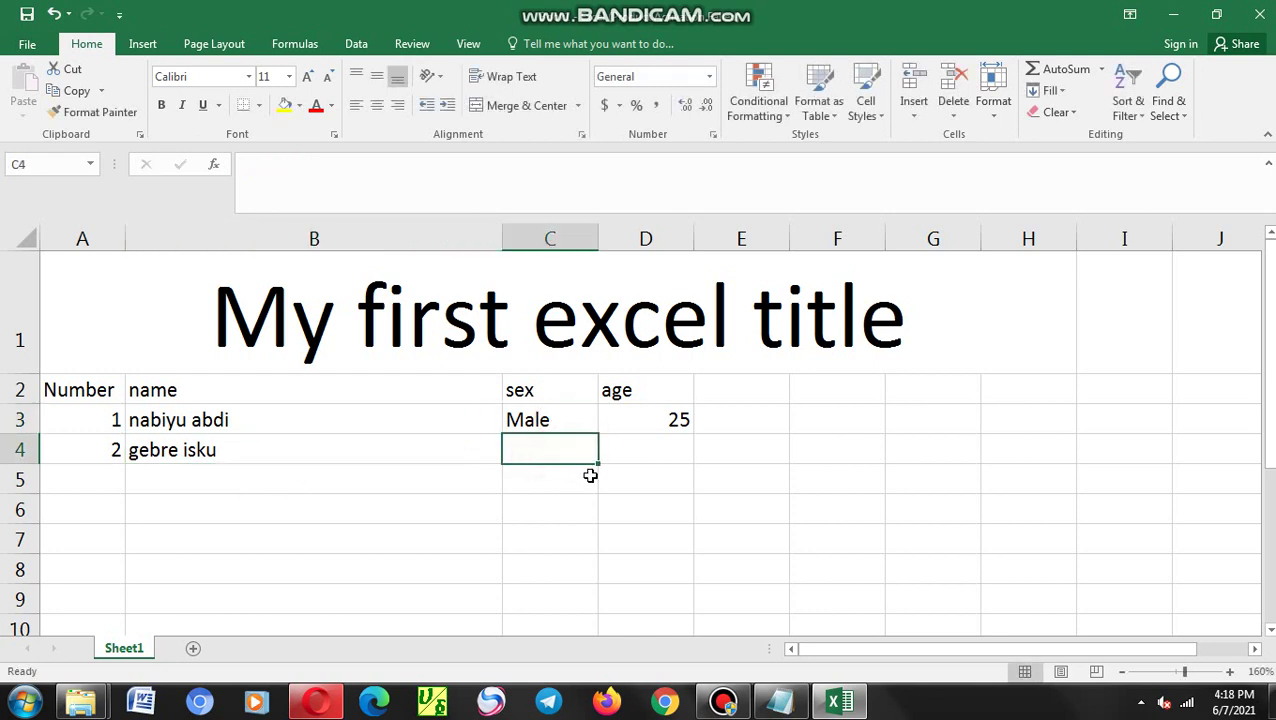
type("m")
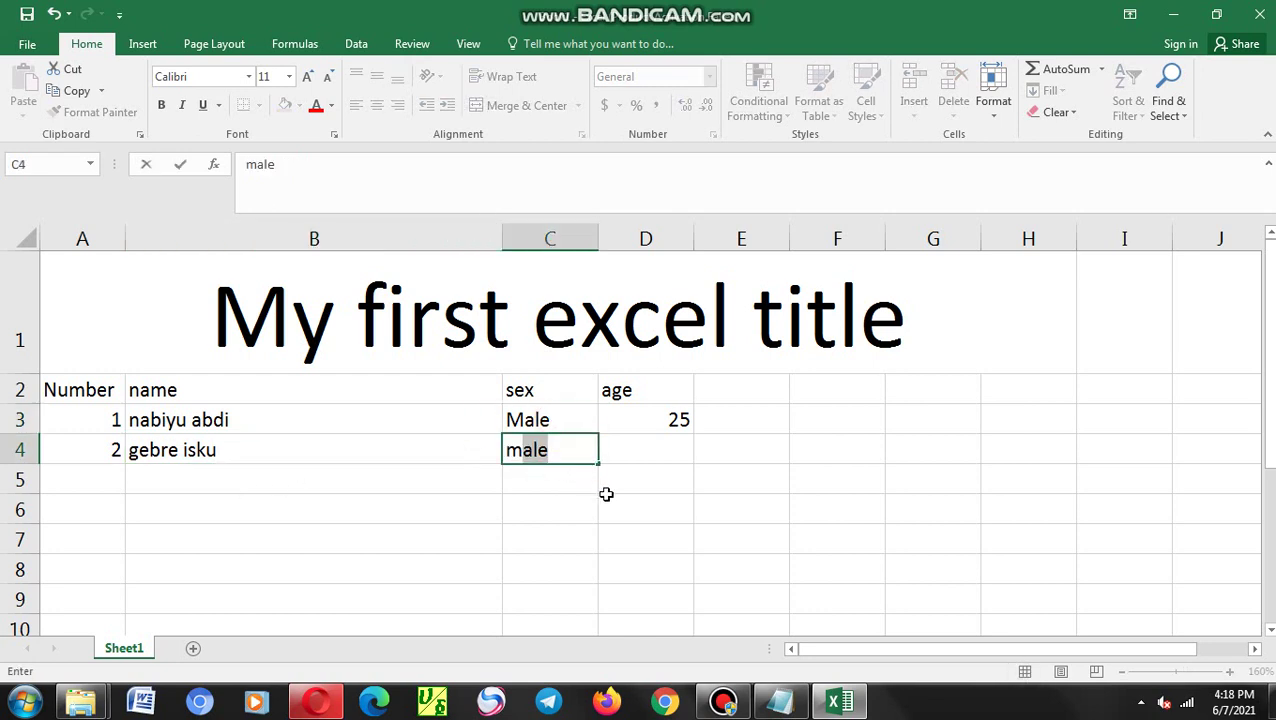
key("Tab")
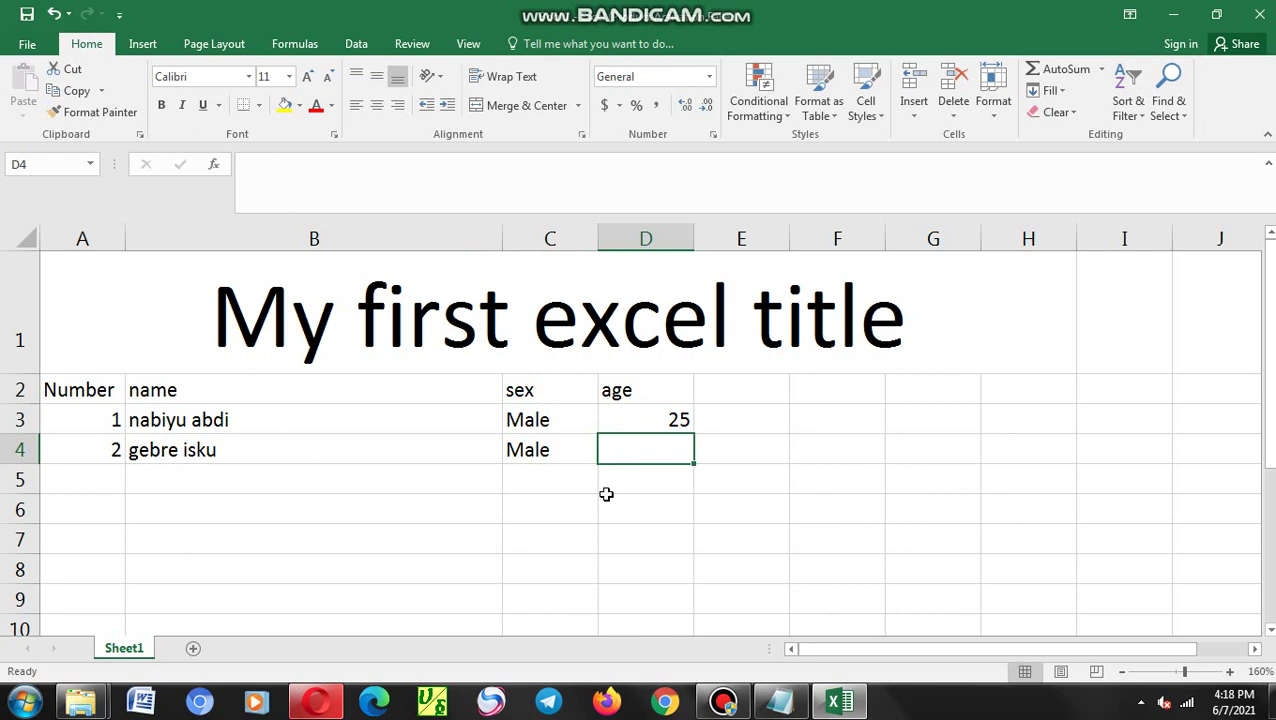
type("26")
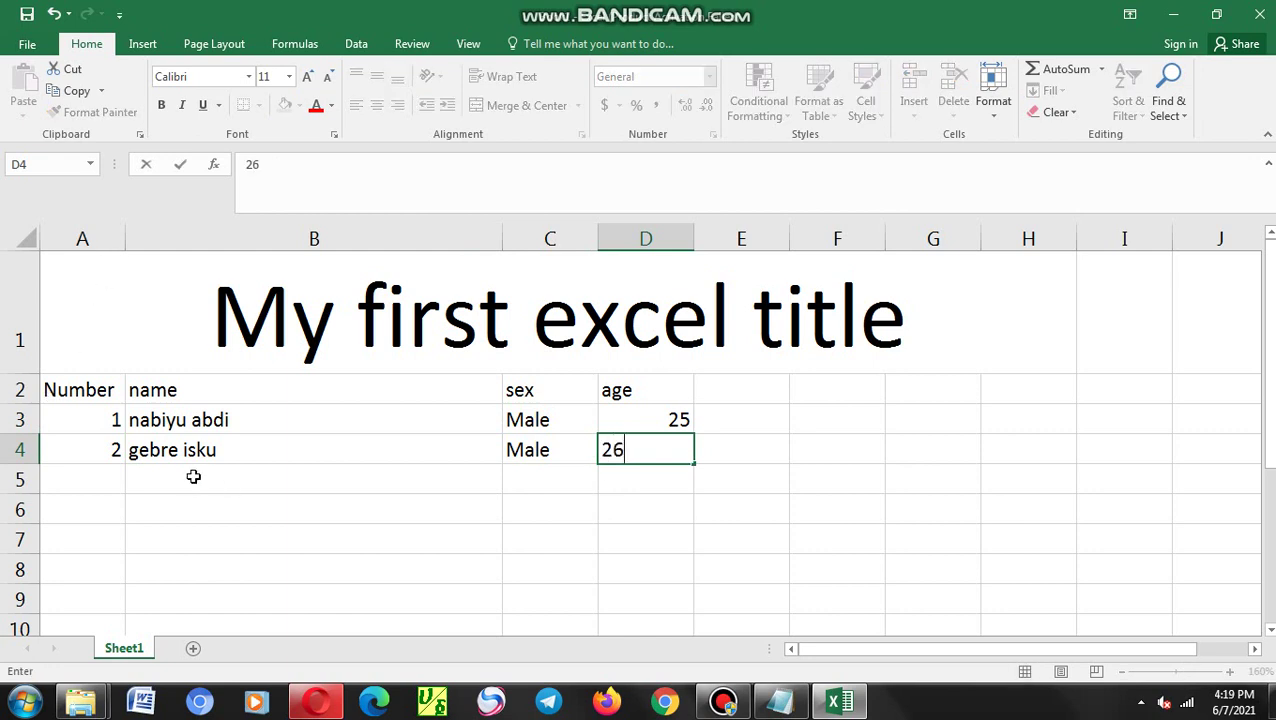
left_click(190, 478)
left_click(115, 480)
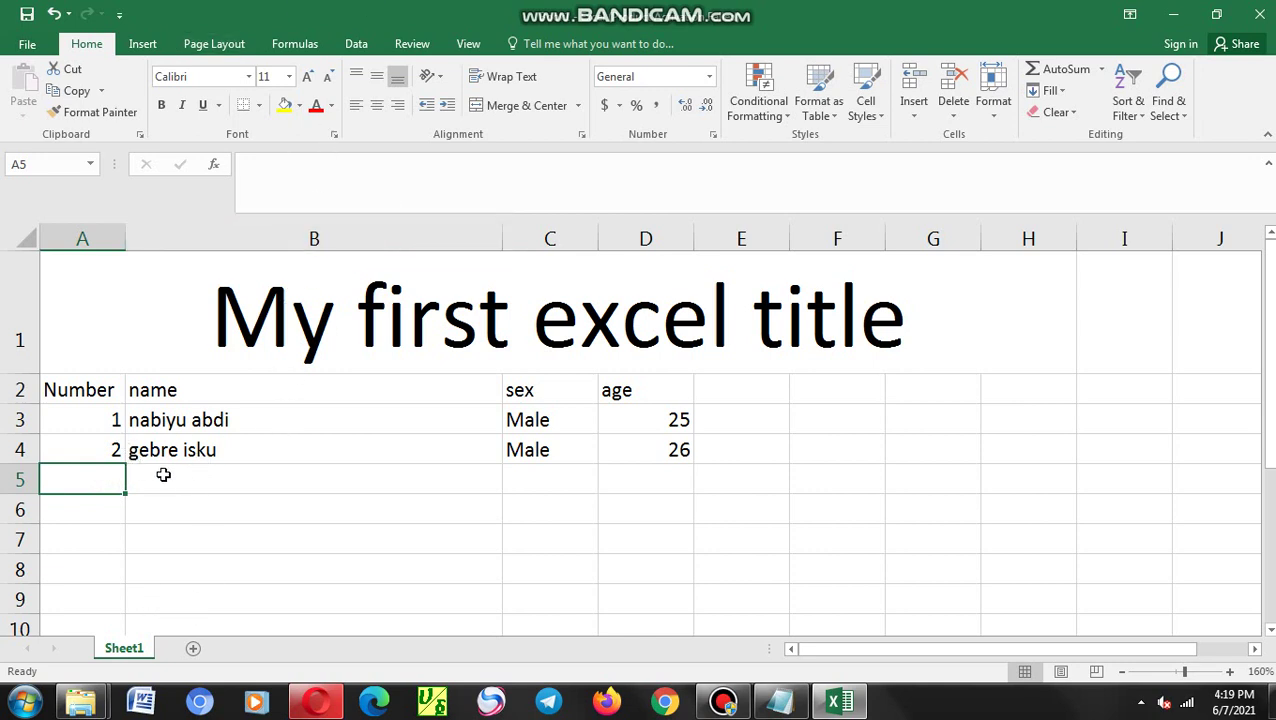
type("3")
key("Tab")
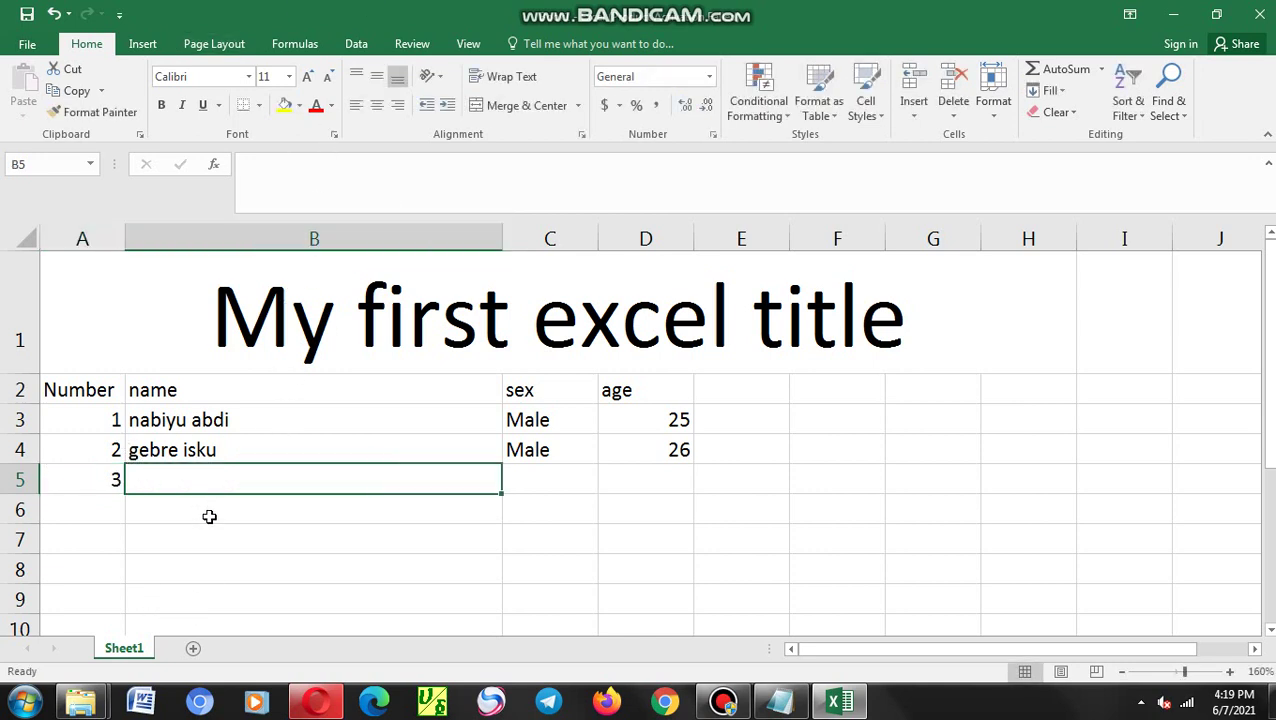
type("ali ")
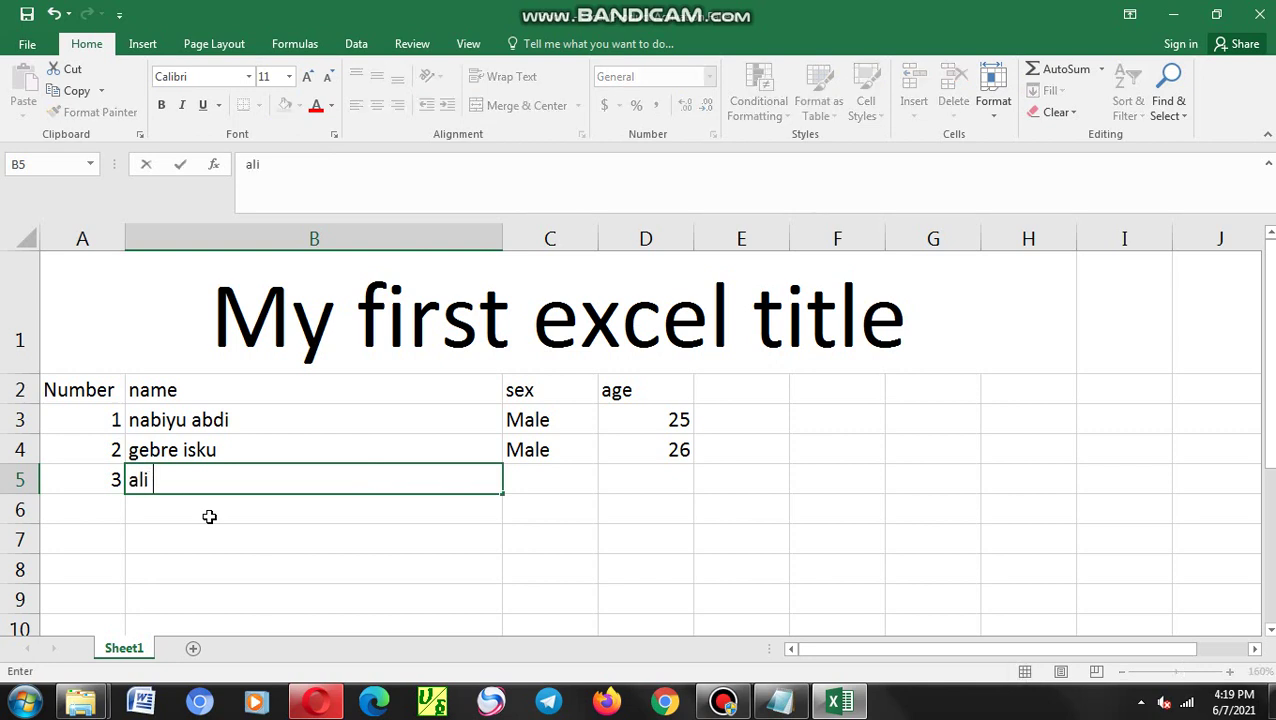
type("hussei")
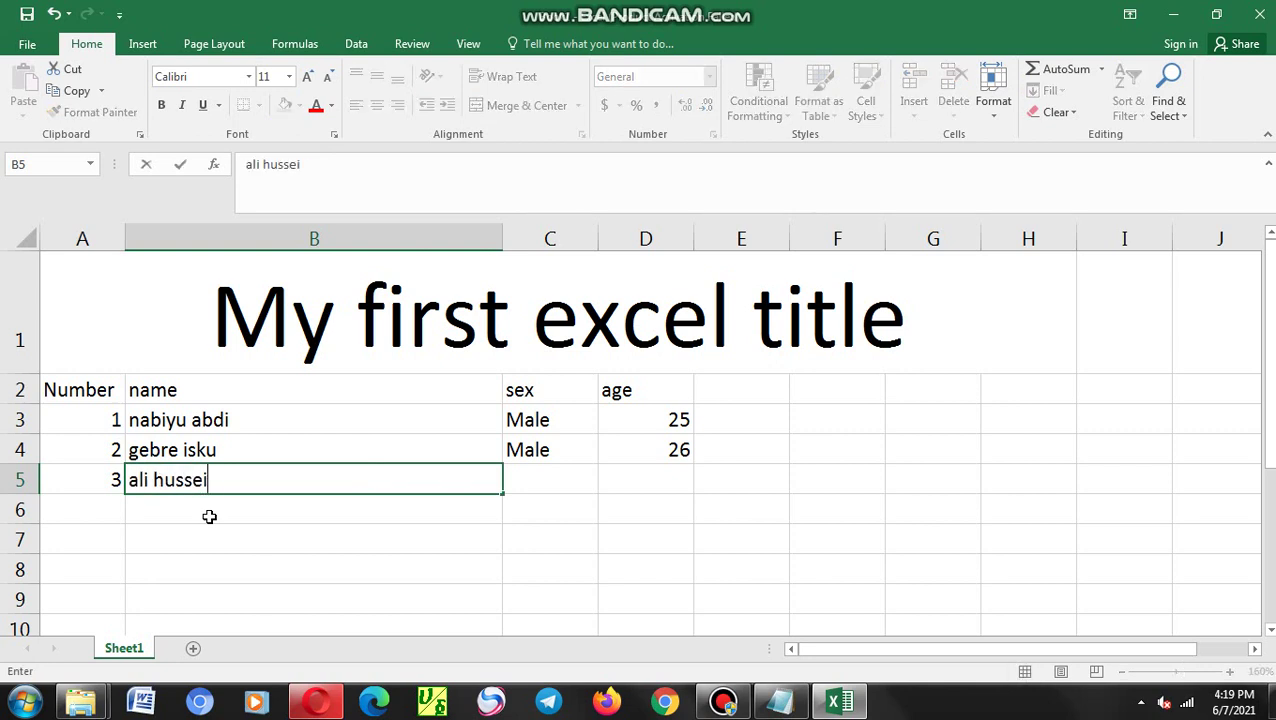
type("n")
left_click(562, 476)
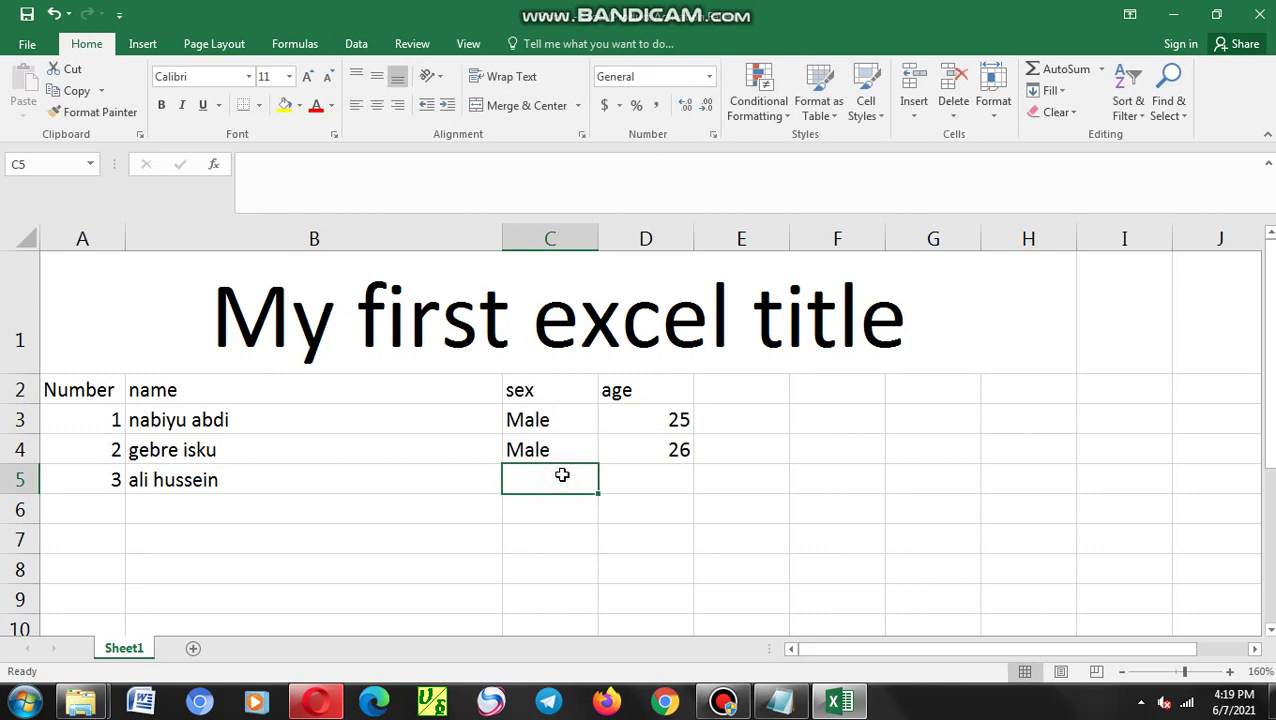
type("male")
left_click(650, 461)
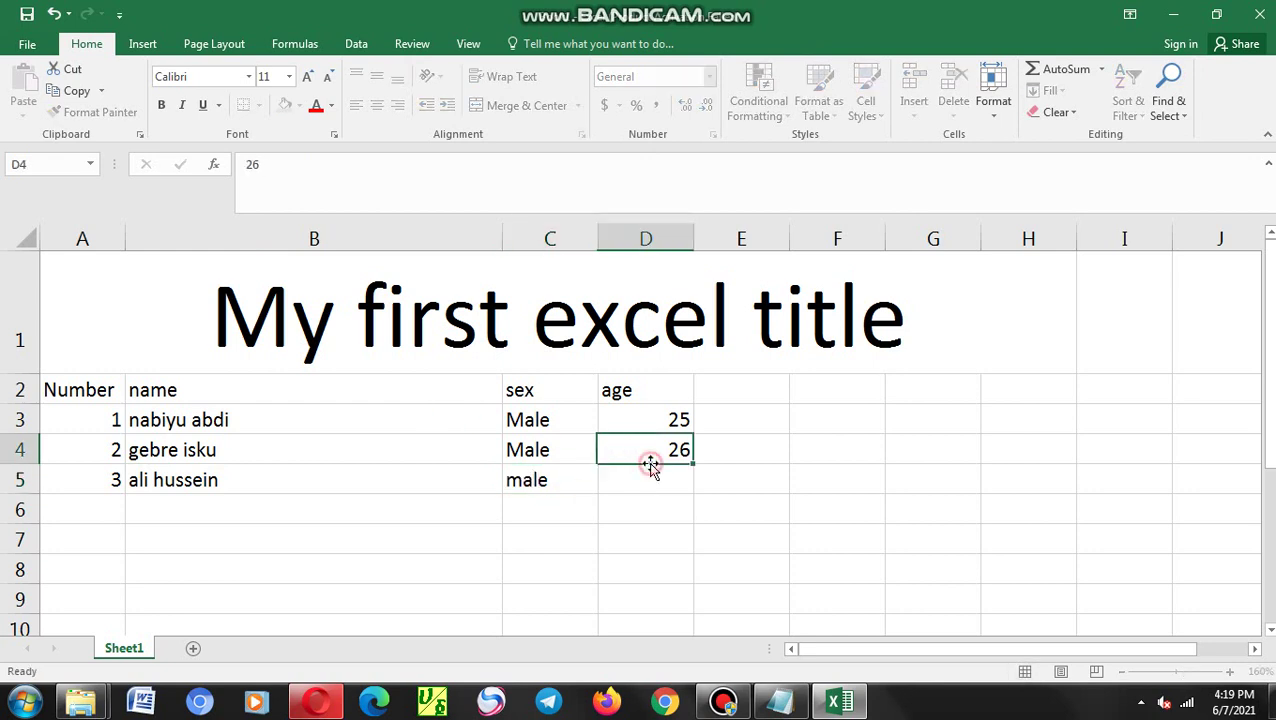
left_click(660, 474)
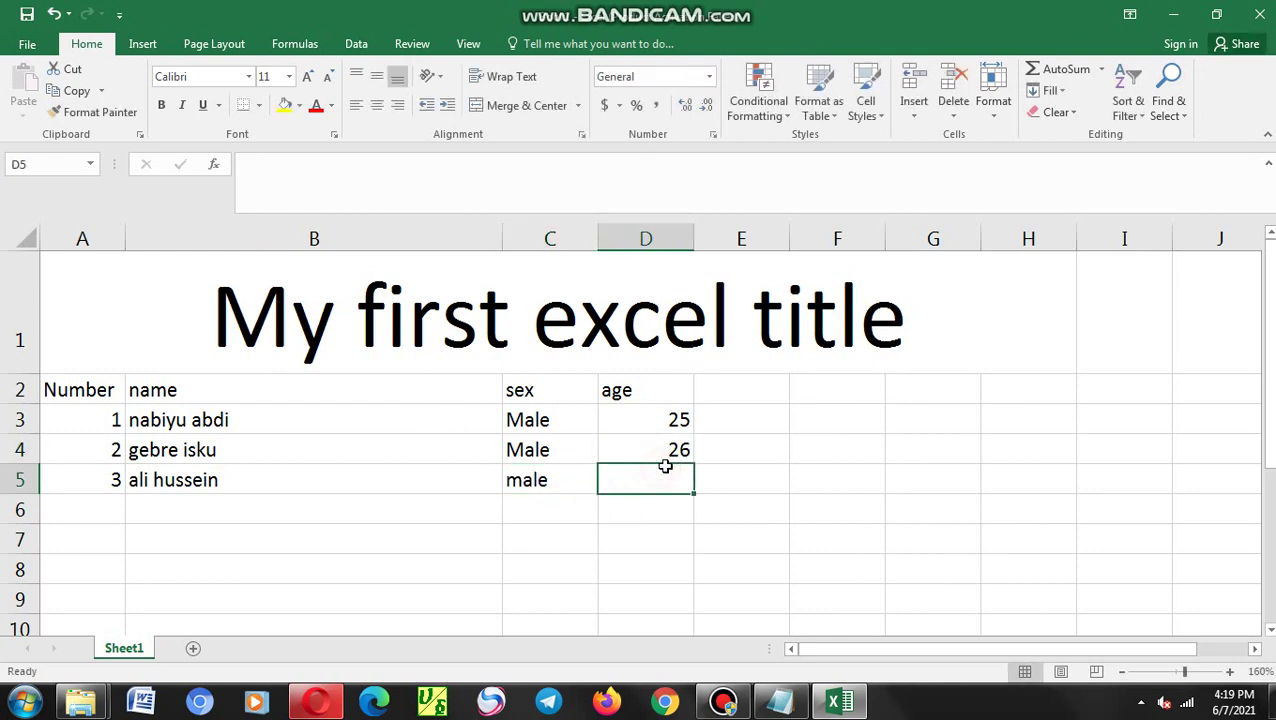
type("25")
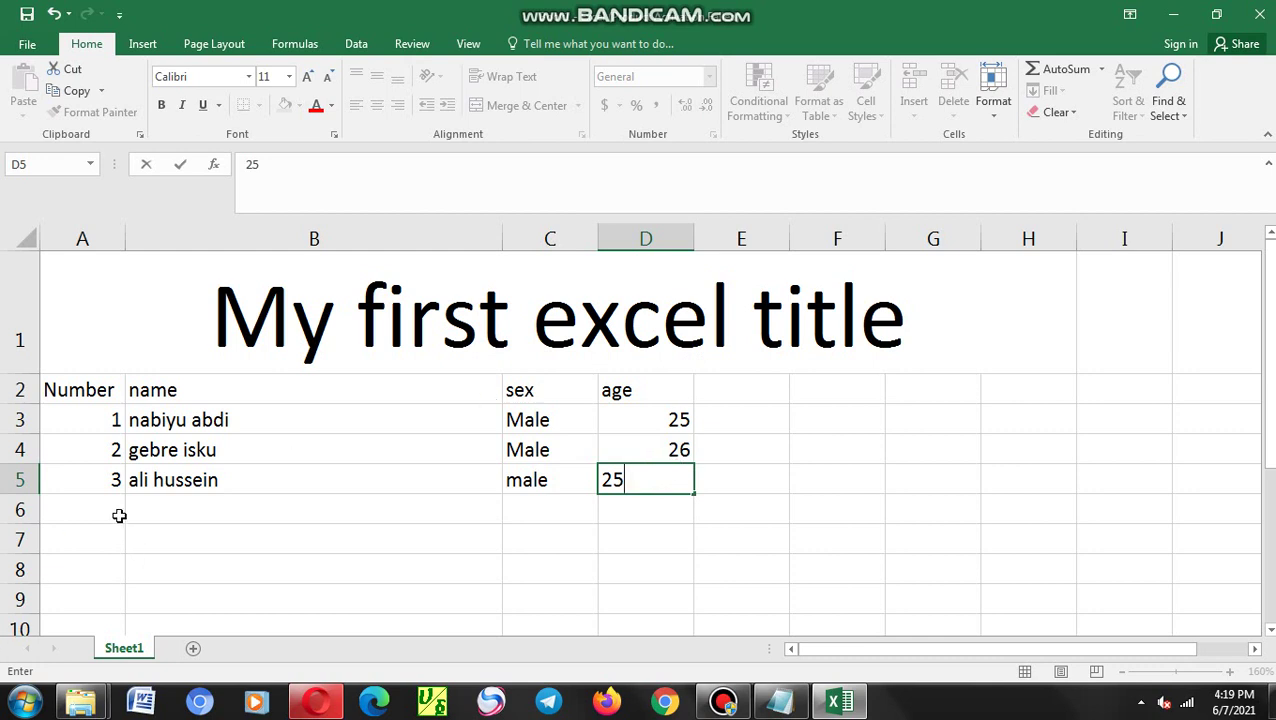
left_click(101, 502)
Enter row 6: number 4, name 'masnede', sex female, age 24
type("4")
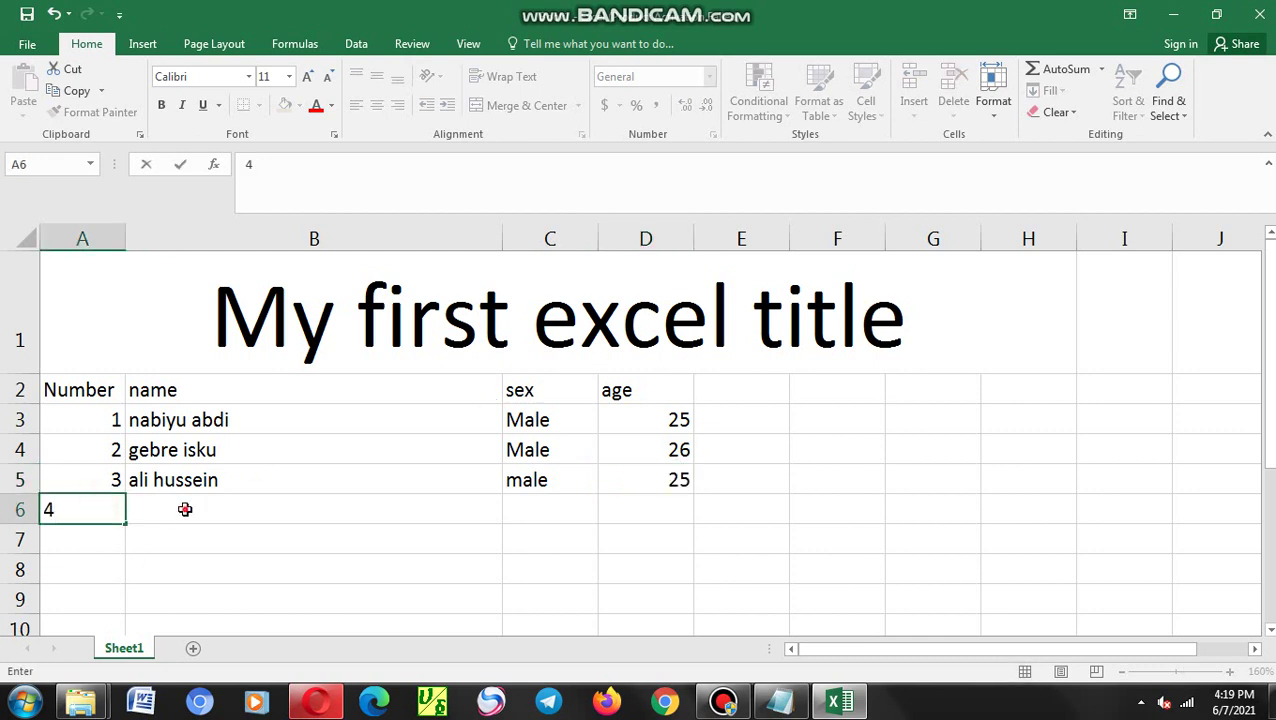
left_click(185, 510)
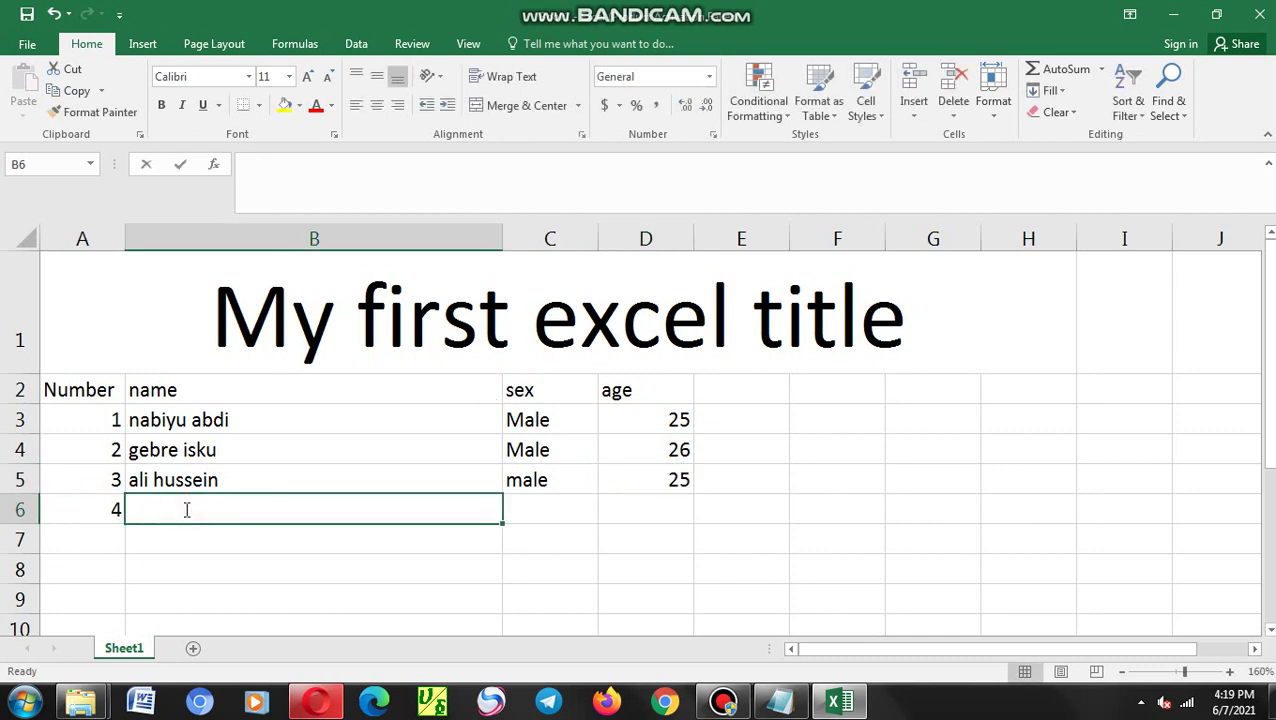
type("mast")
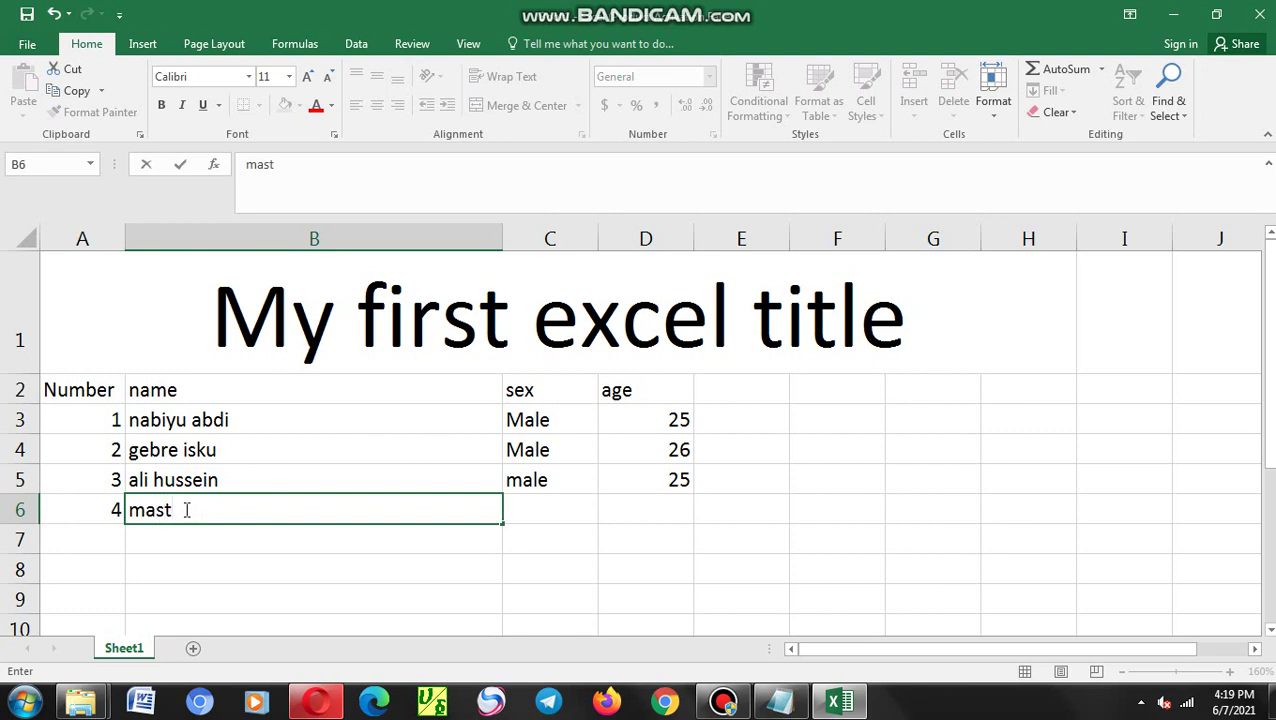
type("n")
type("e")
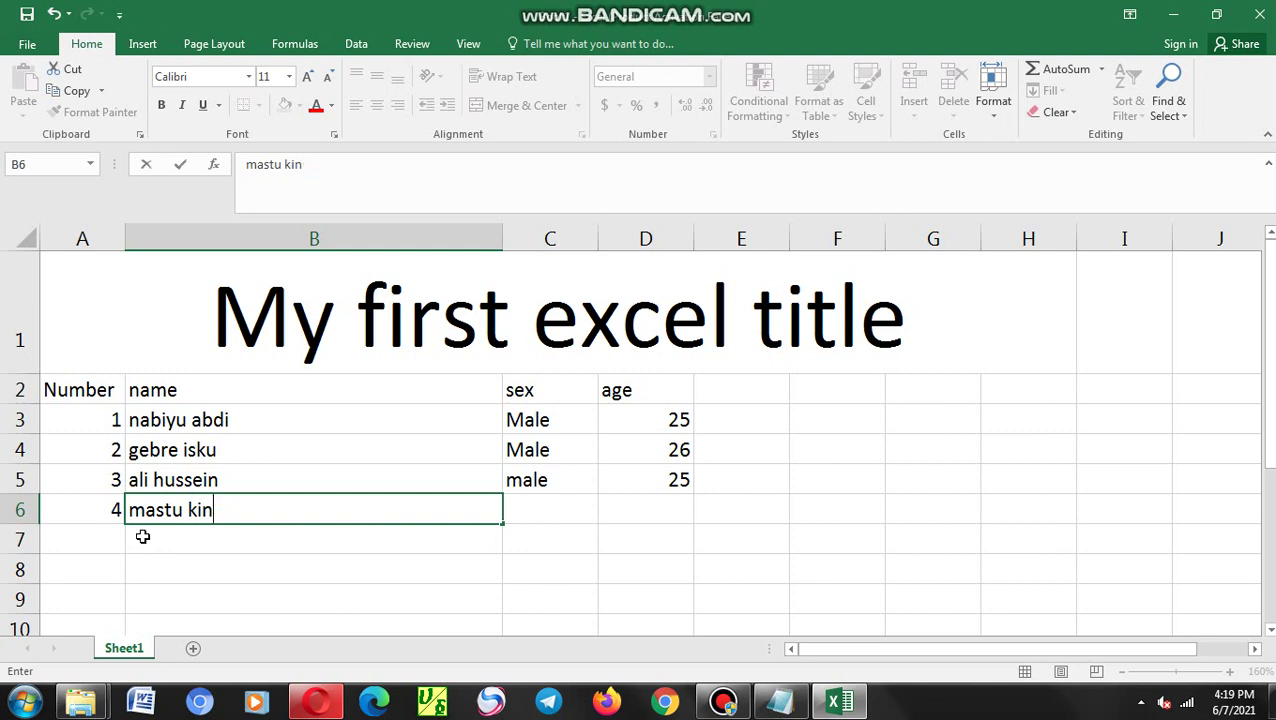
type("de")
left_click(547, 515)
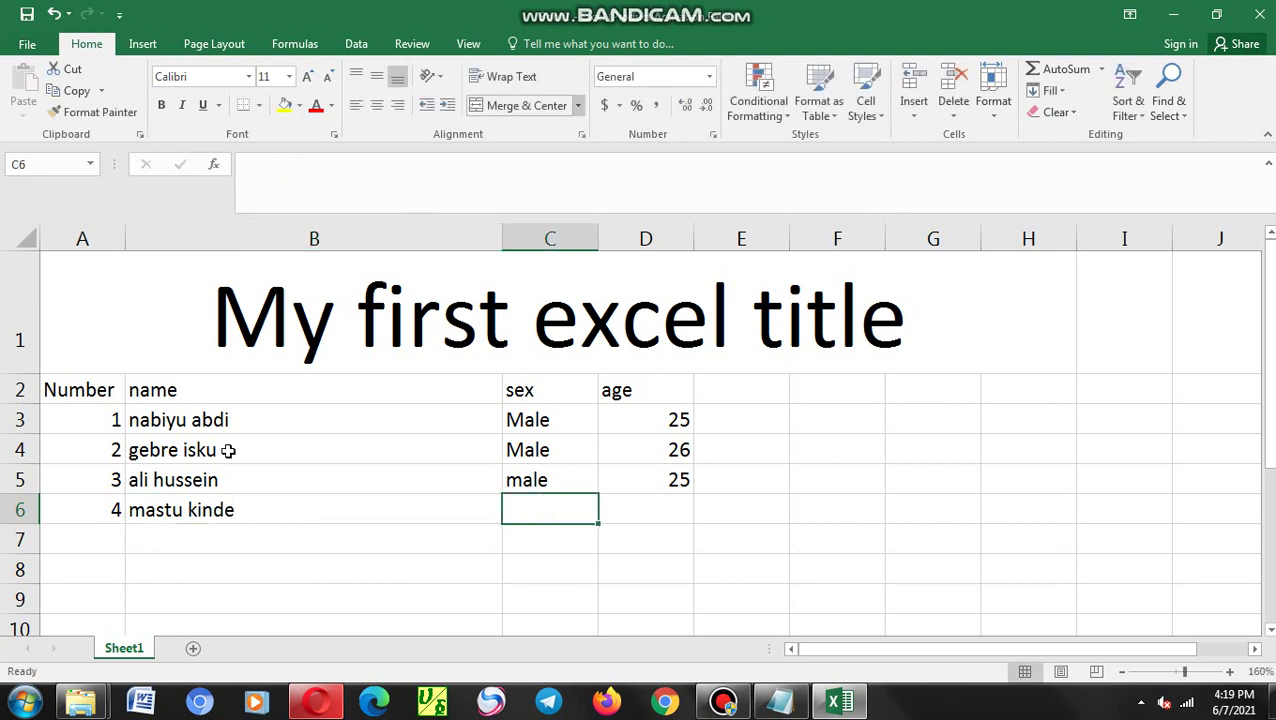
type("fem")
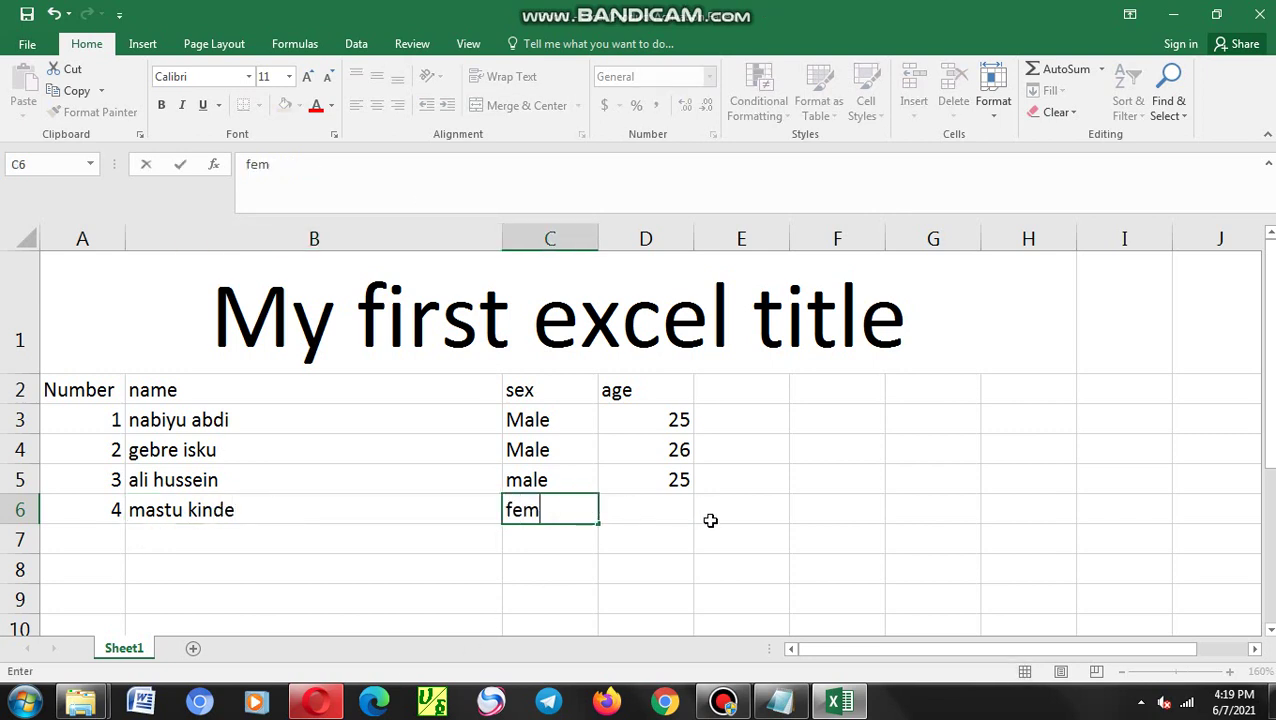
type("ale")
left_click(660, 511)
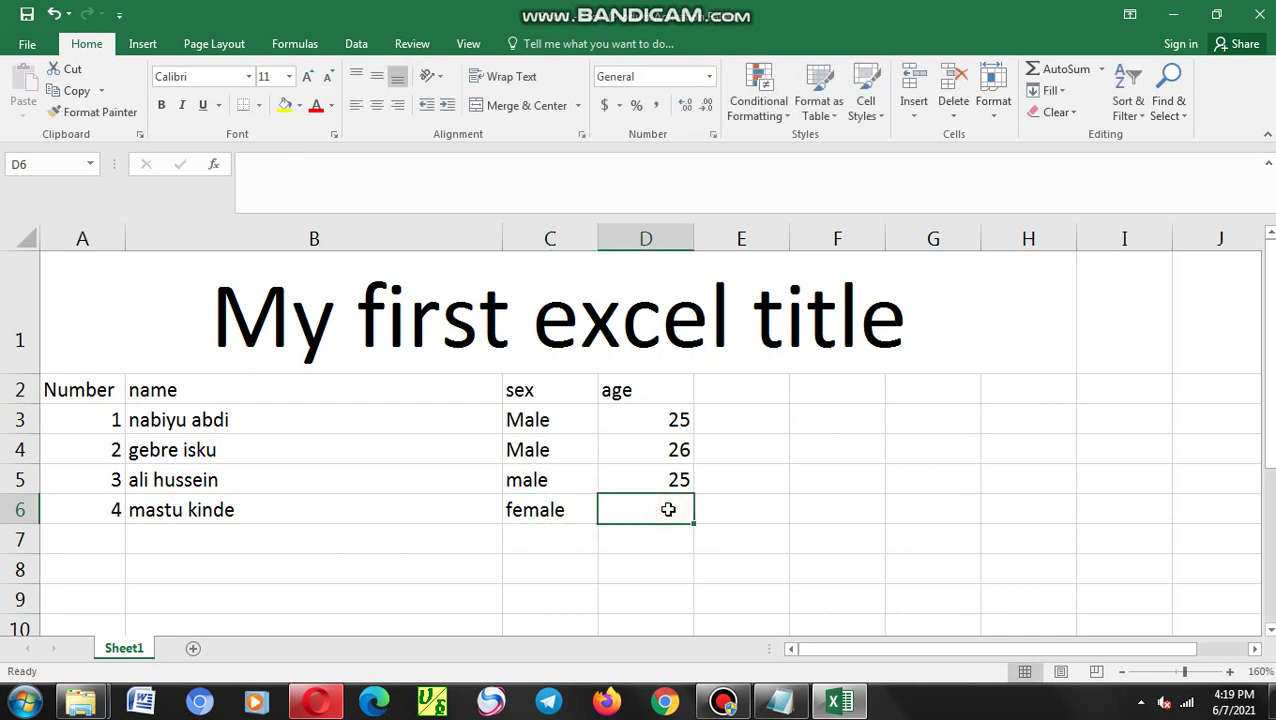
type("24")
left_click(546, 448)
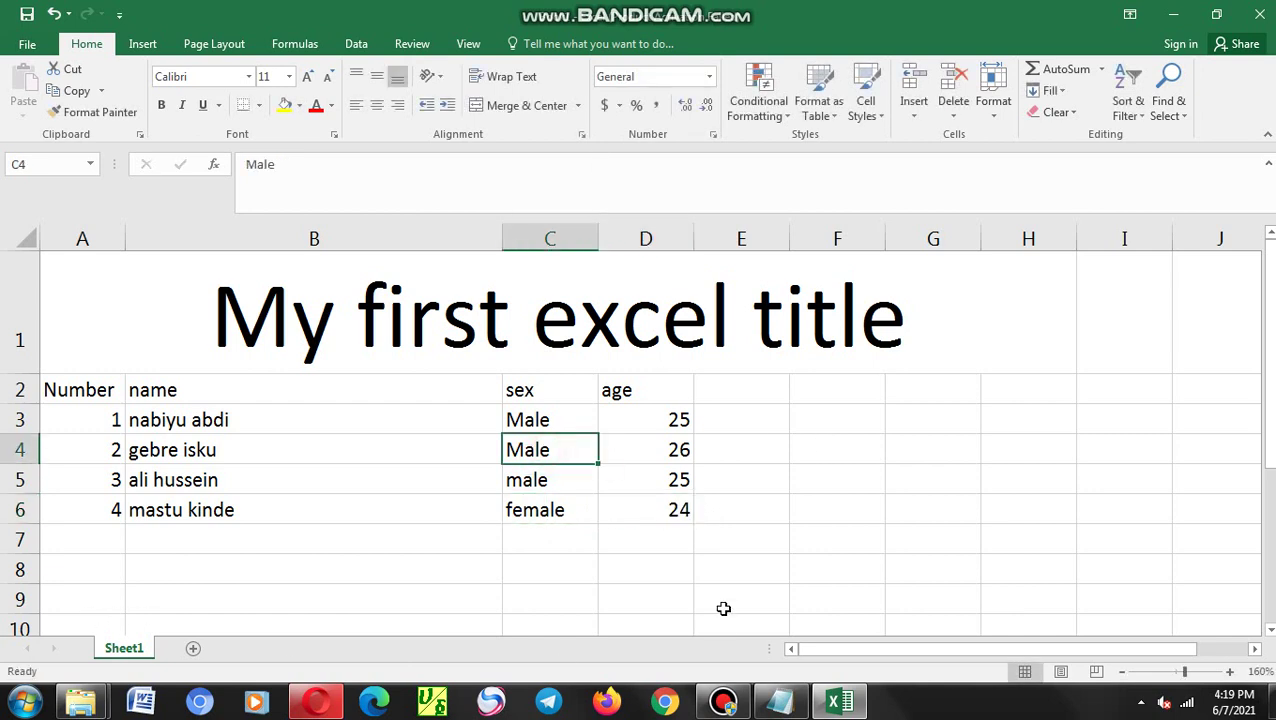
Narrow columns A and B to fit the numbers and names
left_click_drag(120, 247, 109, 247)
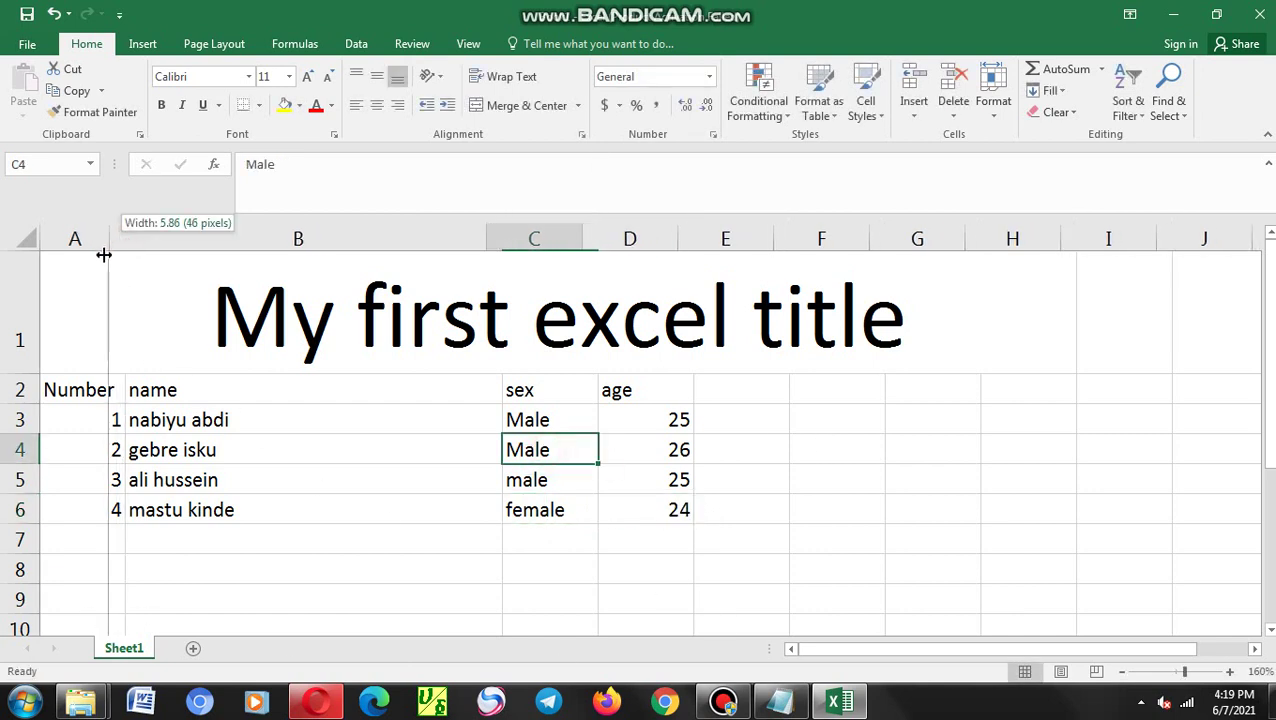
left_click_drag(489, 245, 347, 247)
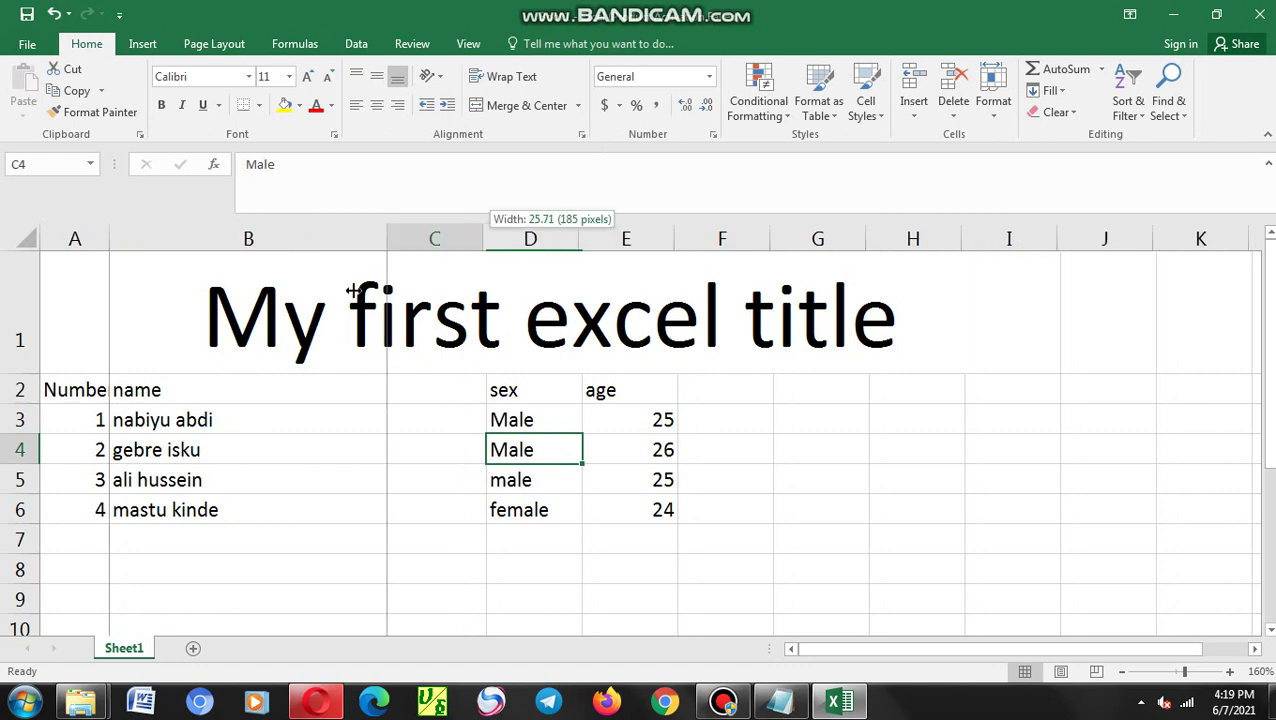
left_click(858, 692)
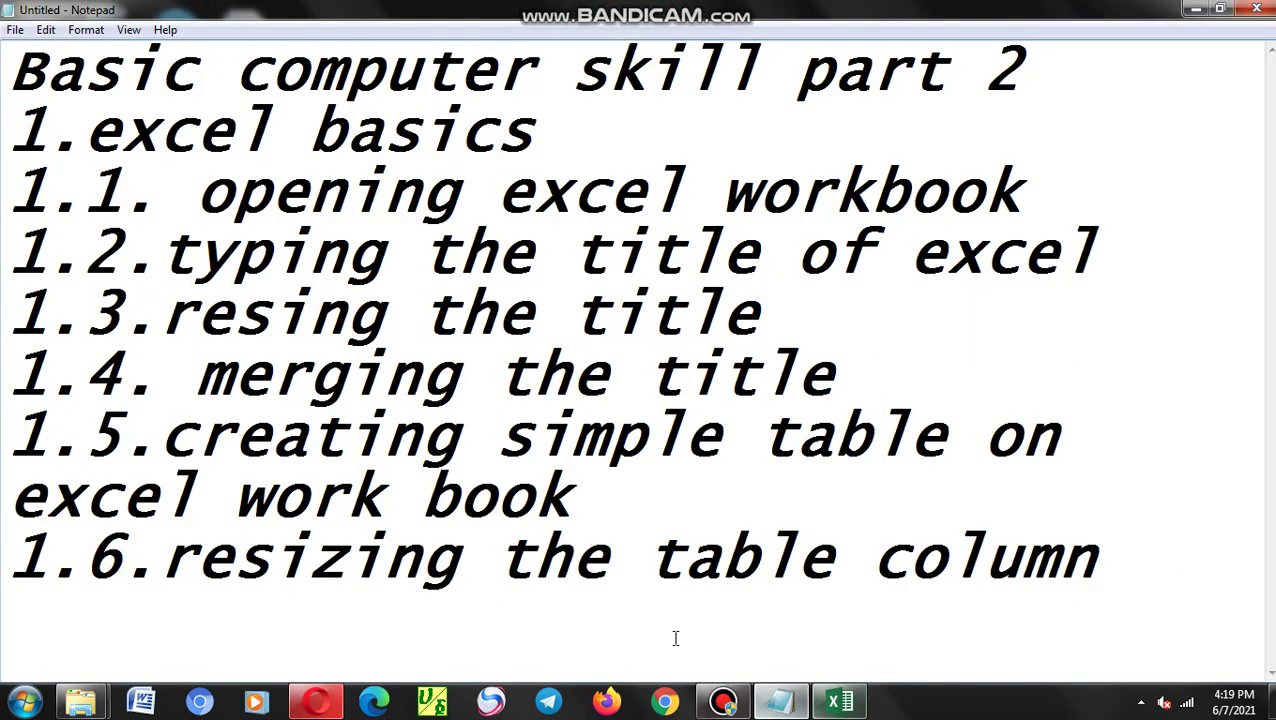
Highlight and deselect the 1.6 resizing line without editing it, then return to Excel
left_click_drag(1104, 565, 173, 562)
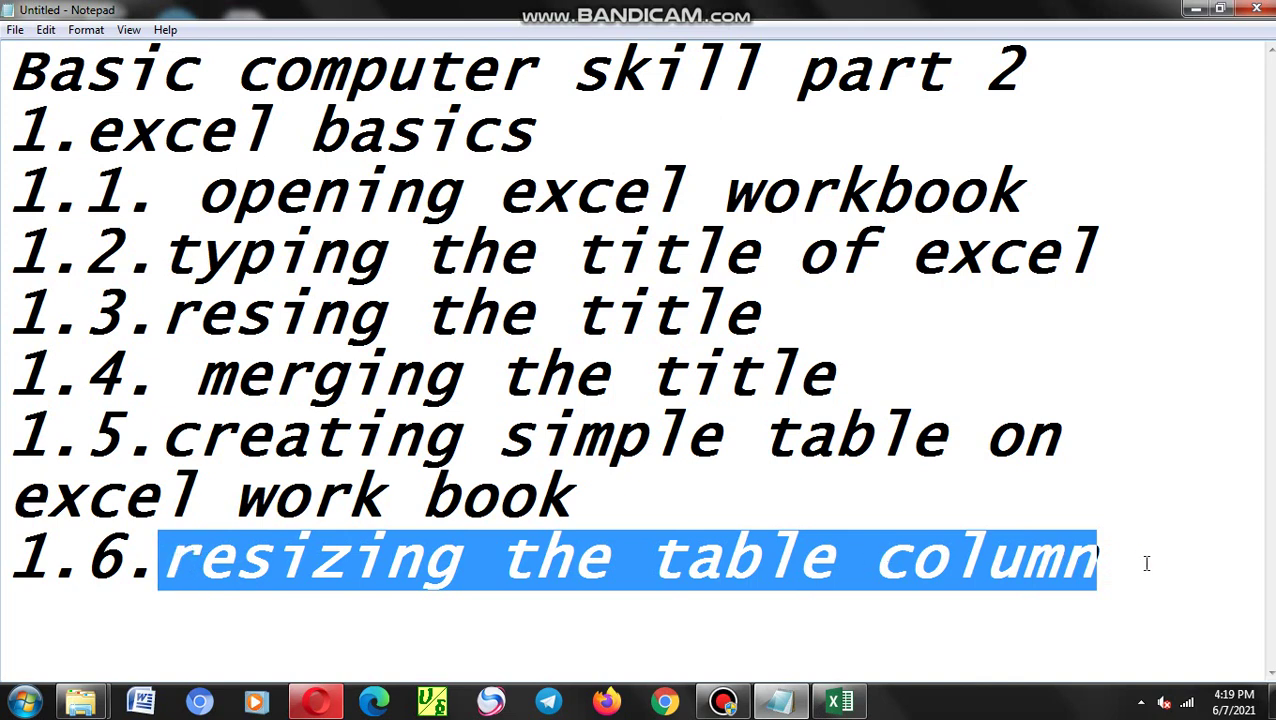
left_click(1104, 563)
mouse_move(1102, 563)
left_mouse_down()
mouse_move(230, 560)
mouse_move(176, 545)
left_mouse_up()
left_click(1166, 547)
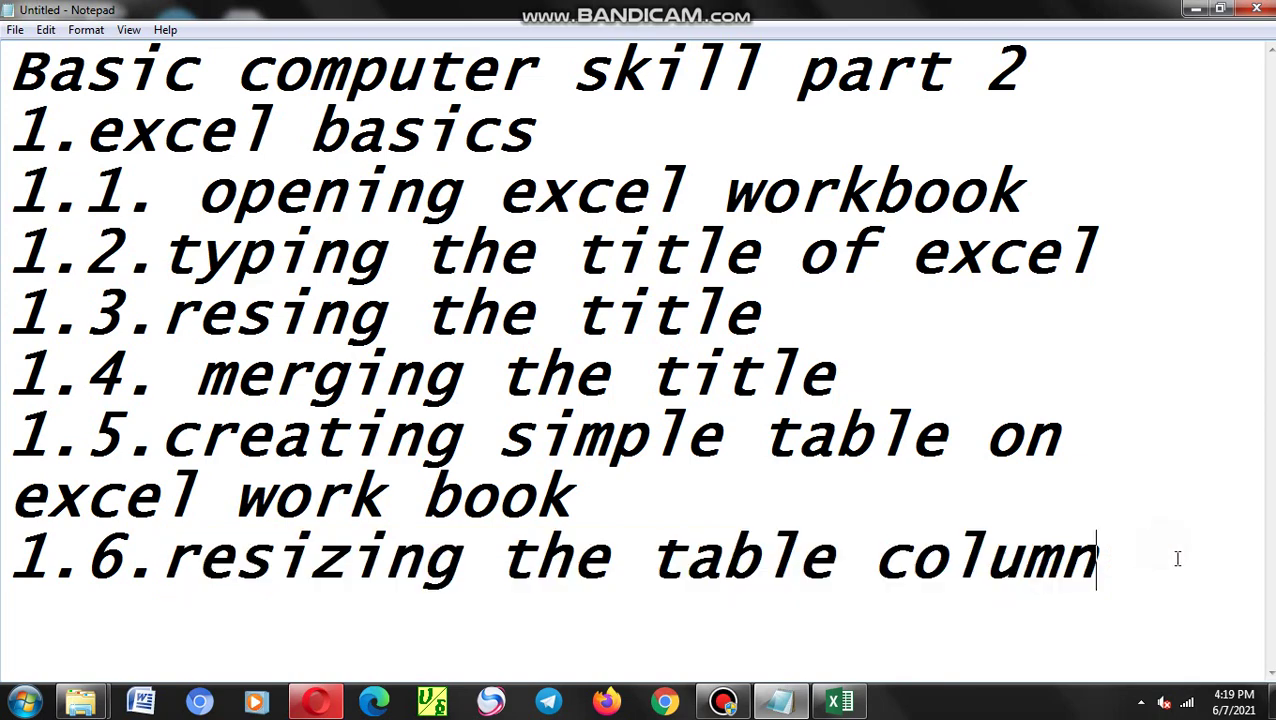
left_click(778, 700)
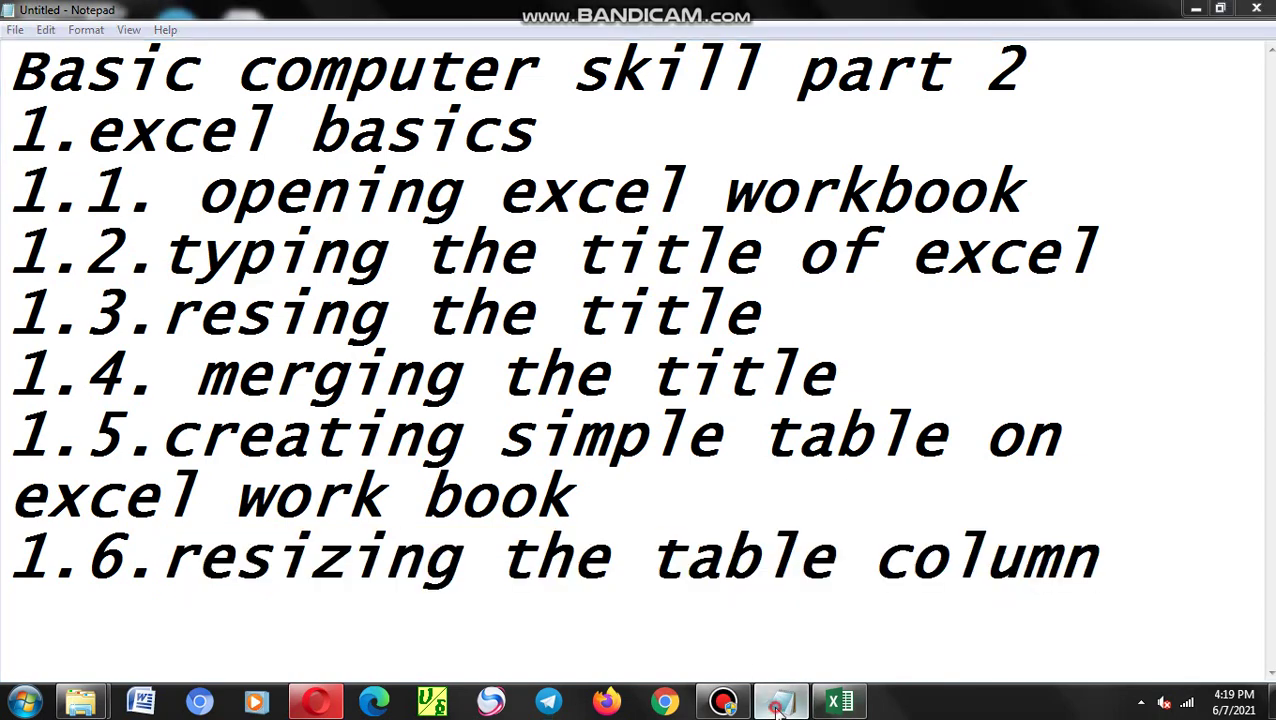
left_click(838, 700)
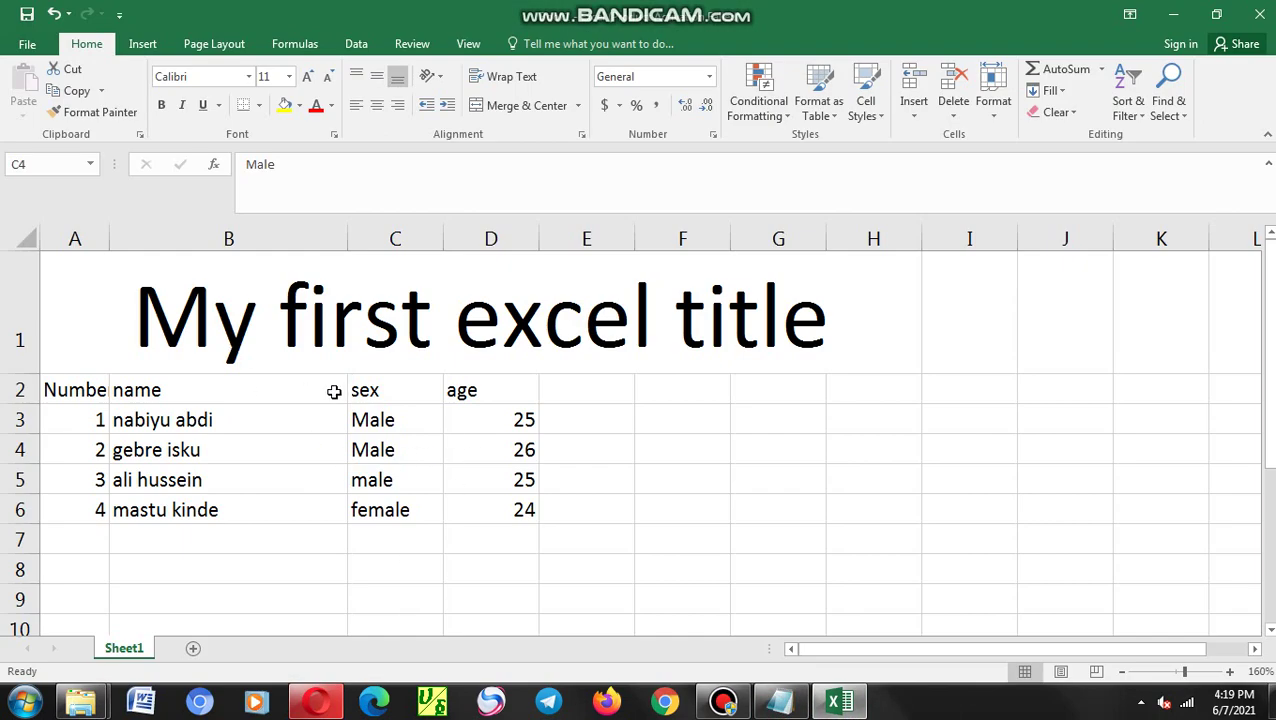
Narrow name column B slightly further, then switch to the Notepad outline
mouse_move(348, 238)
left_mouse_down()
mouse_move(253, 266)
mouse_move(306, 240)
left_mouse_up()
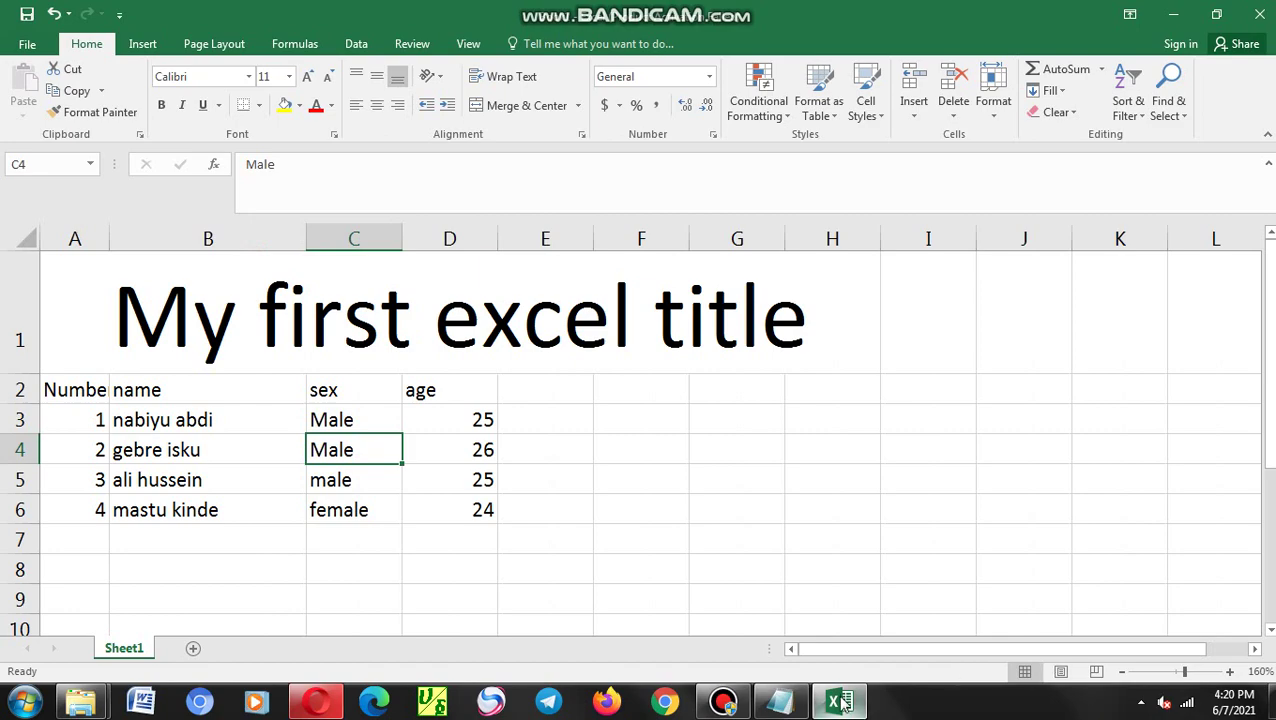
left_click(838, 701)
left_click(914, 581)
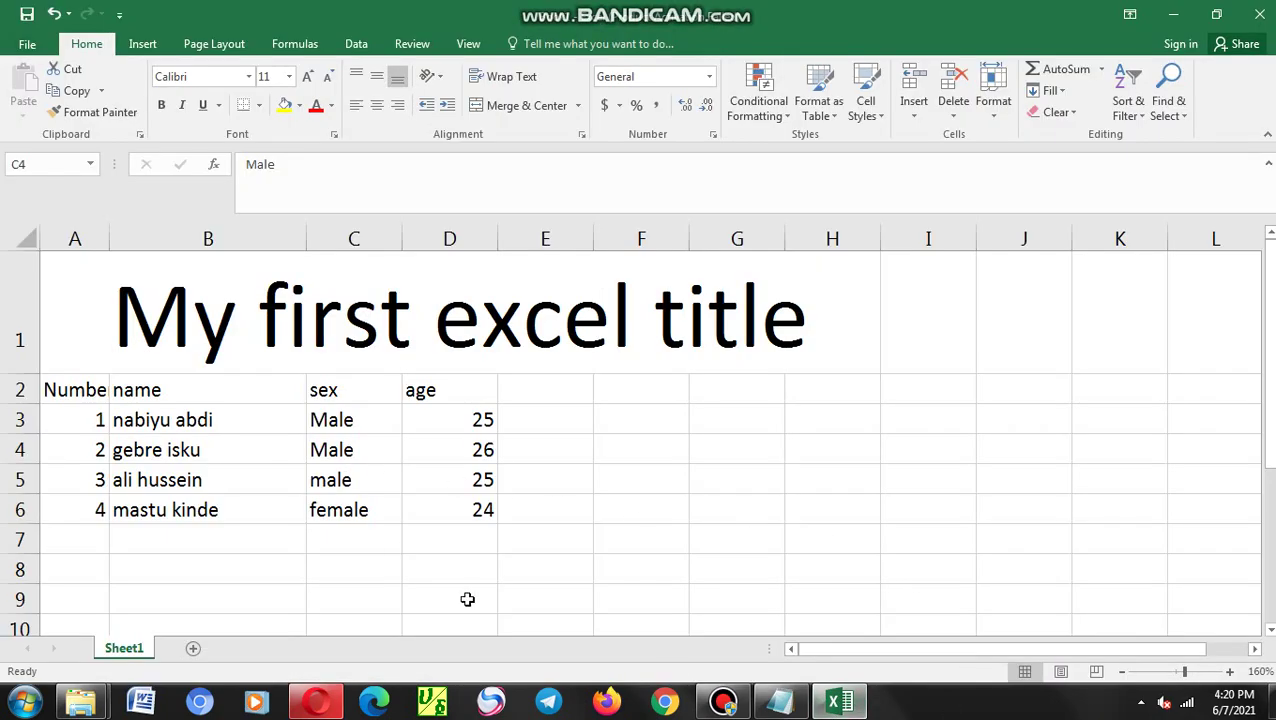
left_click(779, 701)
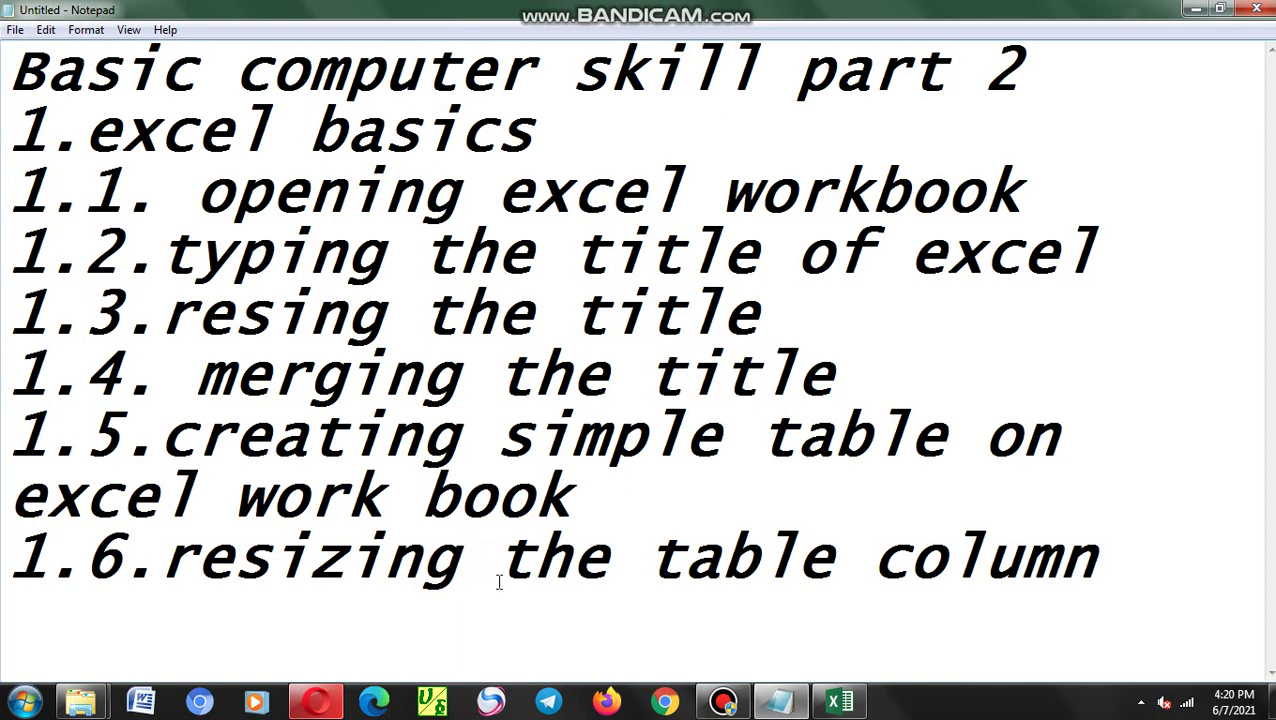
Append '/expanding' to the outline line and glance at cell B6 in Excel
type("/e")
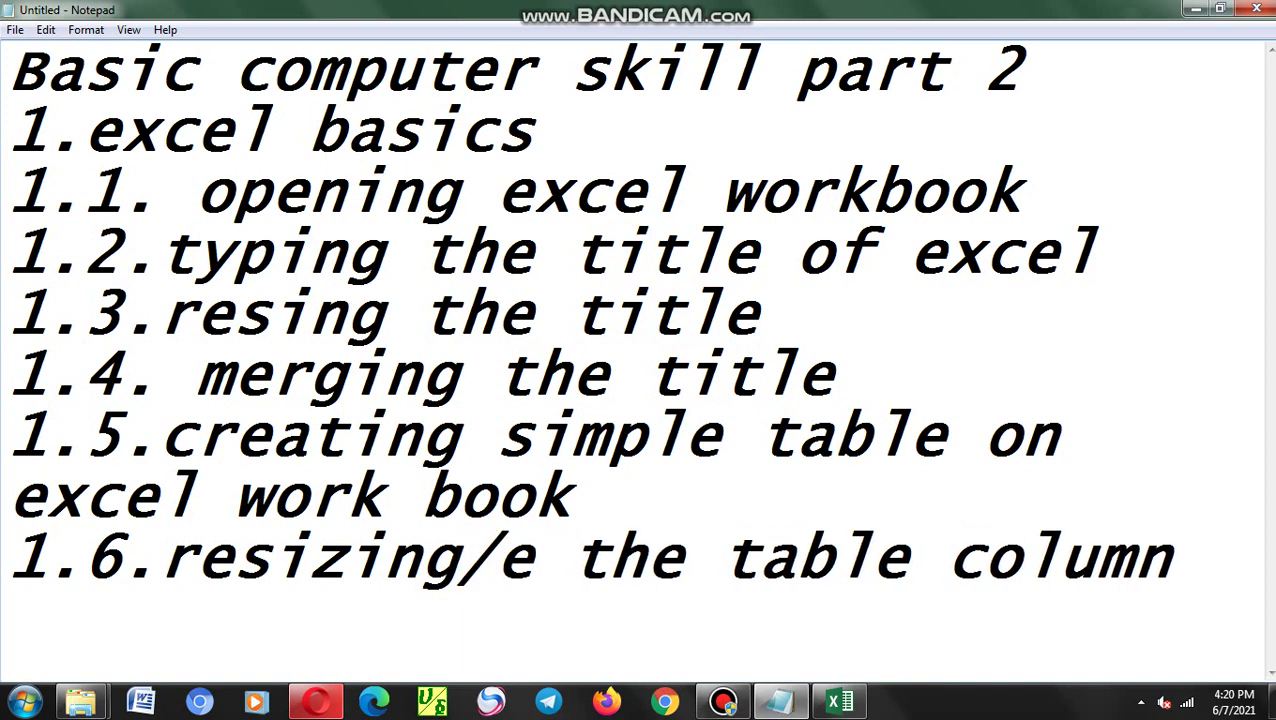
type("xpandin")
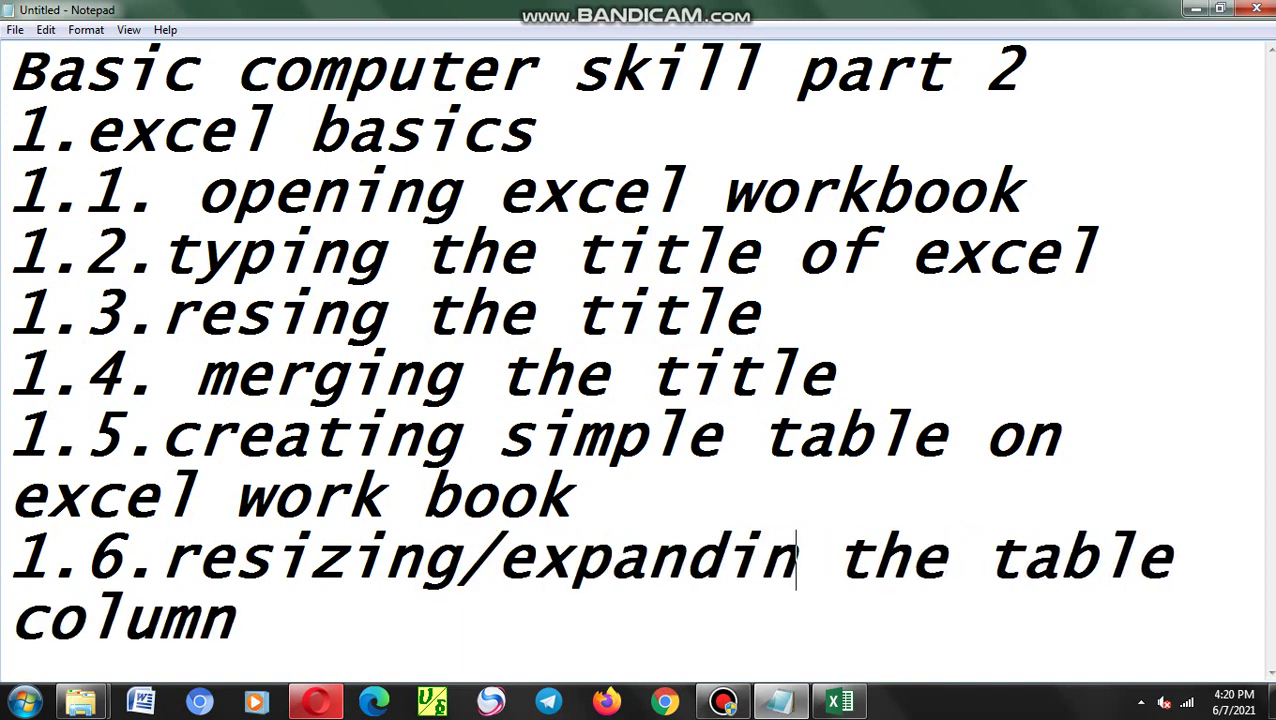
type("g")
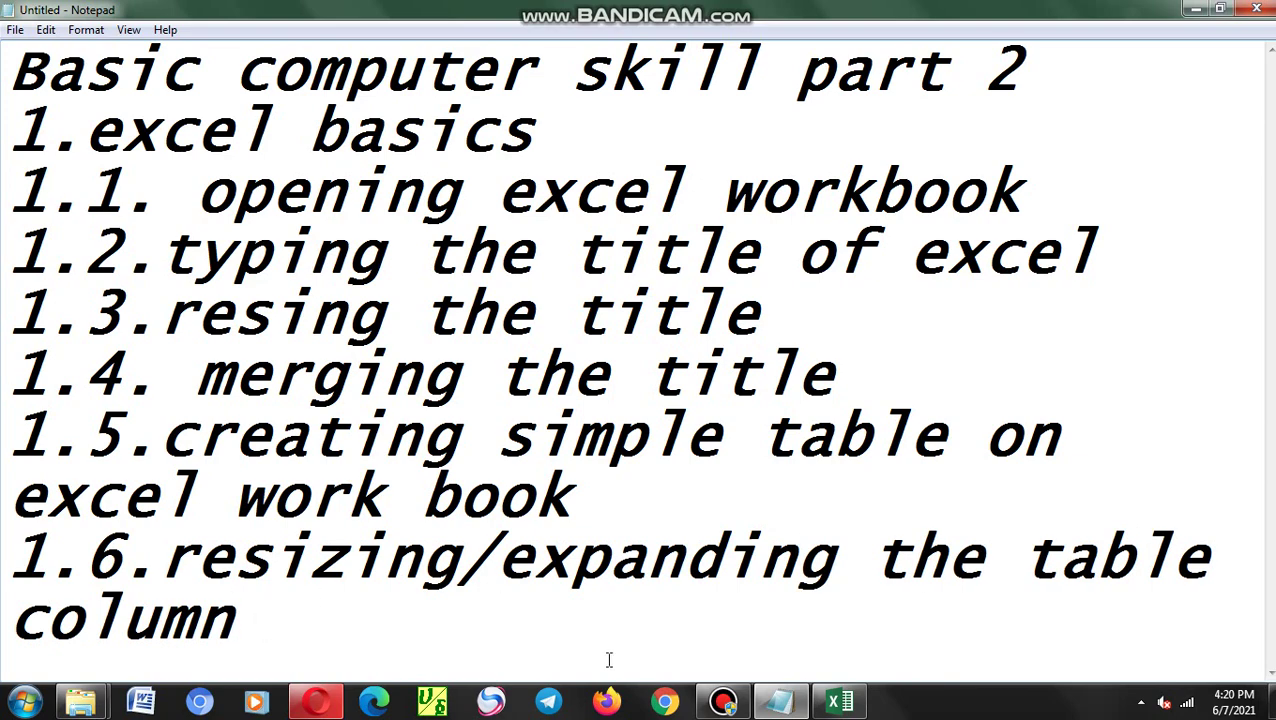
left_click(838, 701)
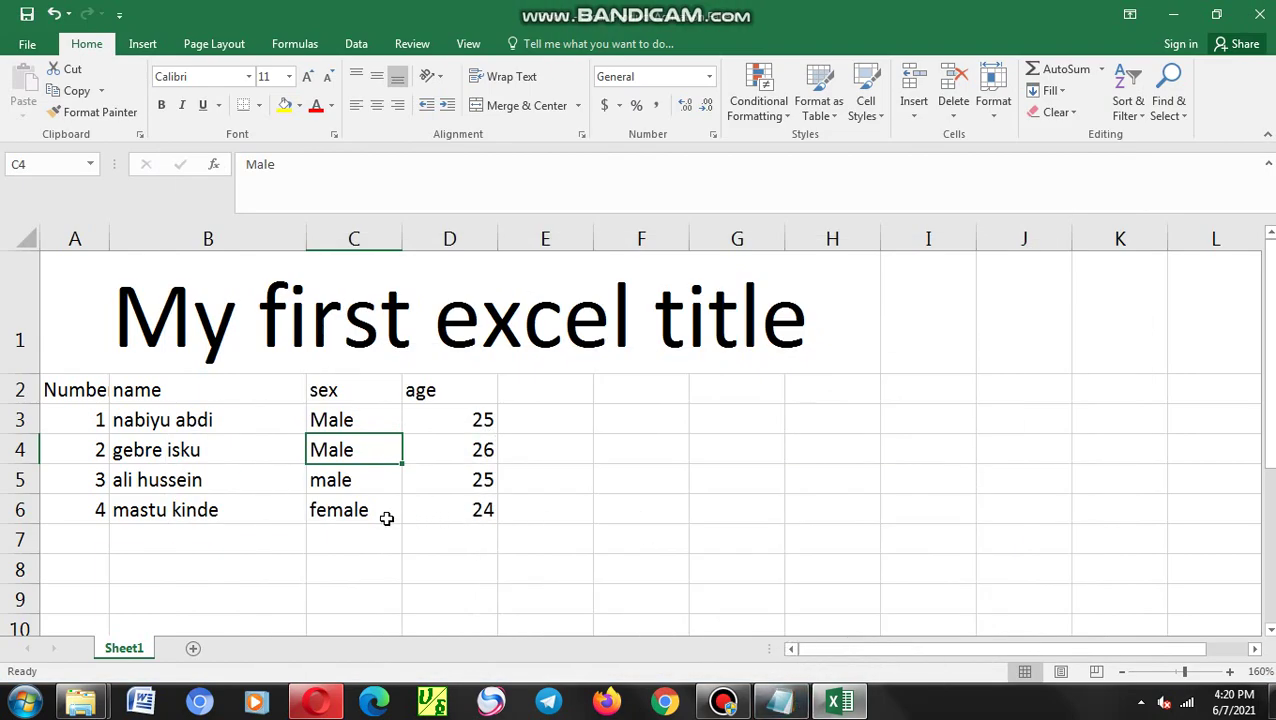
left_click(300, 518)
left_click(838, 701)
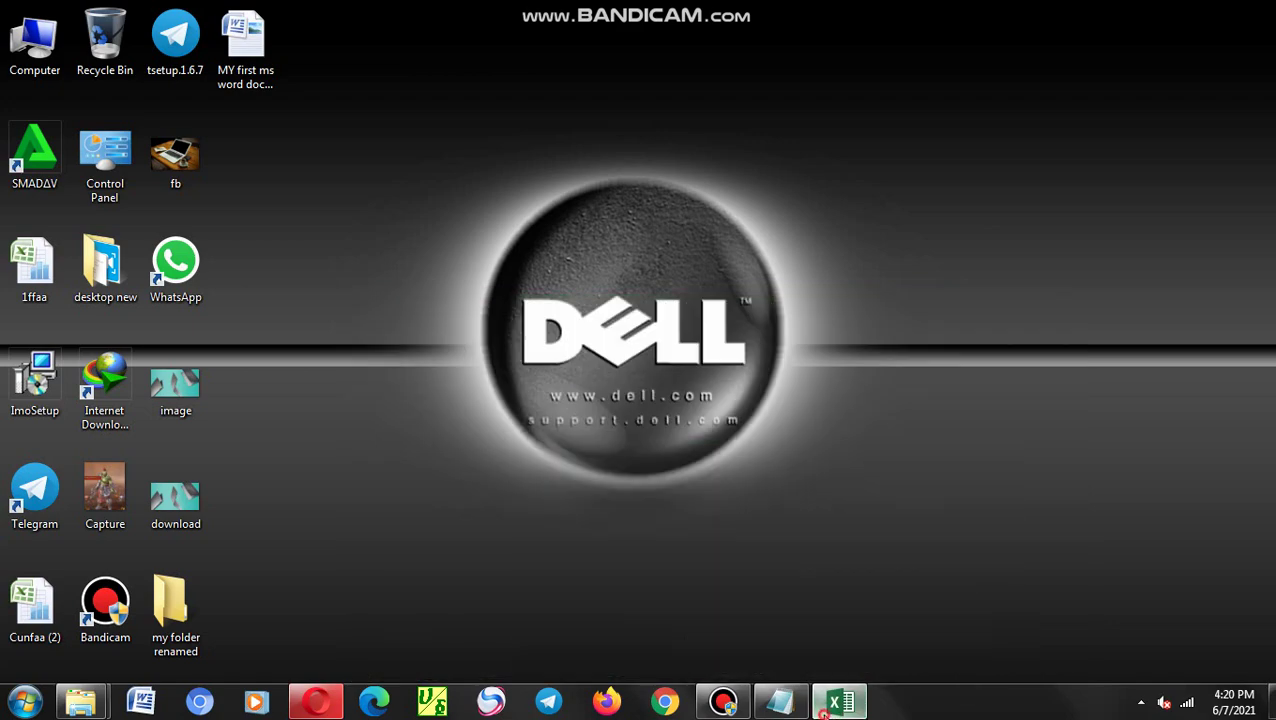
left_click(780, 701)
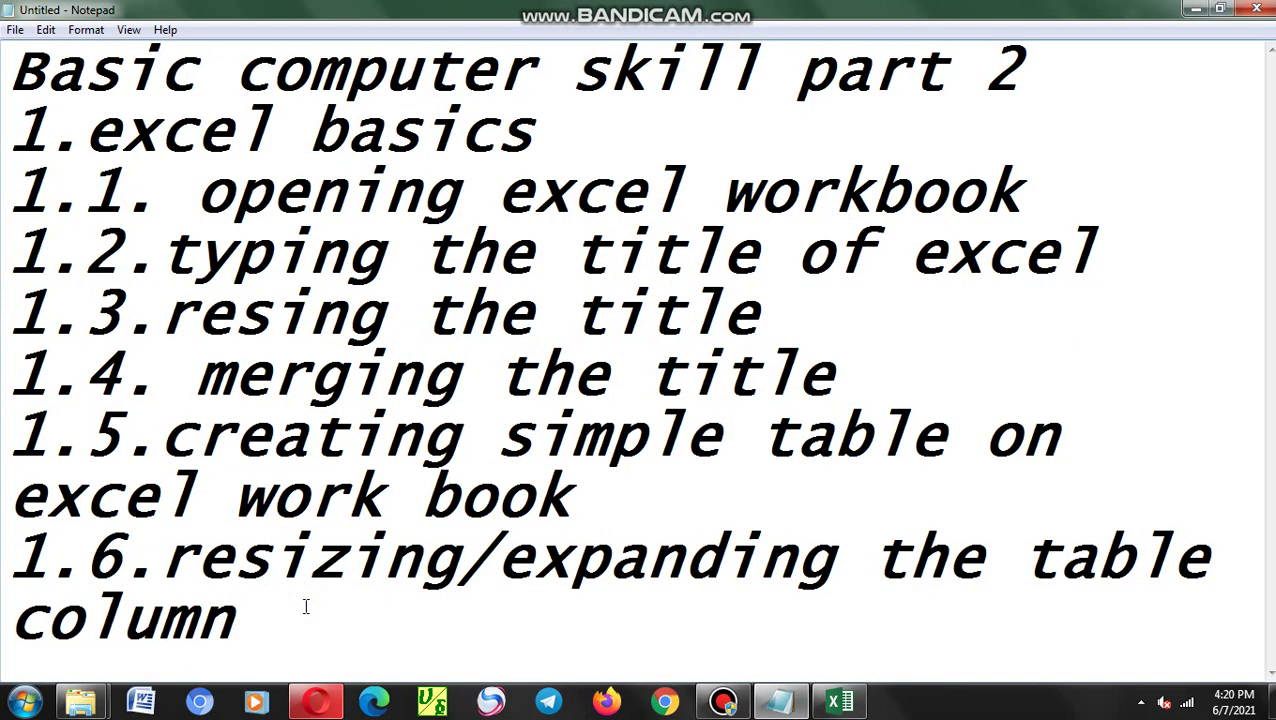
Add the outline line '1.8. adding the border to the table' and highlight it
key("Return")
type("1.8. ")
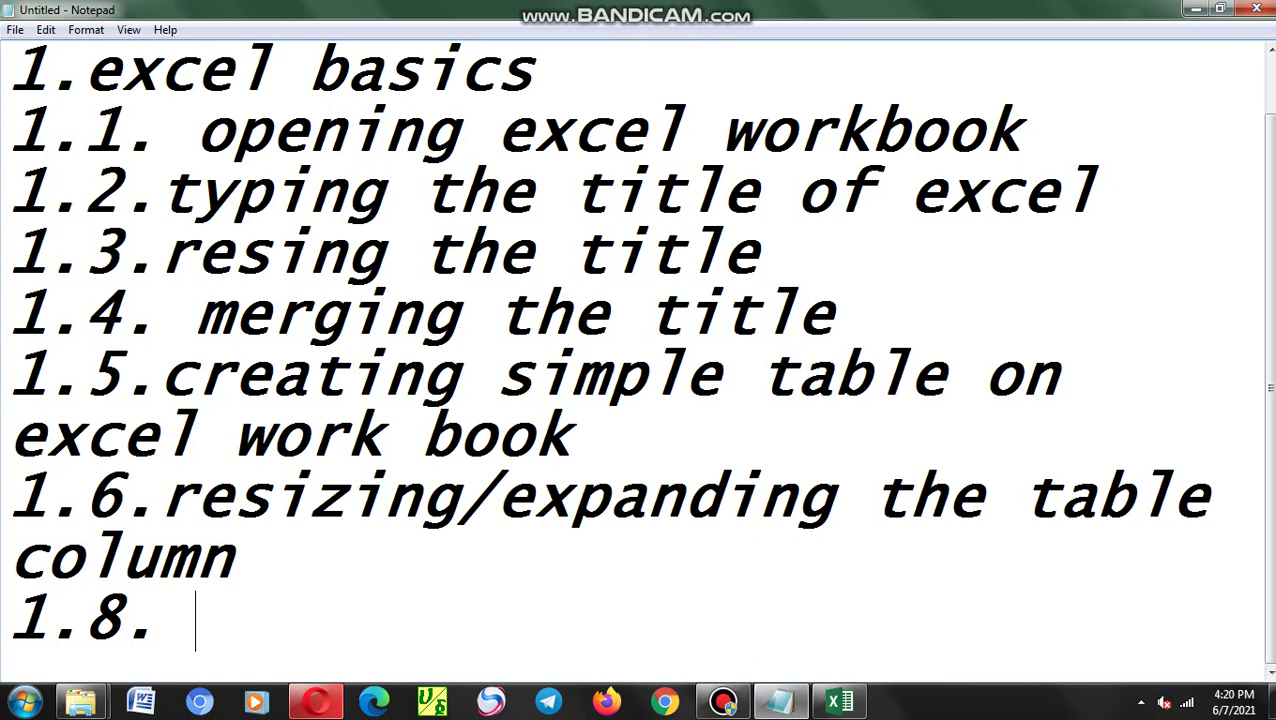
type("adding ")
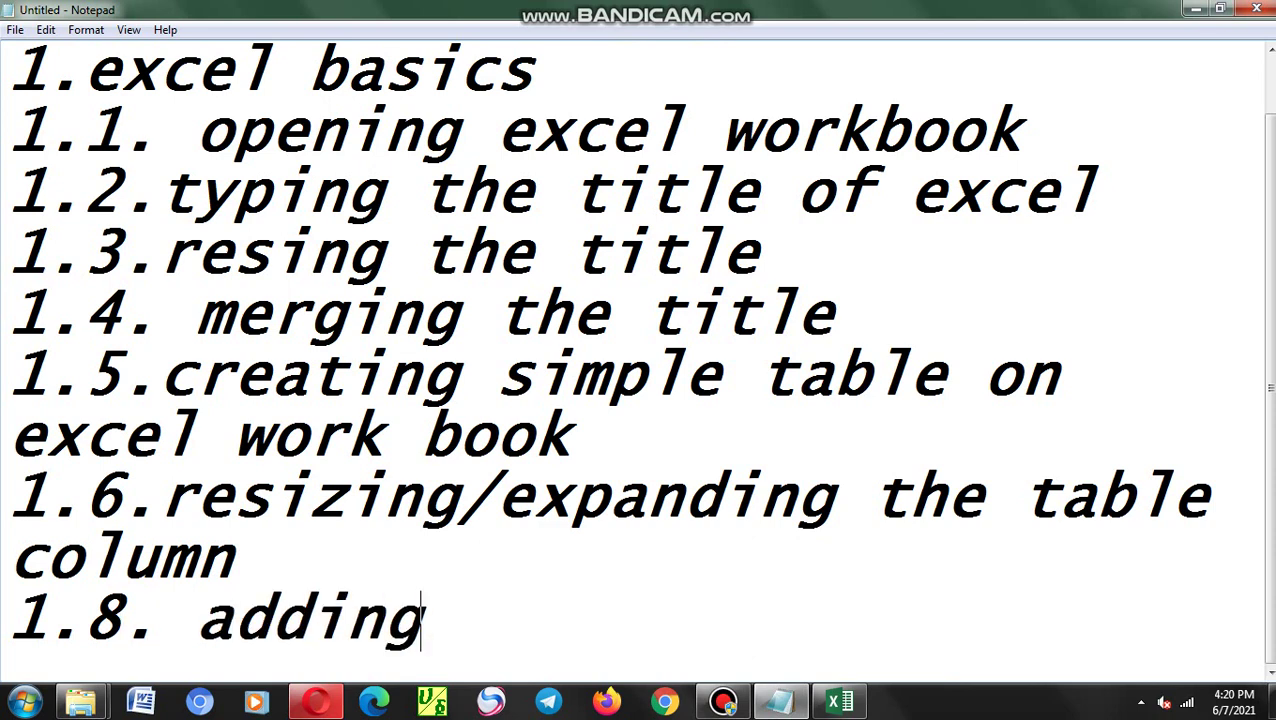
type("the b")
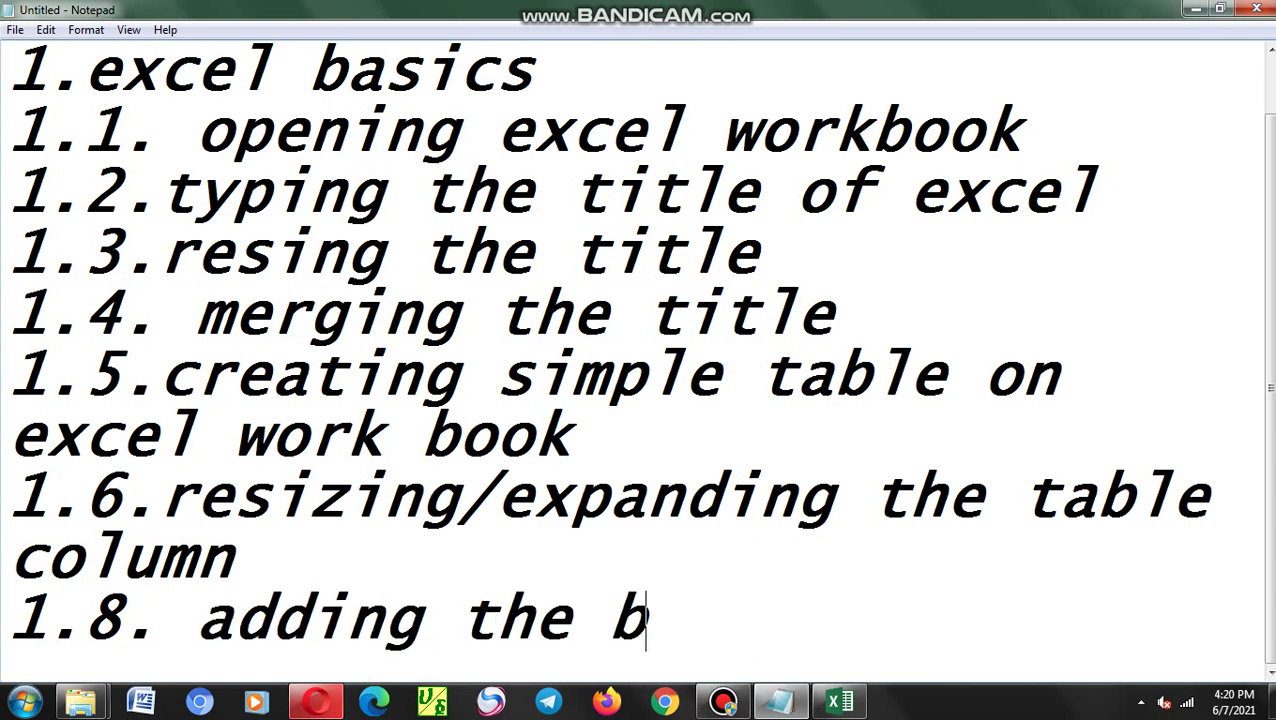
type("order t")
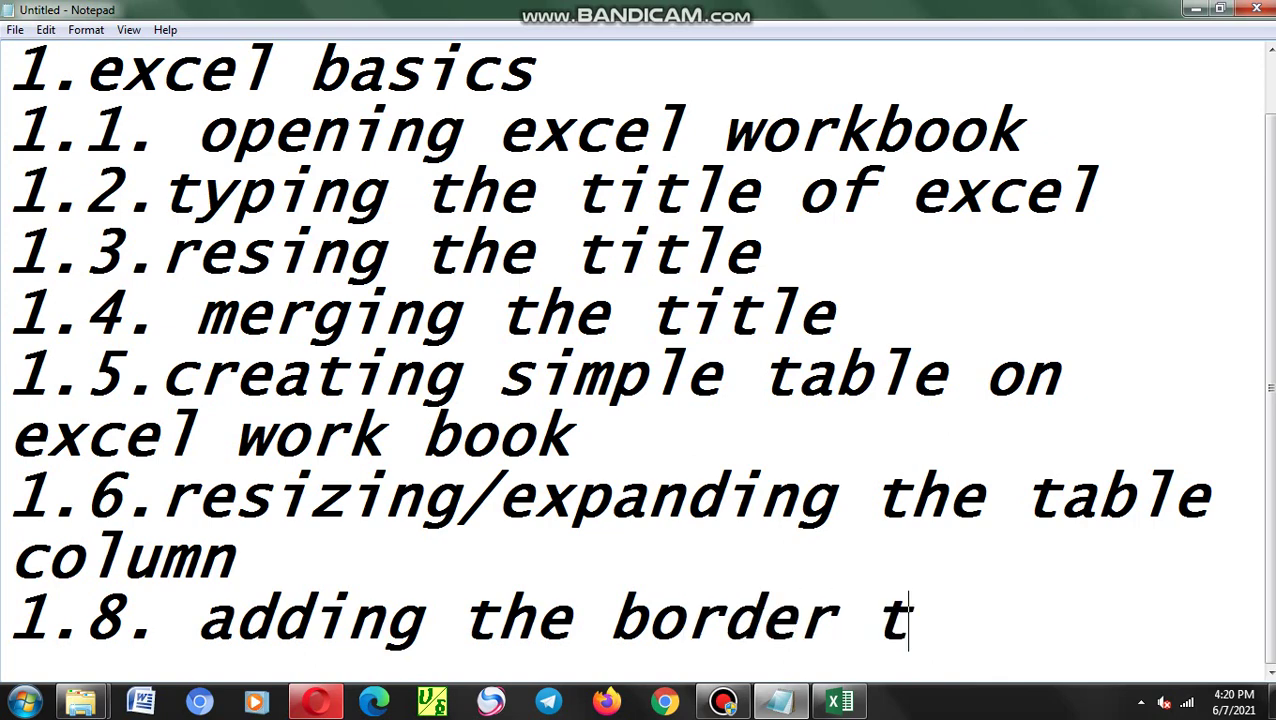
type("o the t")
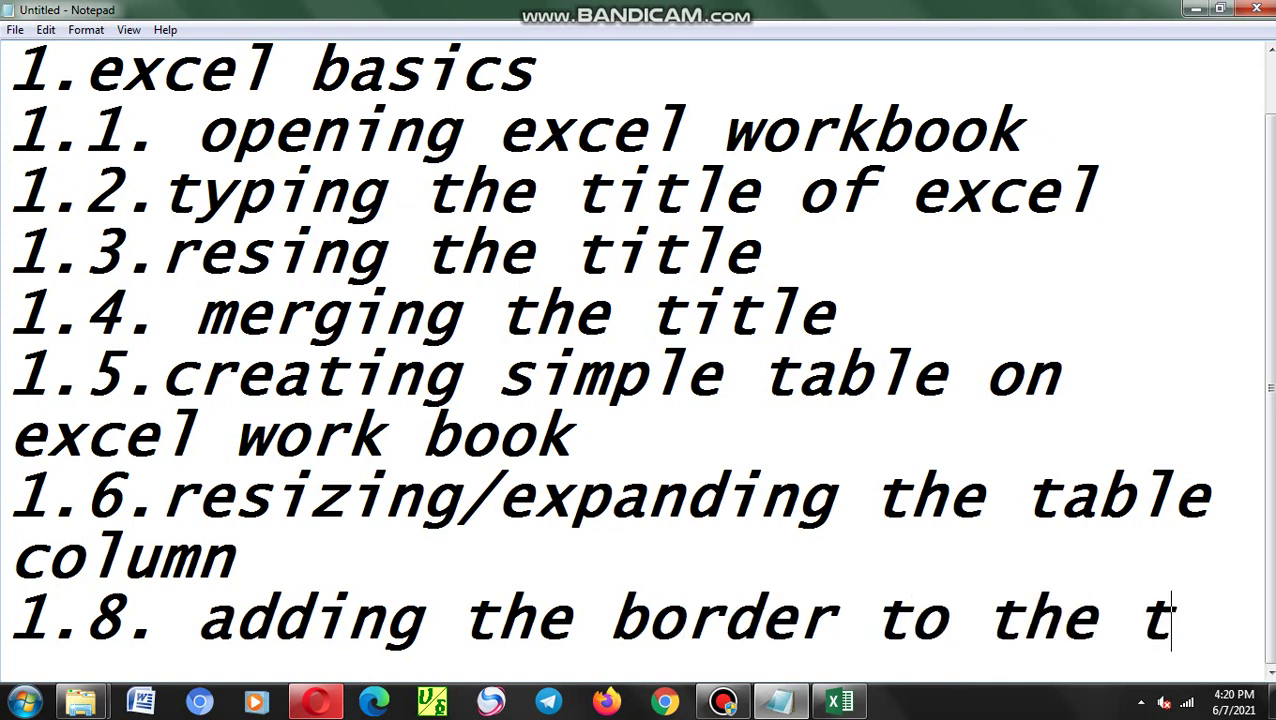
type("able")
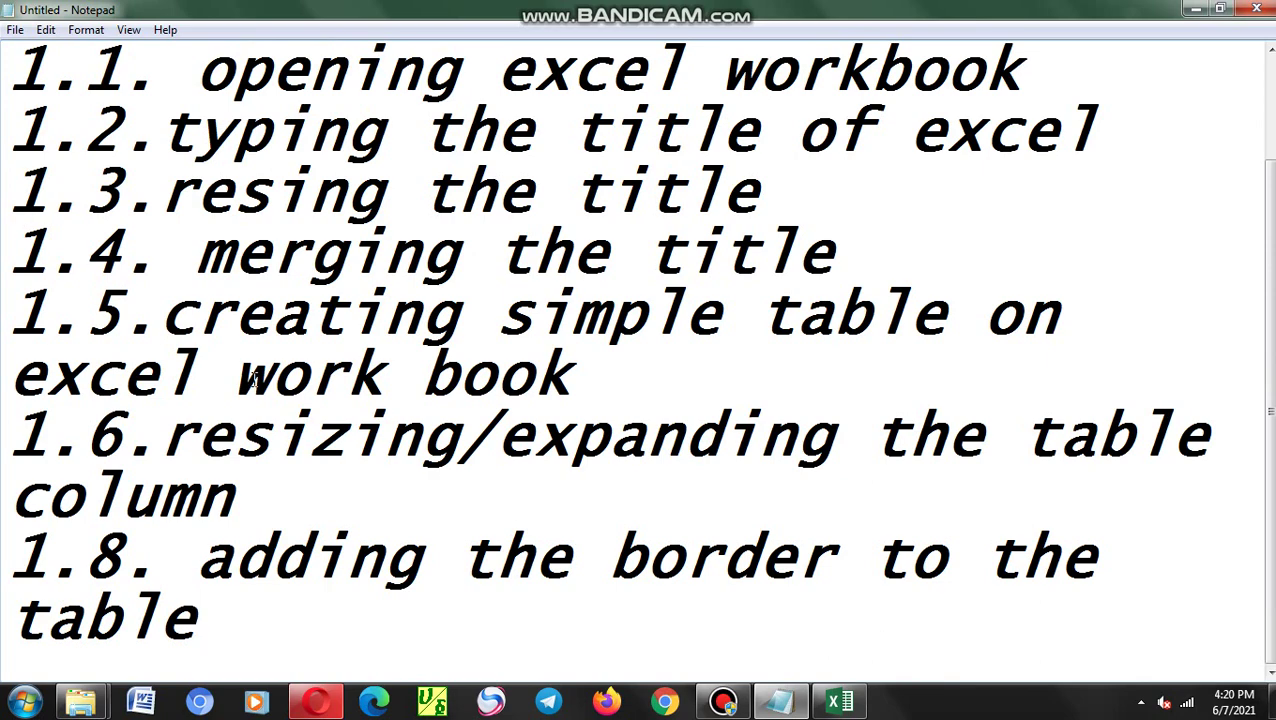
left_click(780, 701)
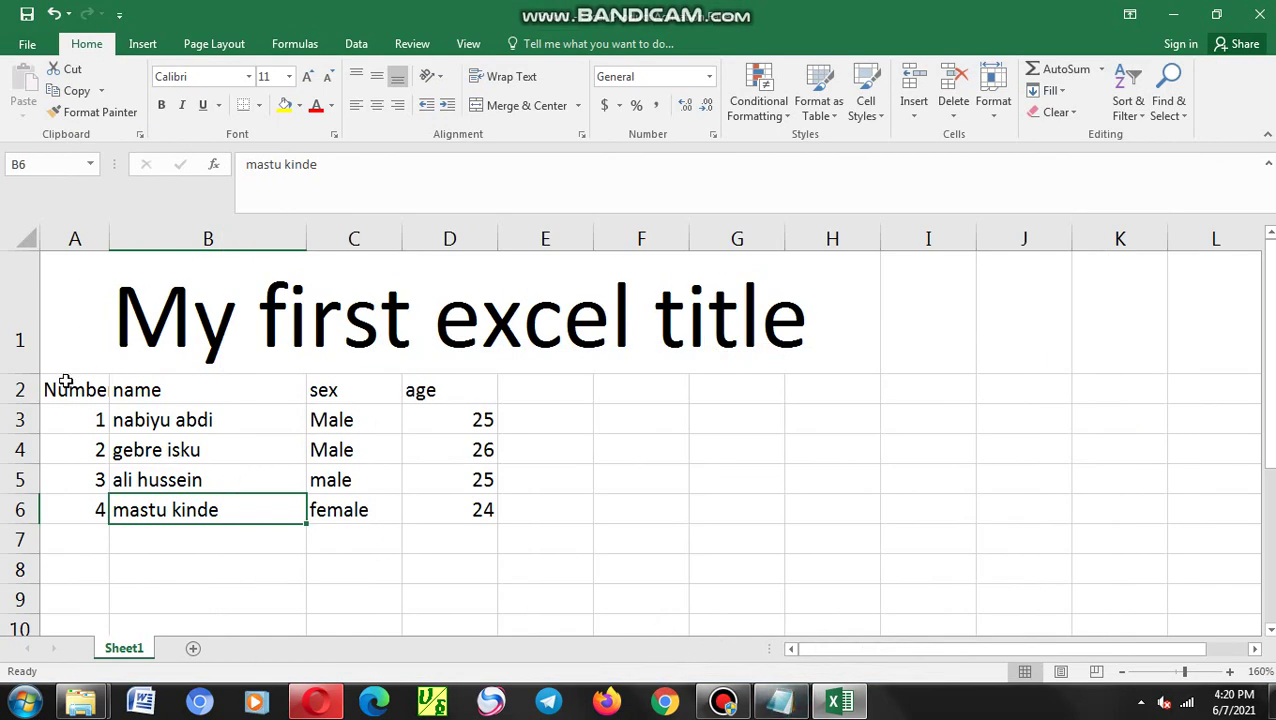
left_click(780, 701)
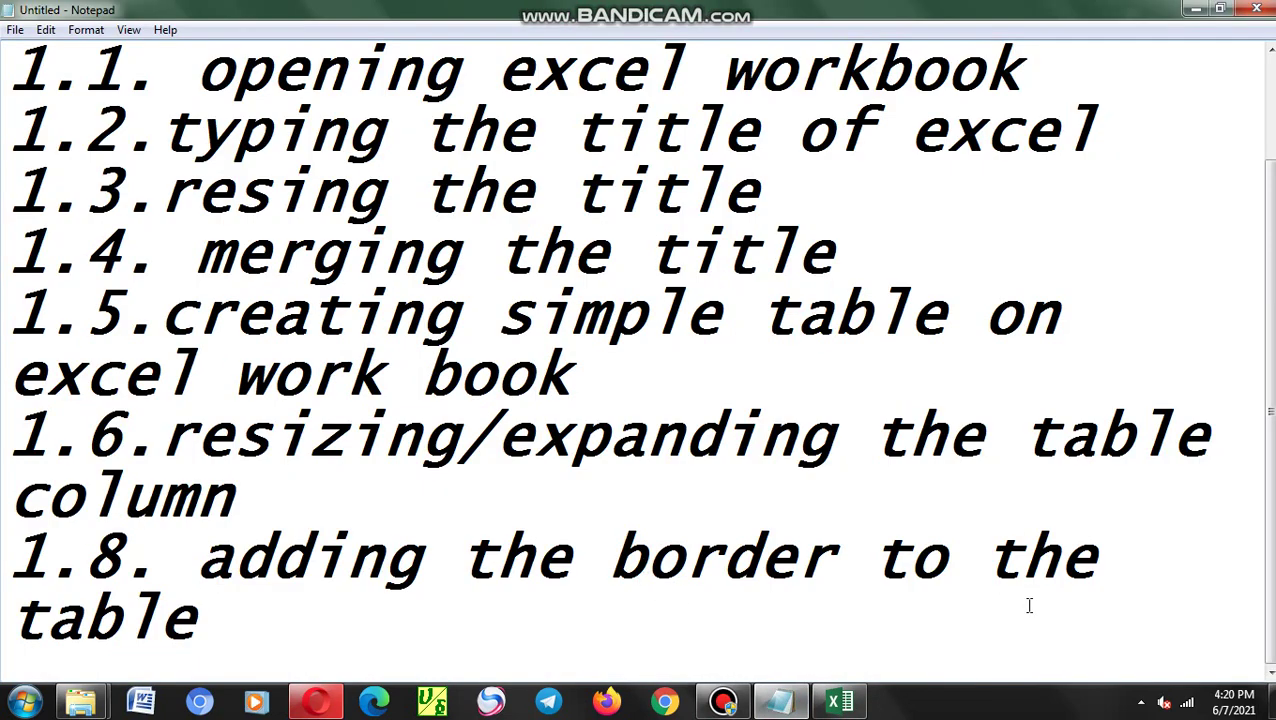
triple_click(240, 639)
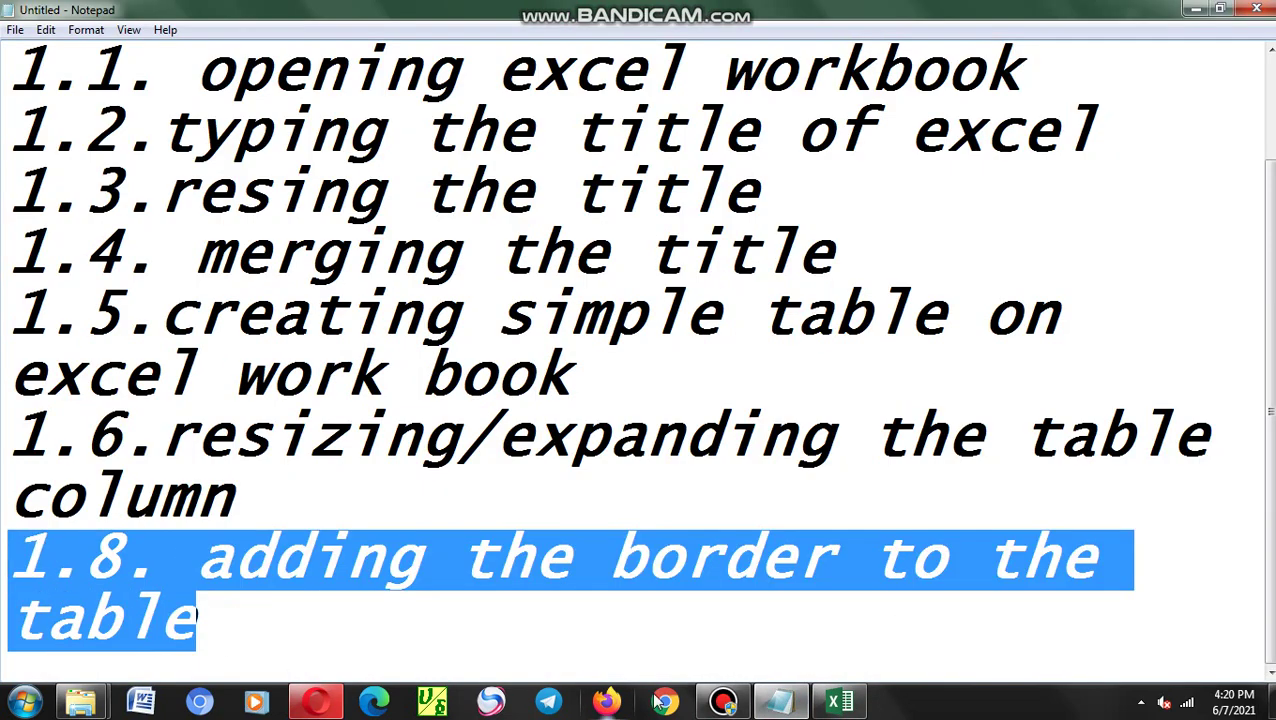
Apply All Borders to the table range A2:D6 and deselect to view them
left_click(840, 701)
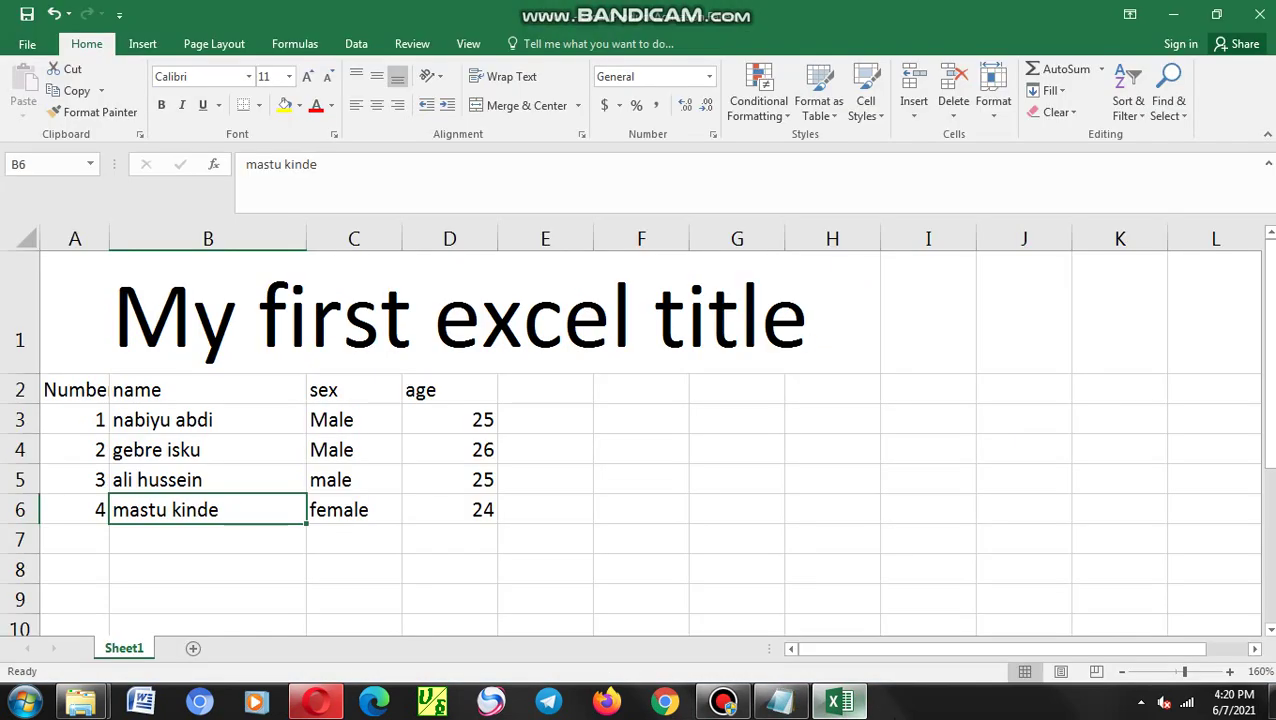
left_click_drag(73, 393, 468, 512)
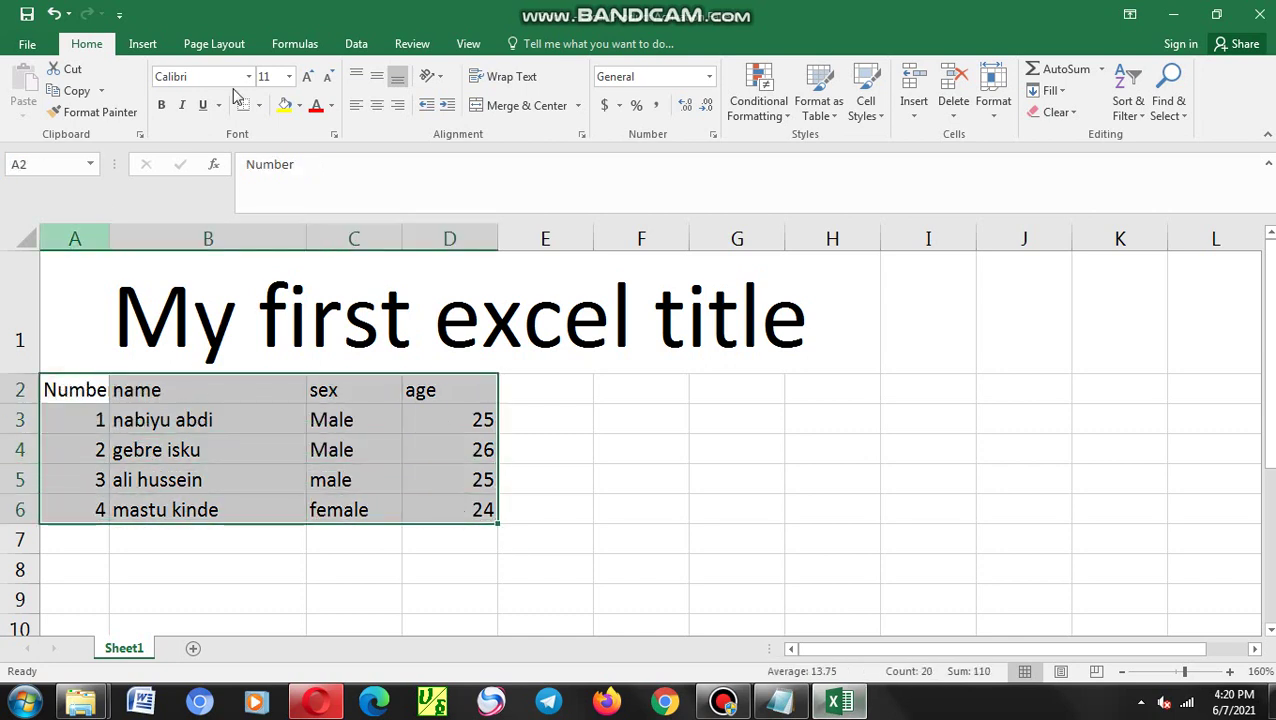
left_click(259, 106)
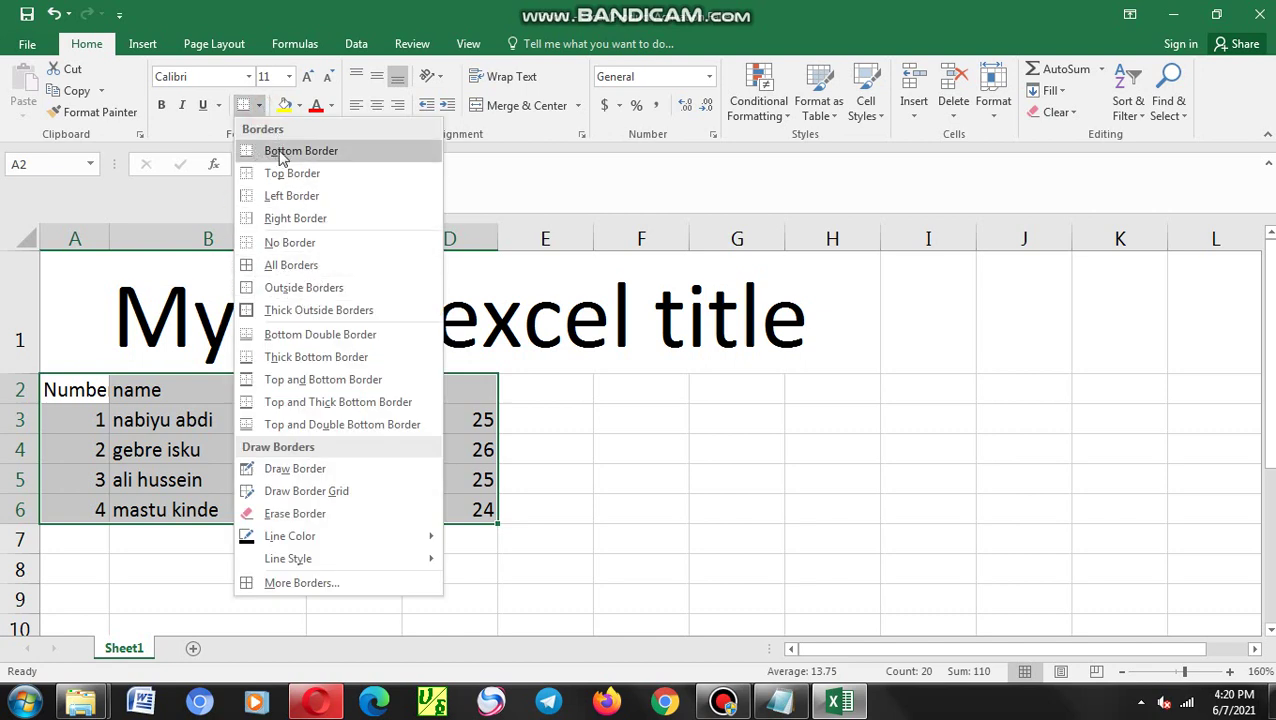
left_click(251, 268)
left_click(208, 396)
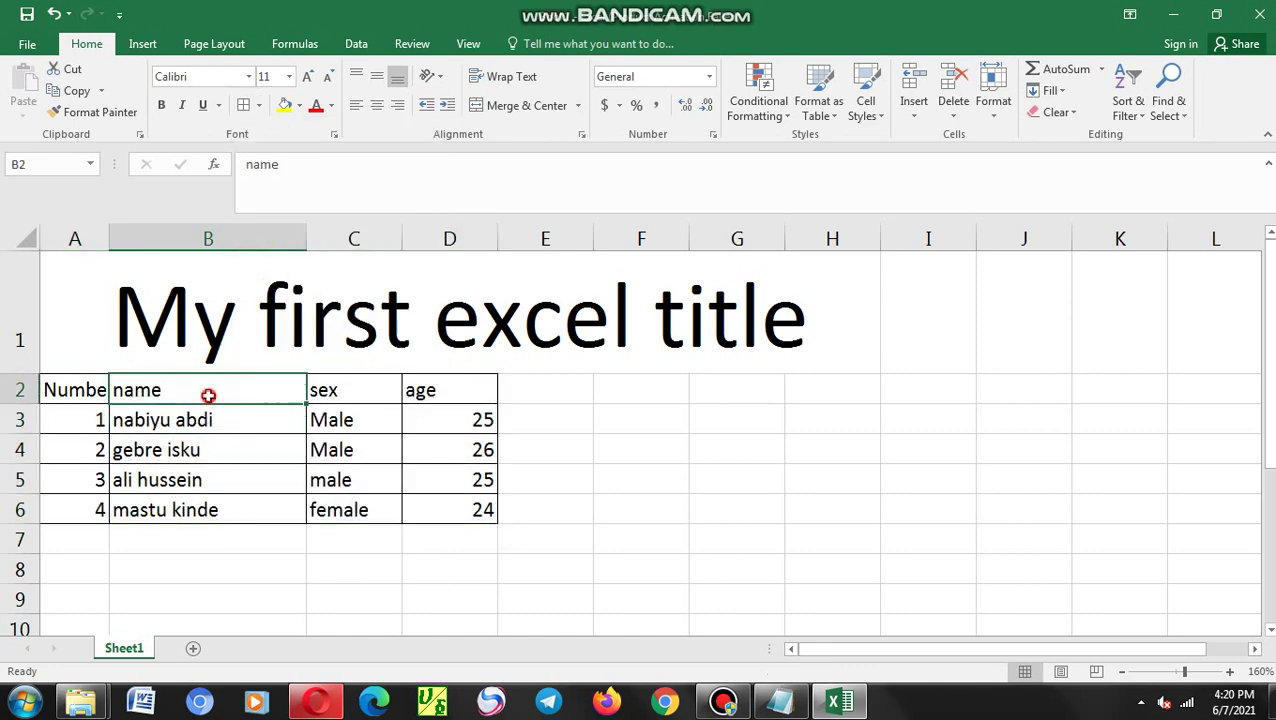
left_click(231, 469)
left_click(199, 414)
Append a new outline line '1.9.removing border from table' below the border item
left_click(838, 700)
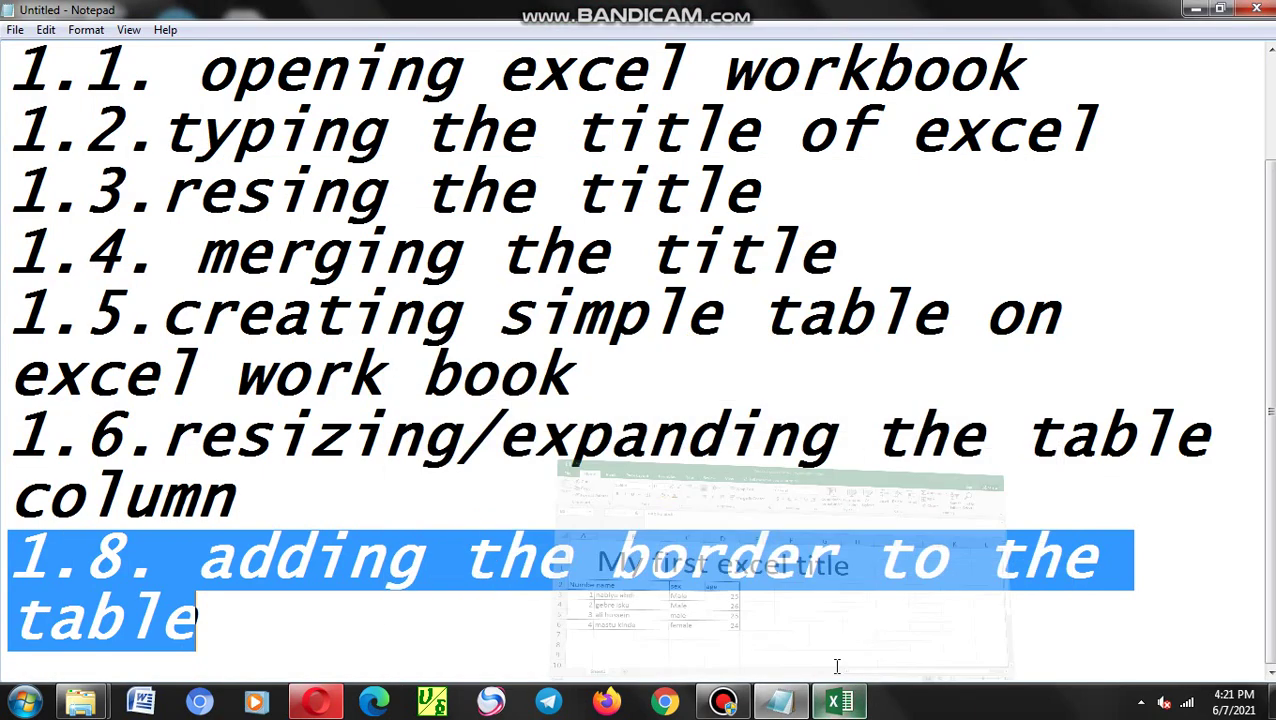
left_click(232, 628)
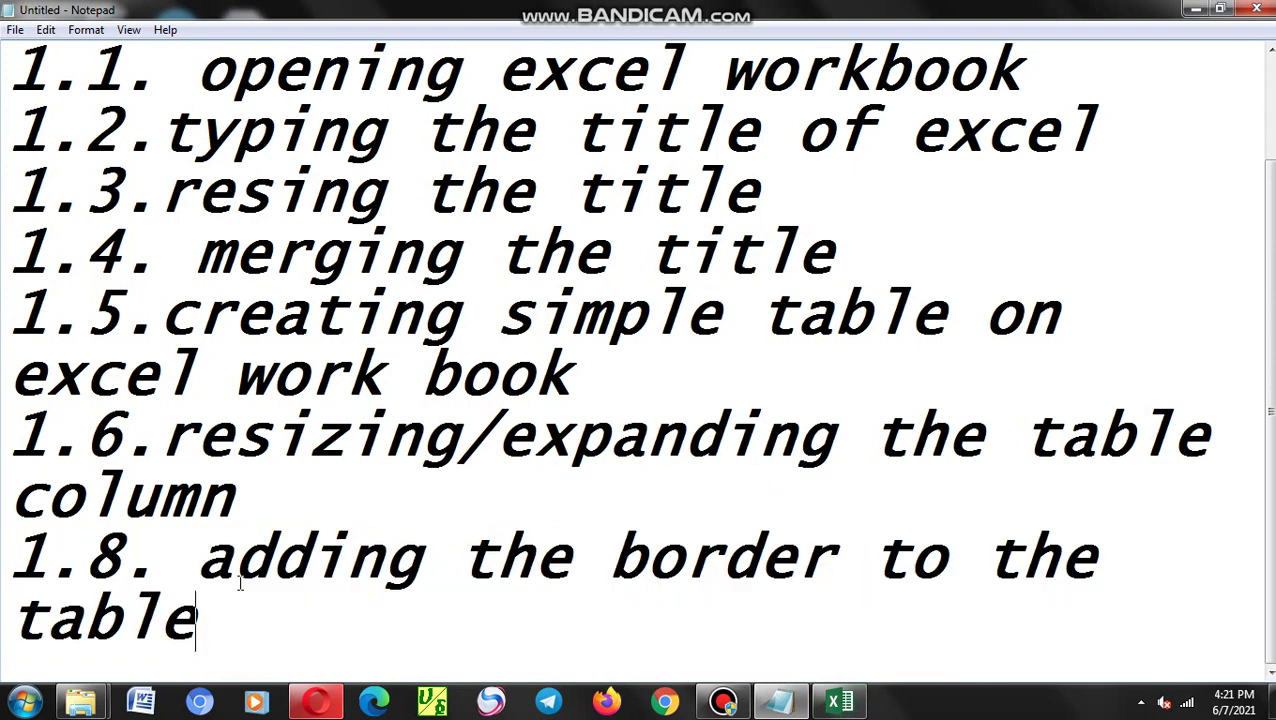
key("Return")
type("1.9.")
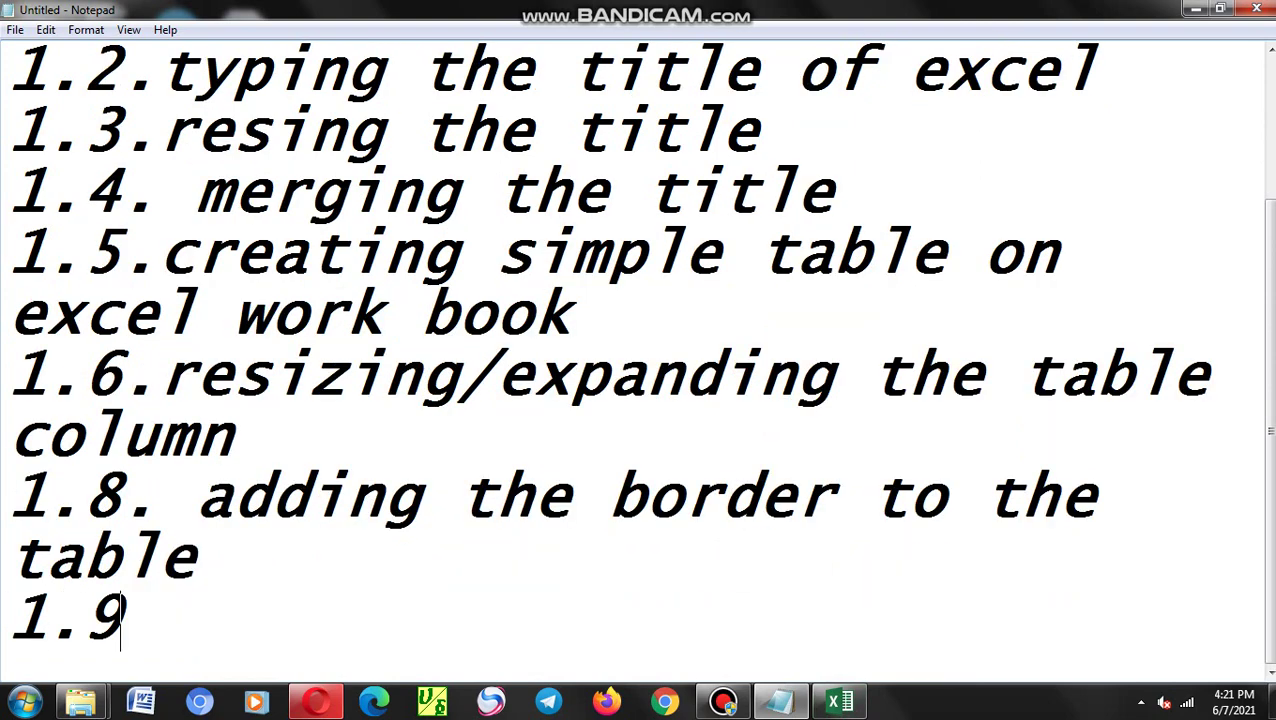
type("rem")
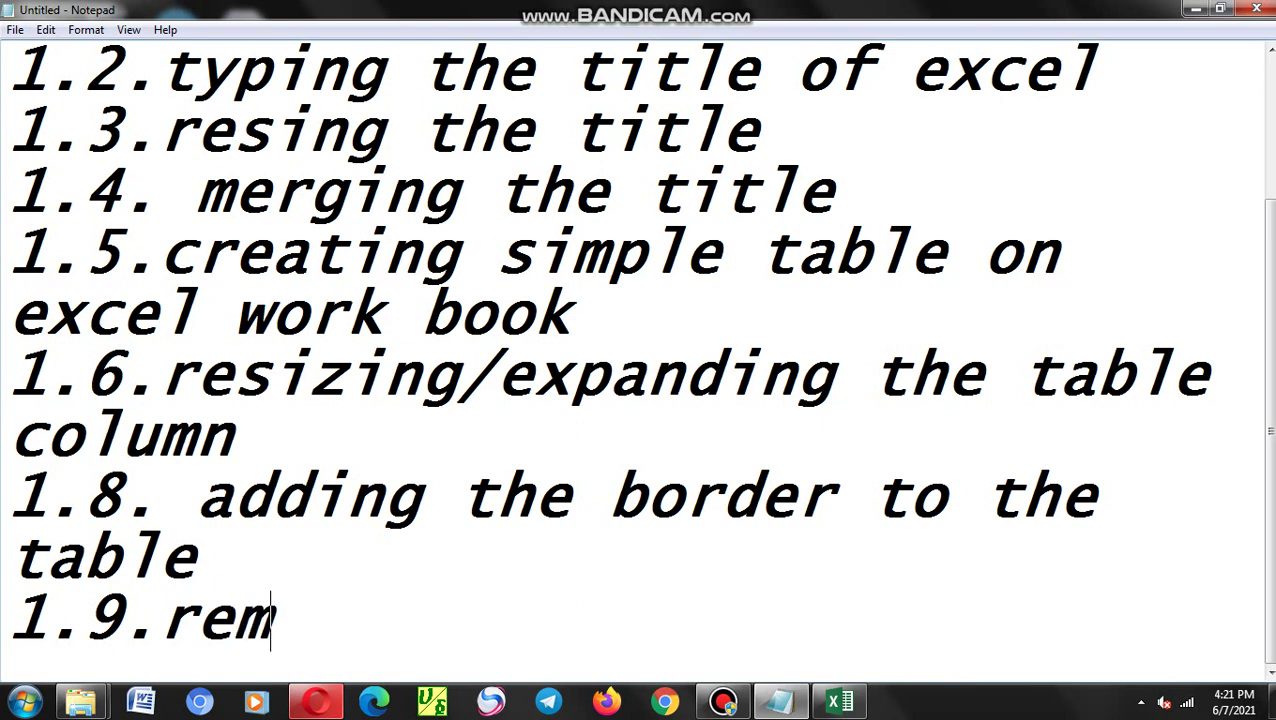
type("ovin")
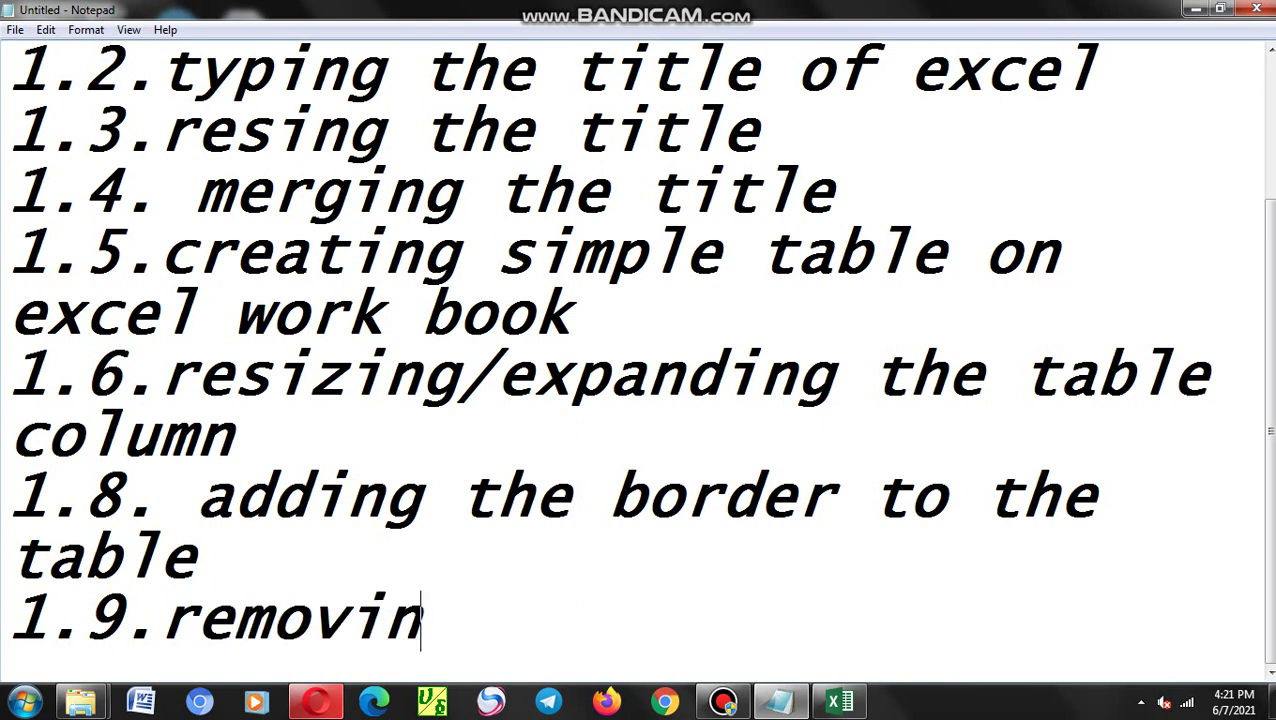
type("g bor")
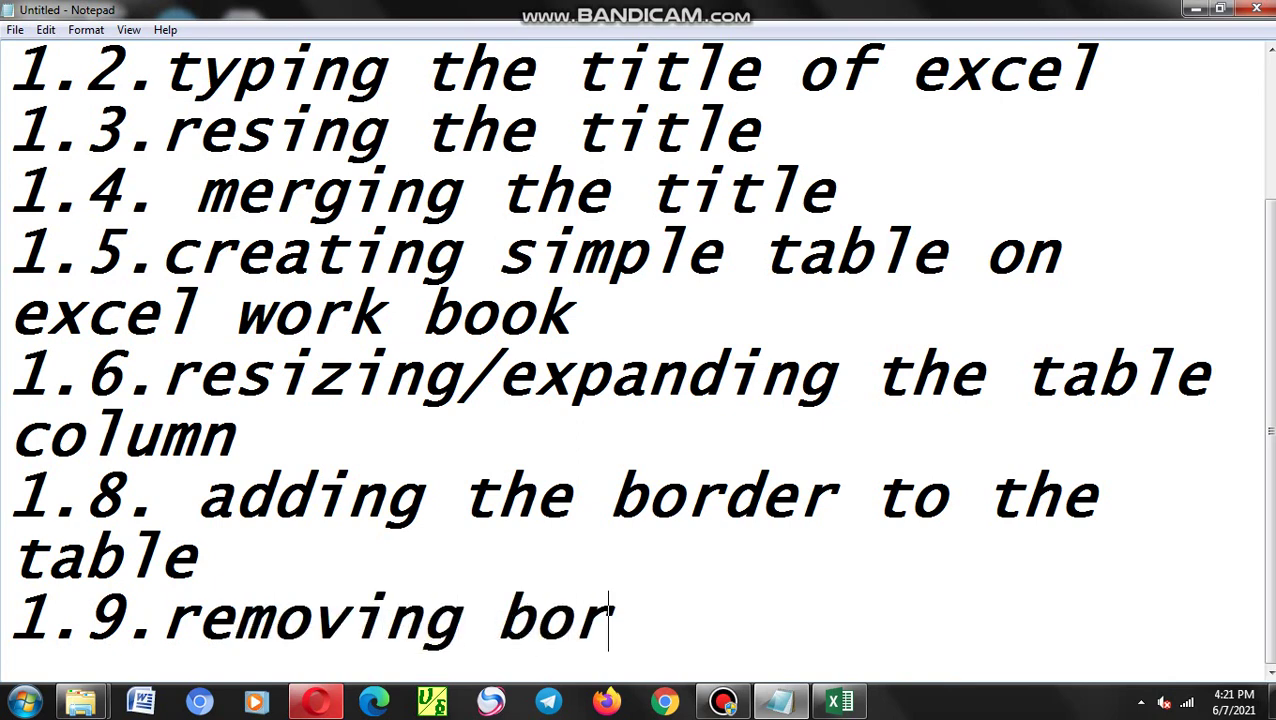
type("der from ")
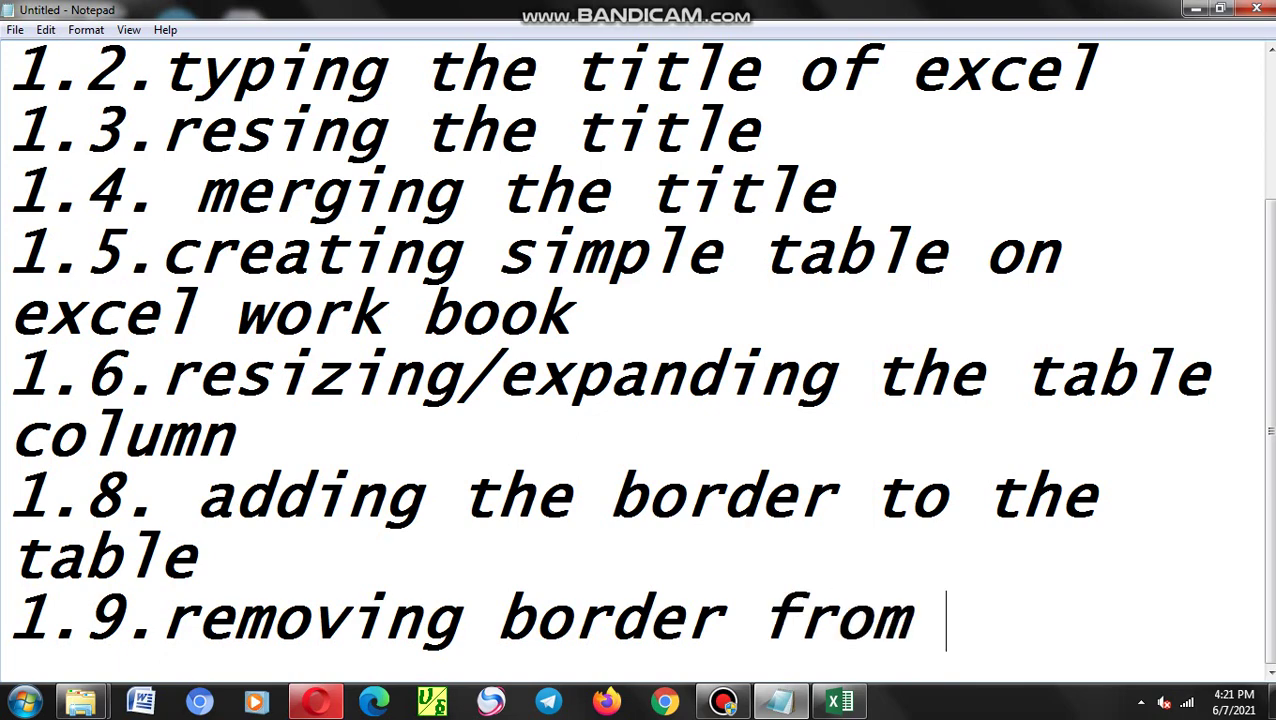
type("table")
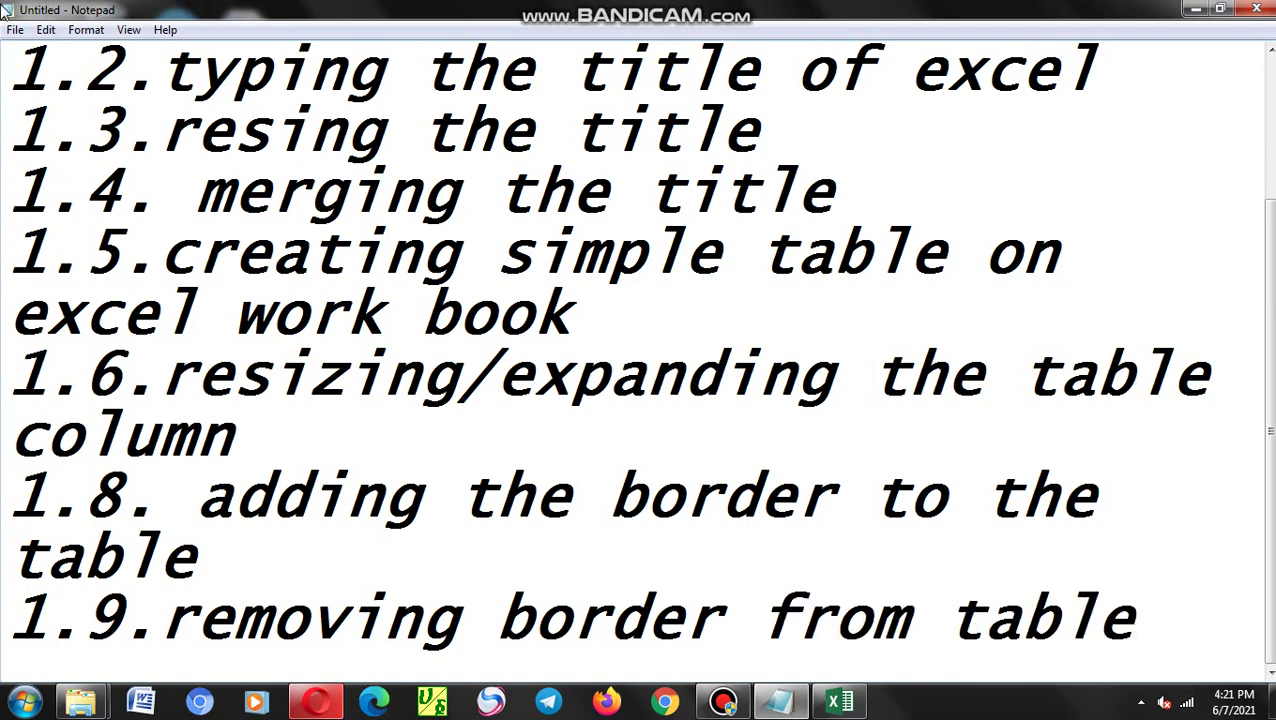
Select the bordered table A2:D6 and apply No Border
left_click(836, 700)
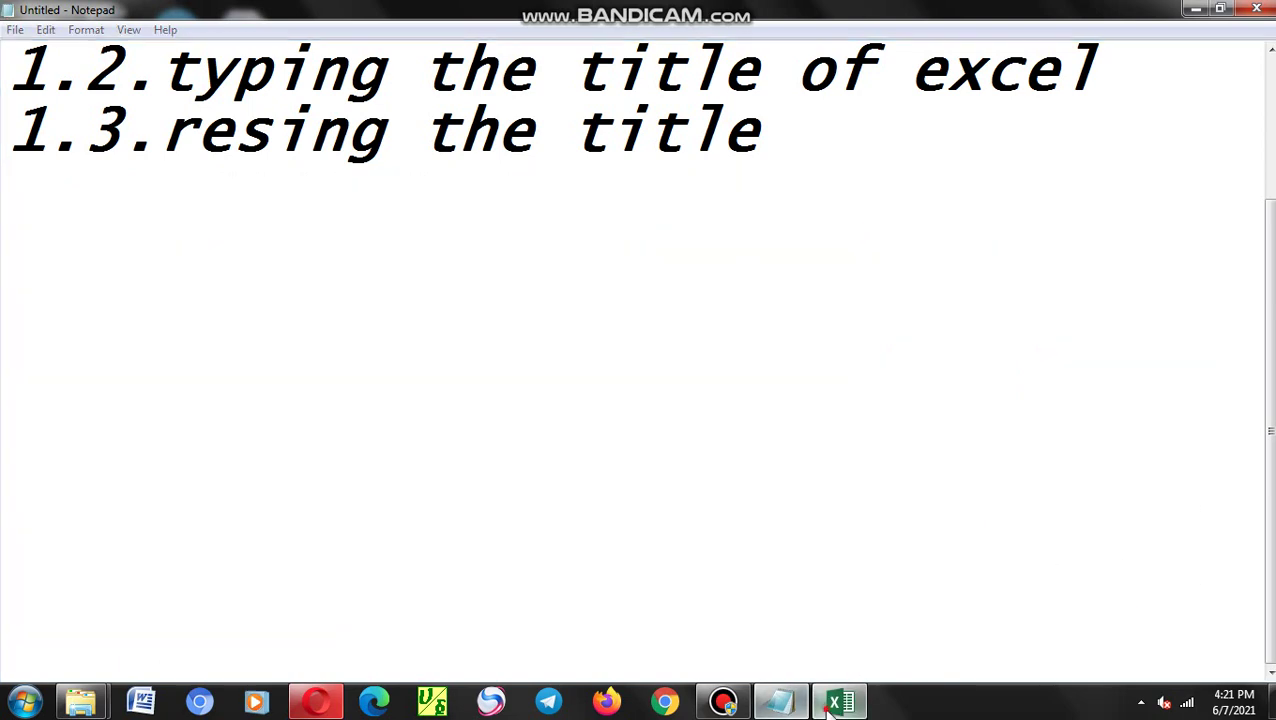
left_click_drag(84, 388, 413, 507)
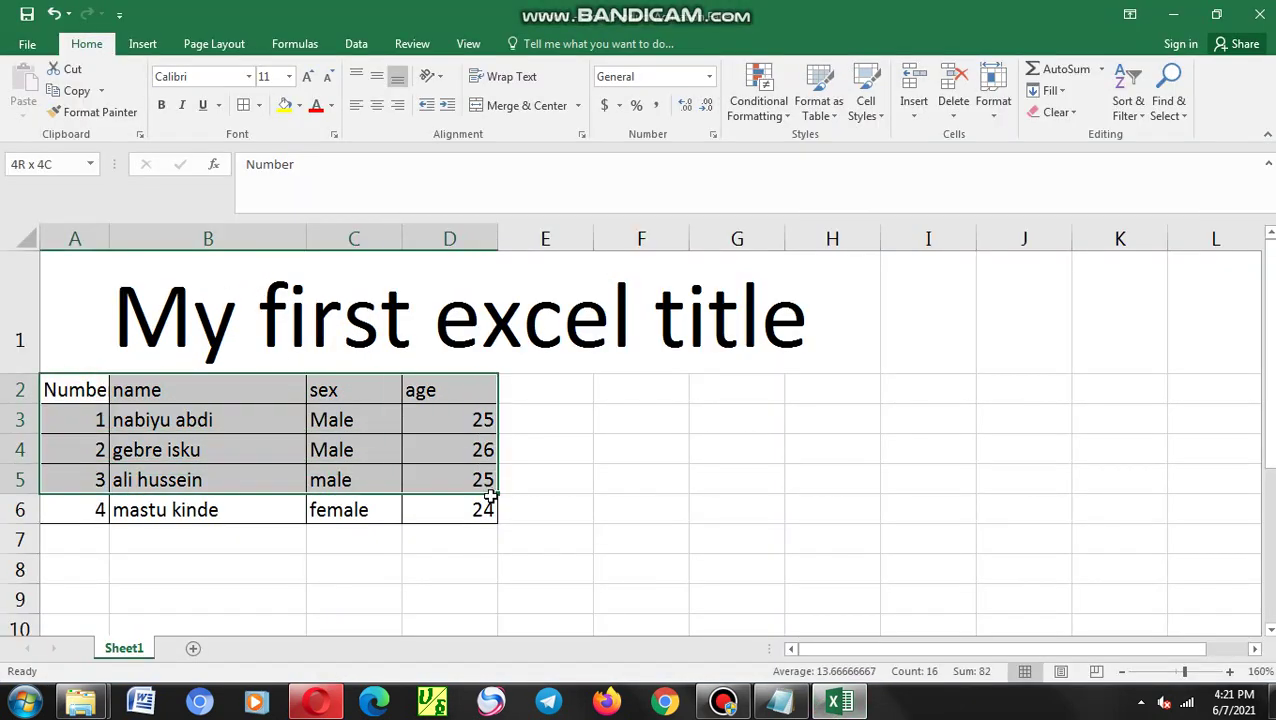
left_click(307, 505)
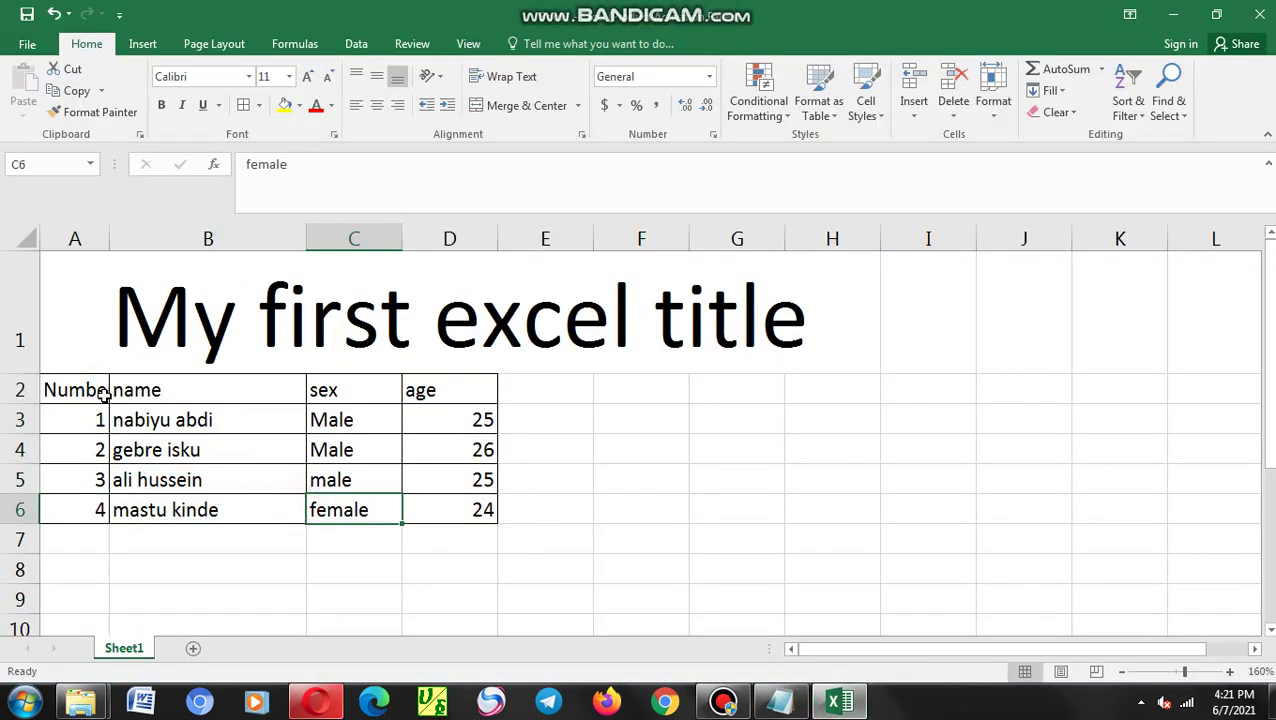
mouse_move(75, 390)
left_mouse_down()
mouse_move(365, 441)
mouse_move(478, 512)
left_mouse_up()
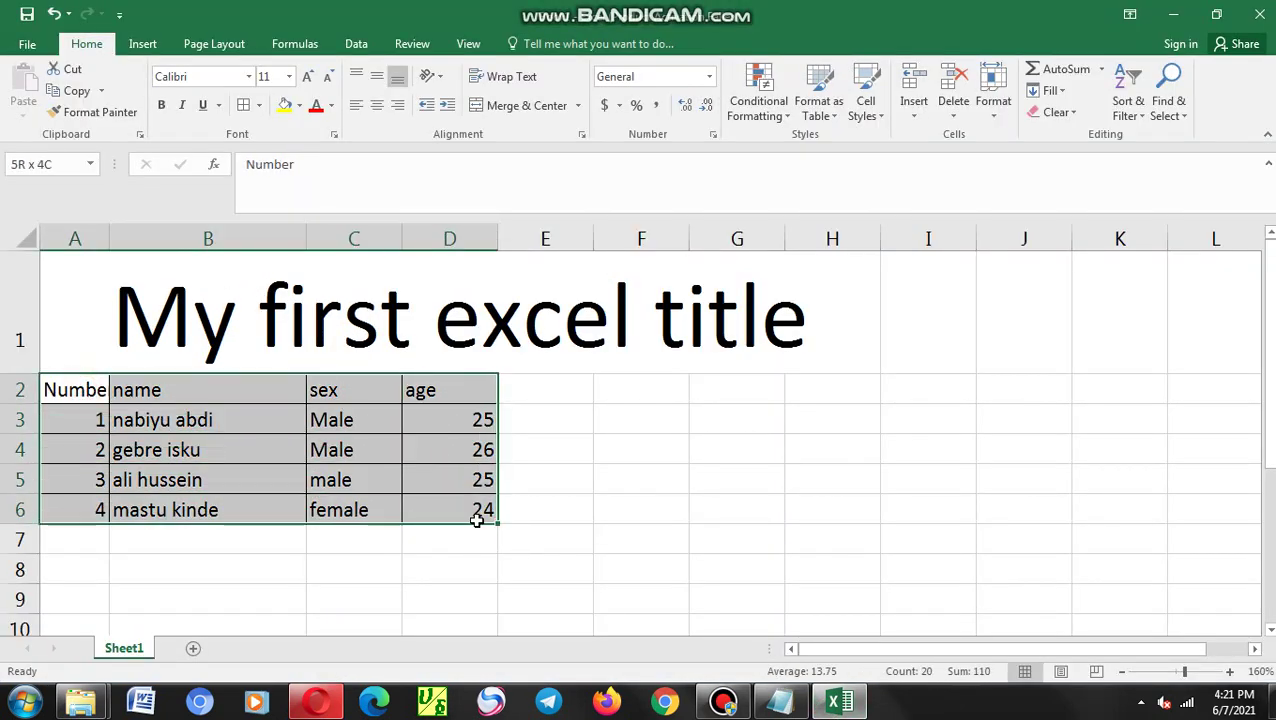
left_click(257, 106)
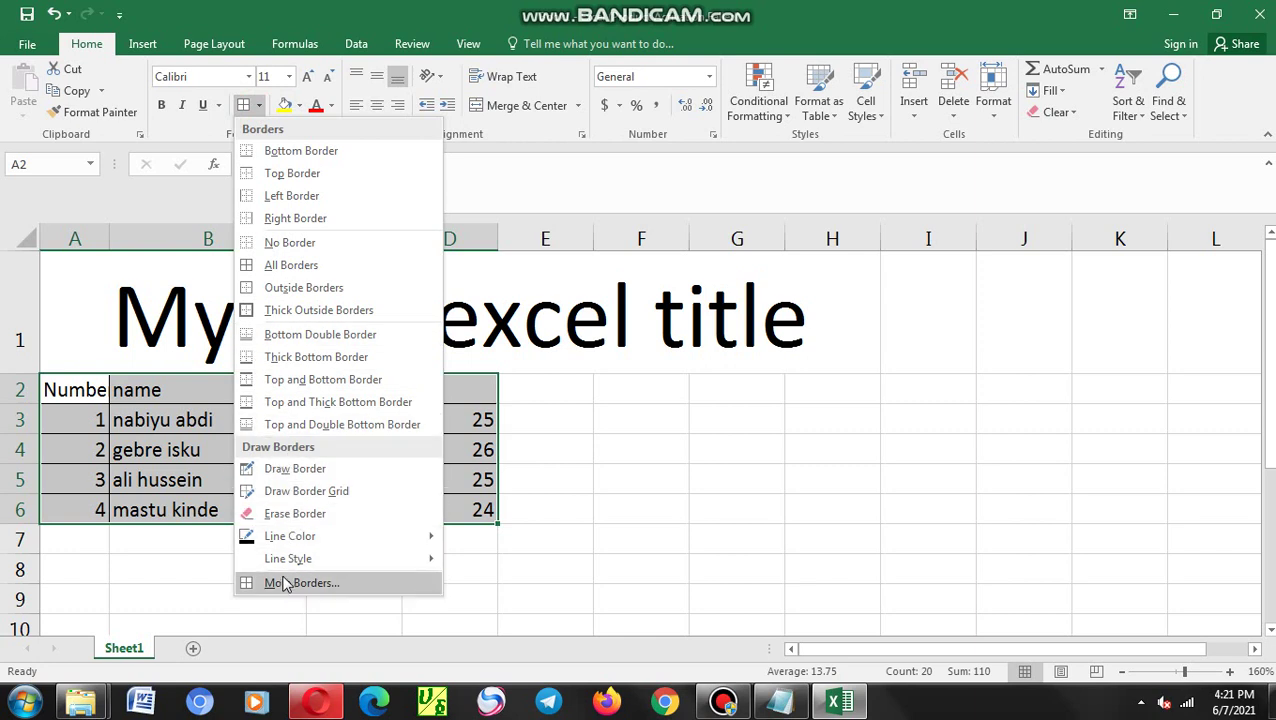
left_click(294, 243)
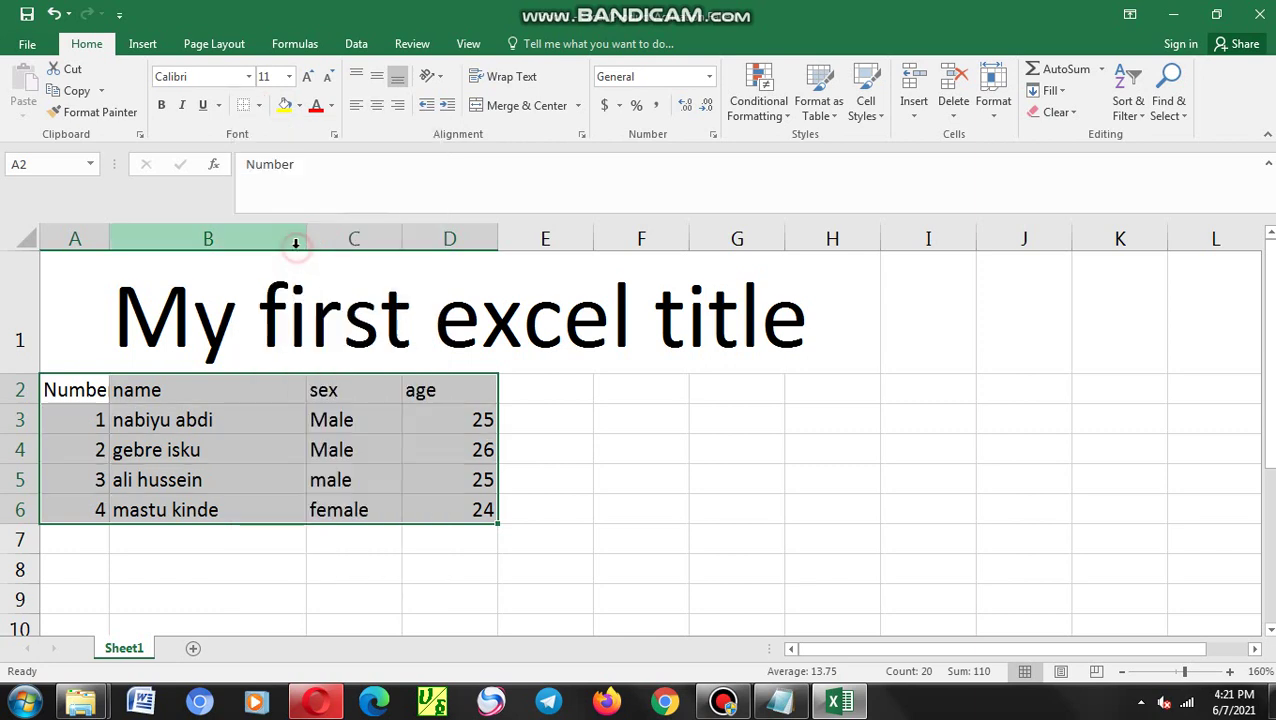
Check the table cells are now borderless, then reselect A2:D6
left_click(202, 445)
left_click(205, 365)
left_click(202, 385)
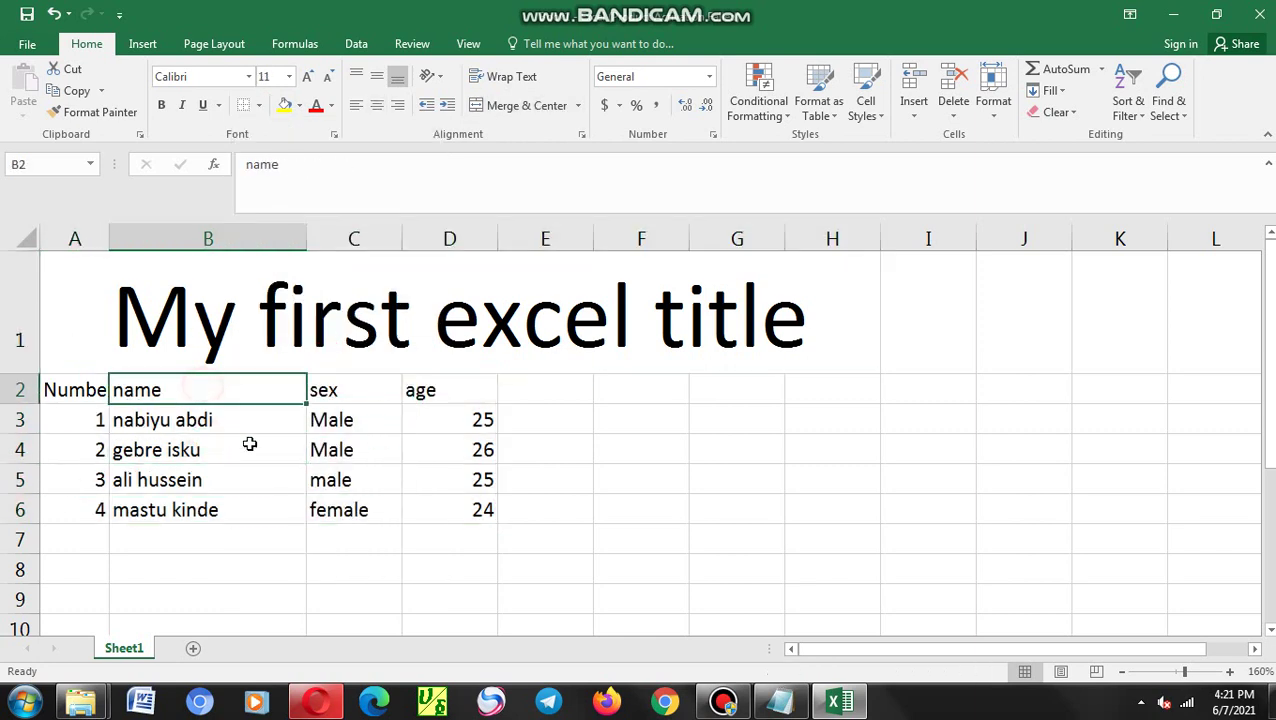
left_click(90, 390)
left_click(208, 456)
mouse_move(102, 387)
left_mouse_down()
mouse_move(387, 444)
mouse_move(504, 513)
mouse_move(470, 505)
left_mouse_up()
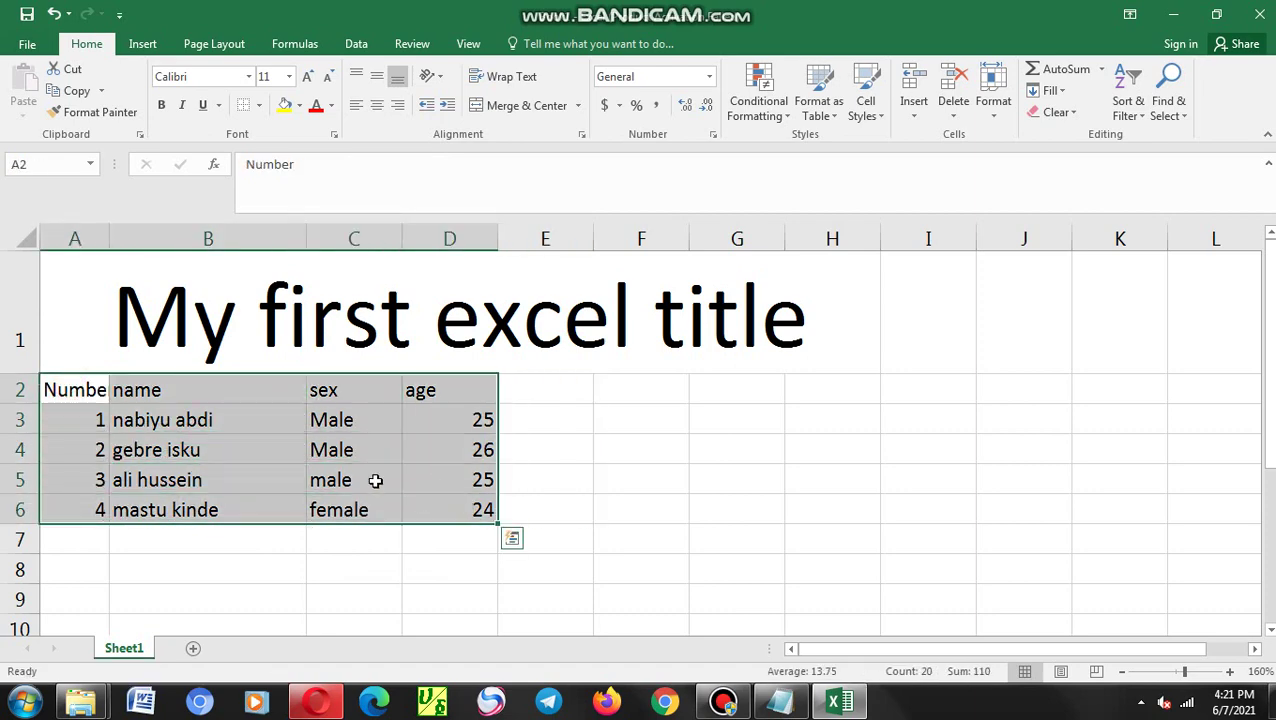
left_click(780, 702)
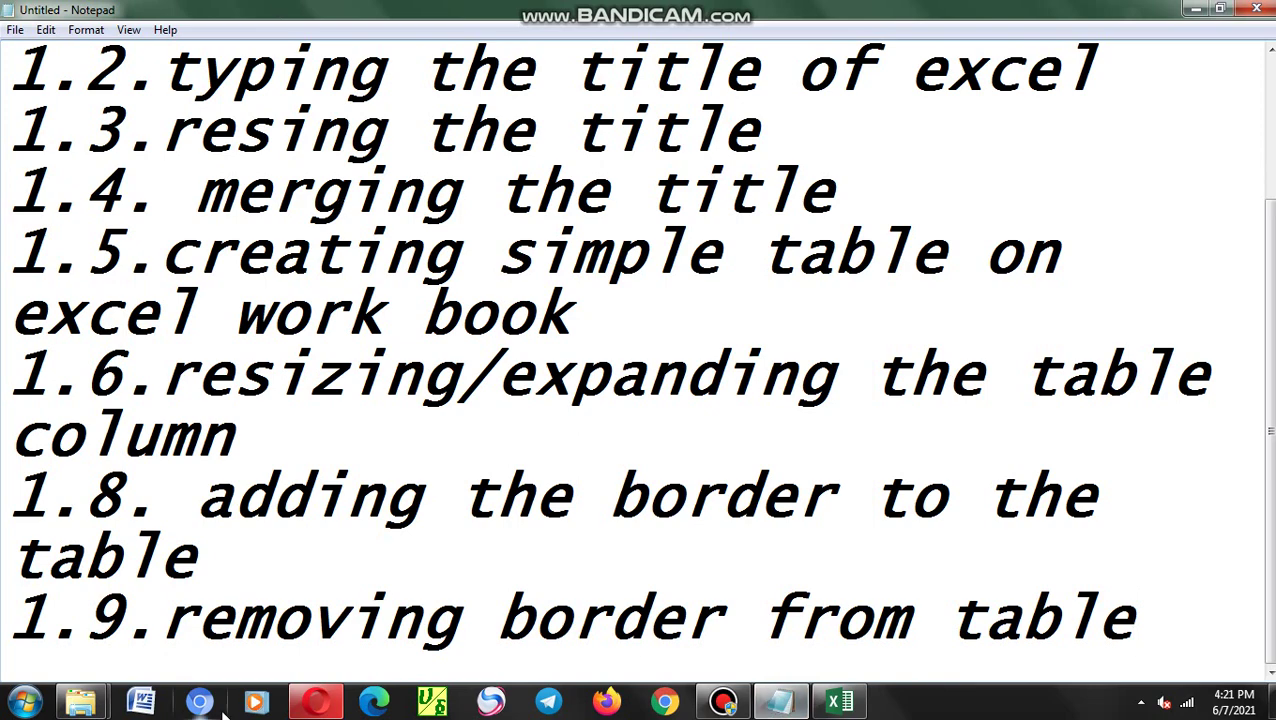
Add a new line reading 'subscribe to' below item 1.9
key("Return")
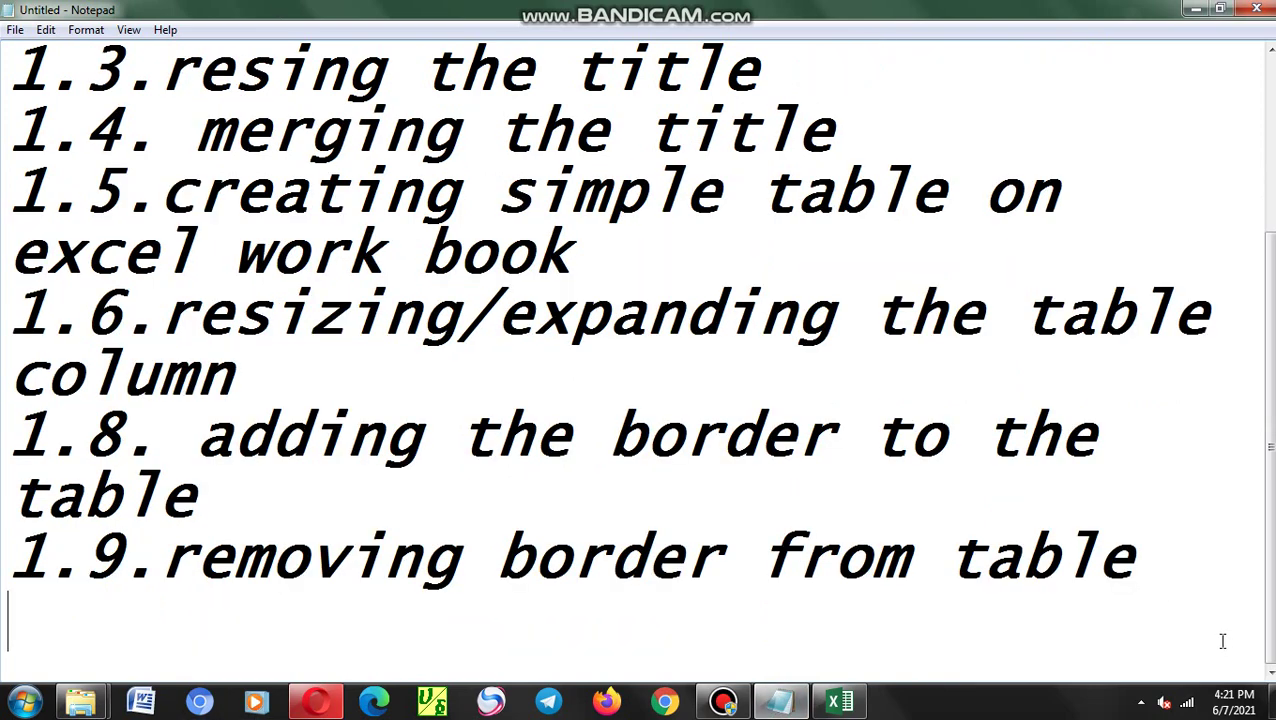
type("su")
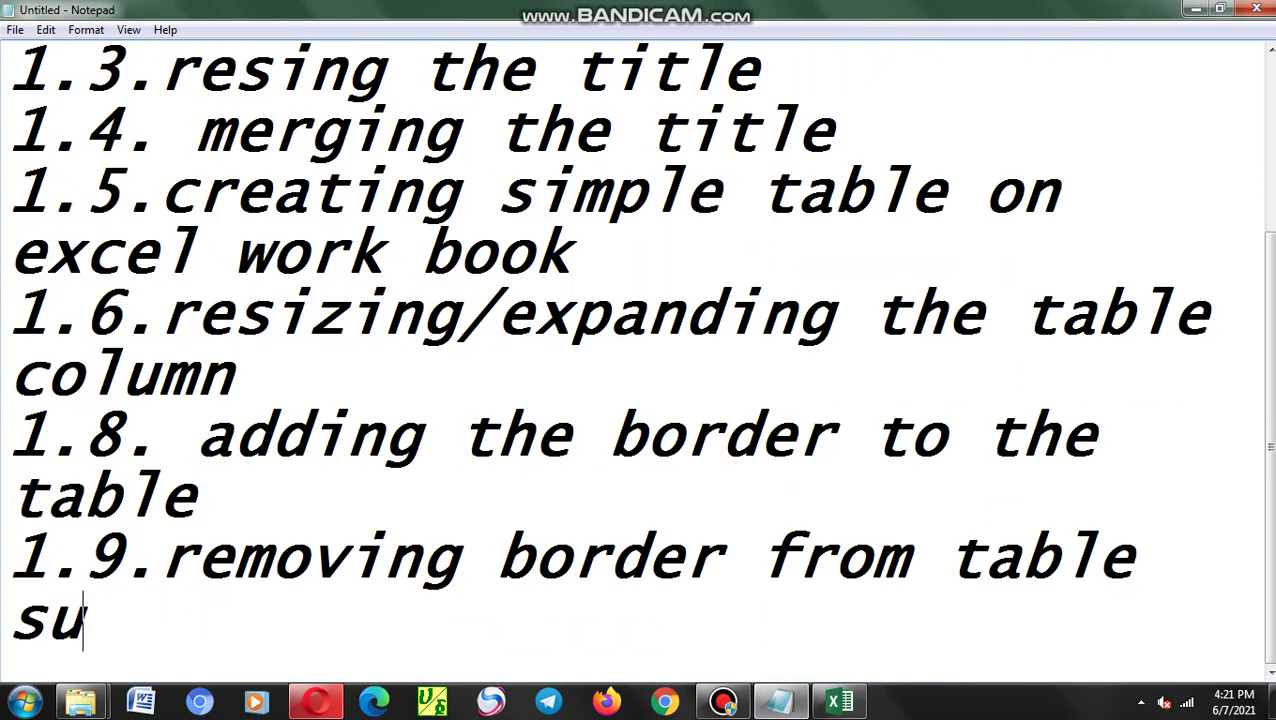
type("bscr")
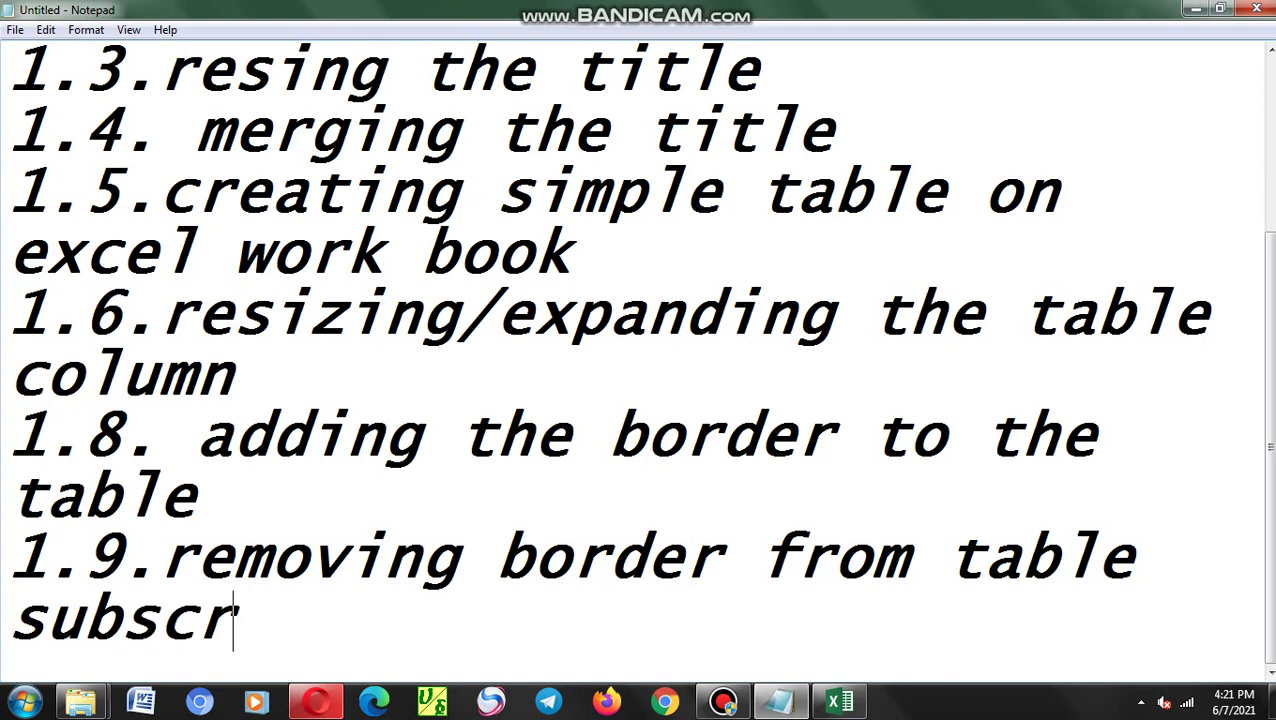
type("ibe to")
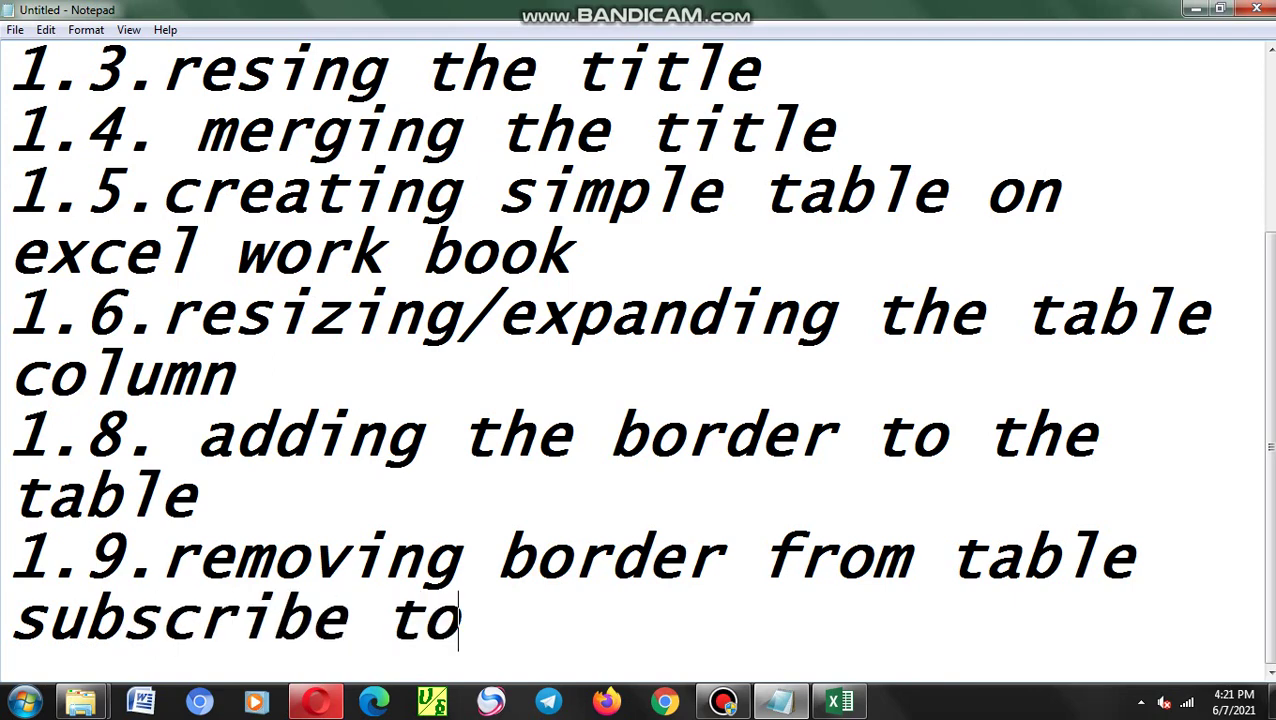
Open YouTube from the browser start page, go to your channel, and copy its link address
left_click(703, 702)
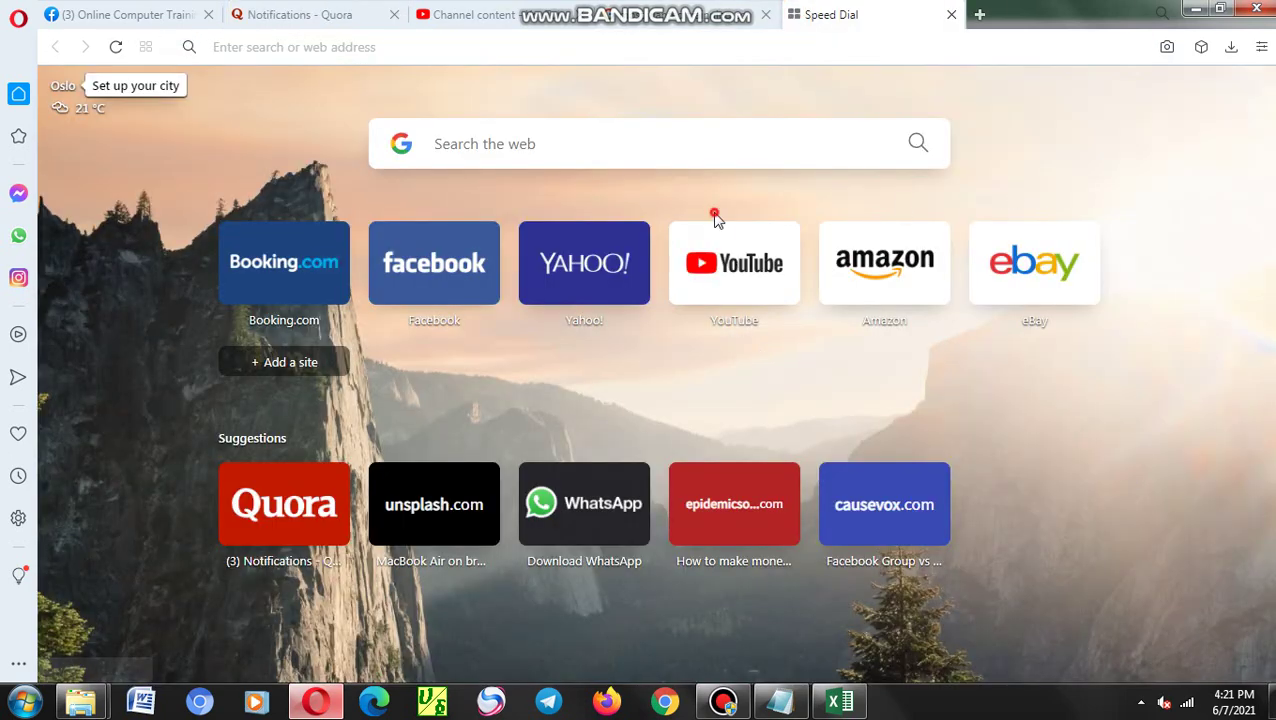
left_click(717, 245)
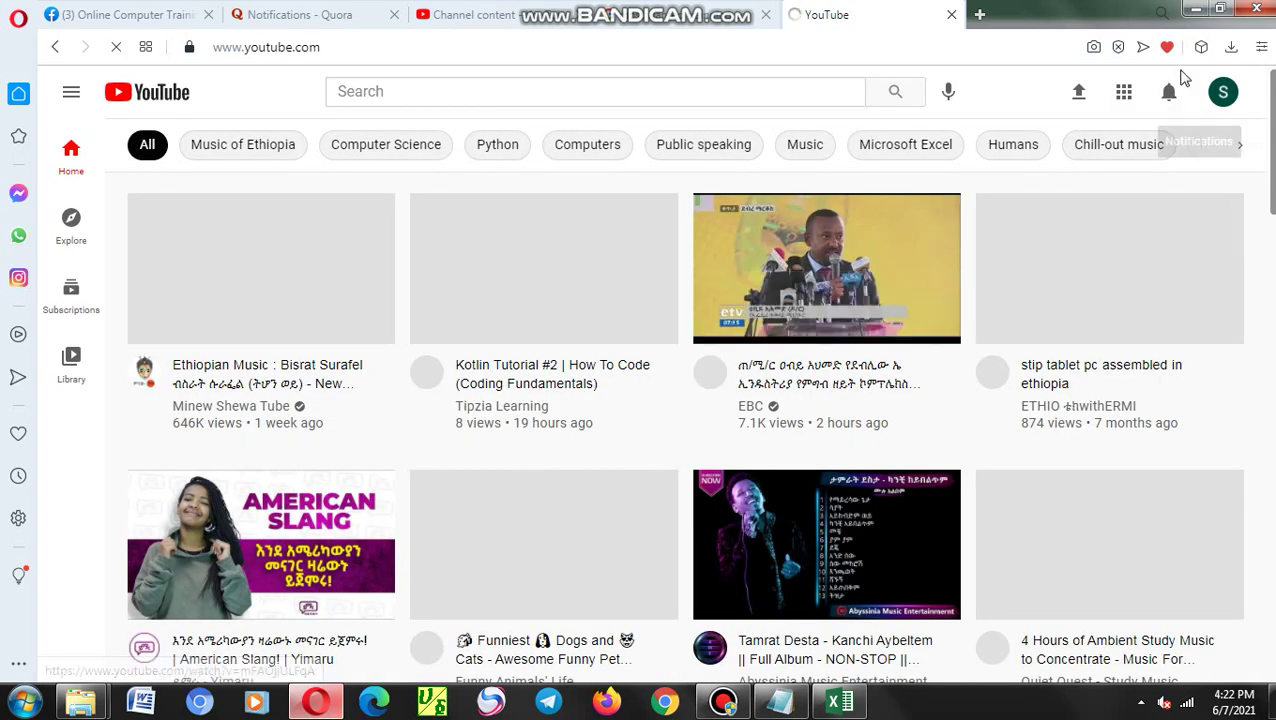
left_click(1226, 93)
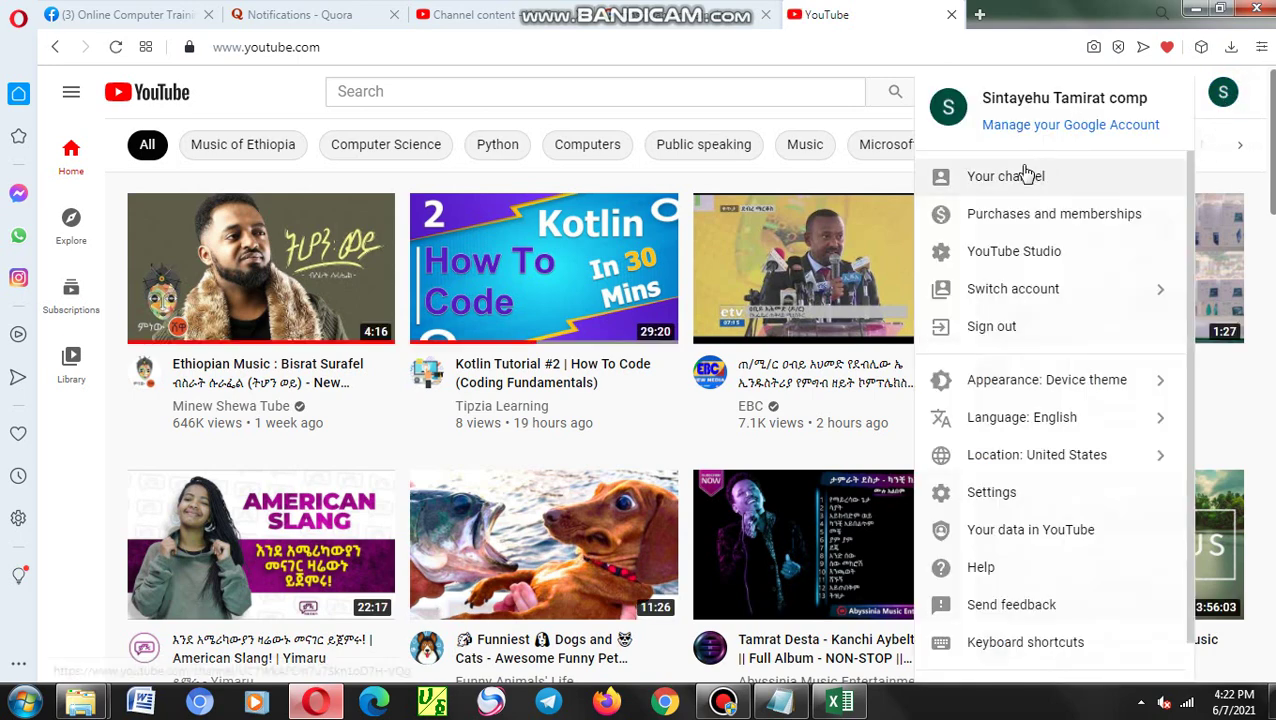
left_click(1010, 176)
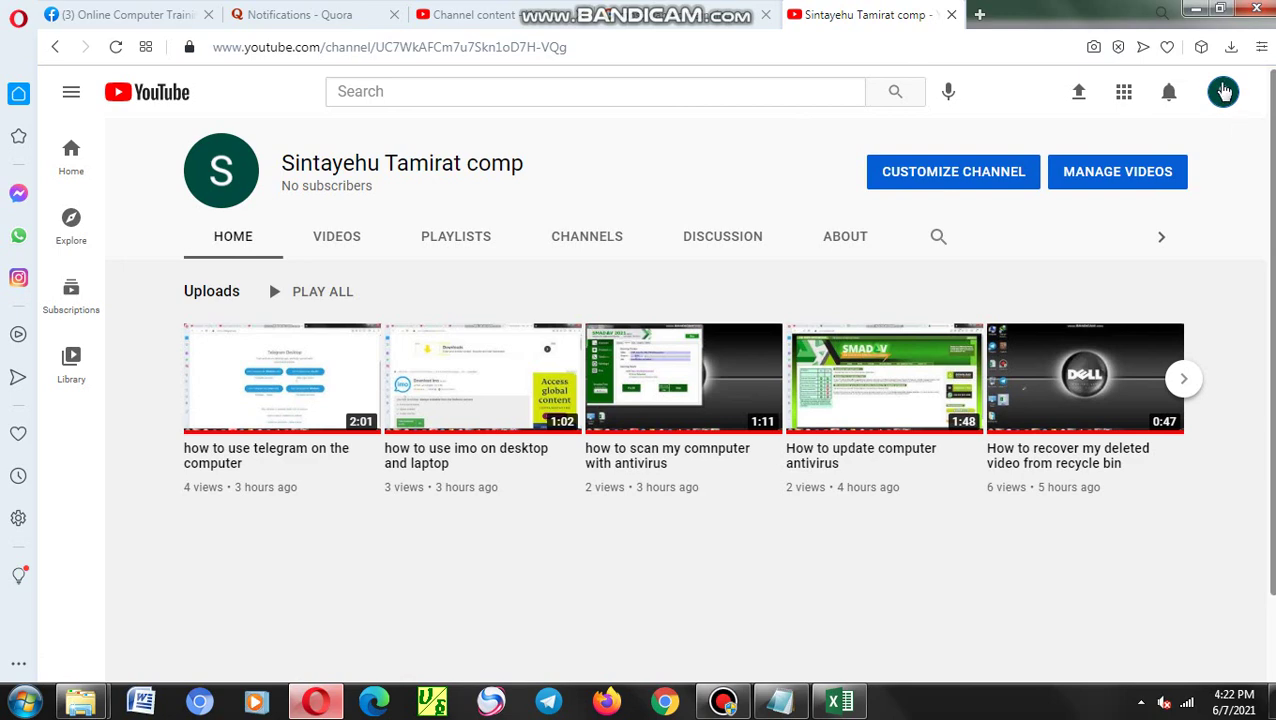
left_click(1224, 91)
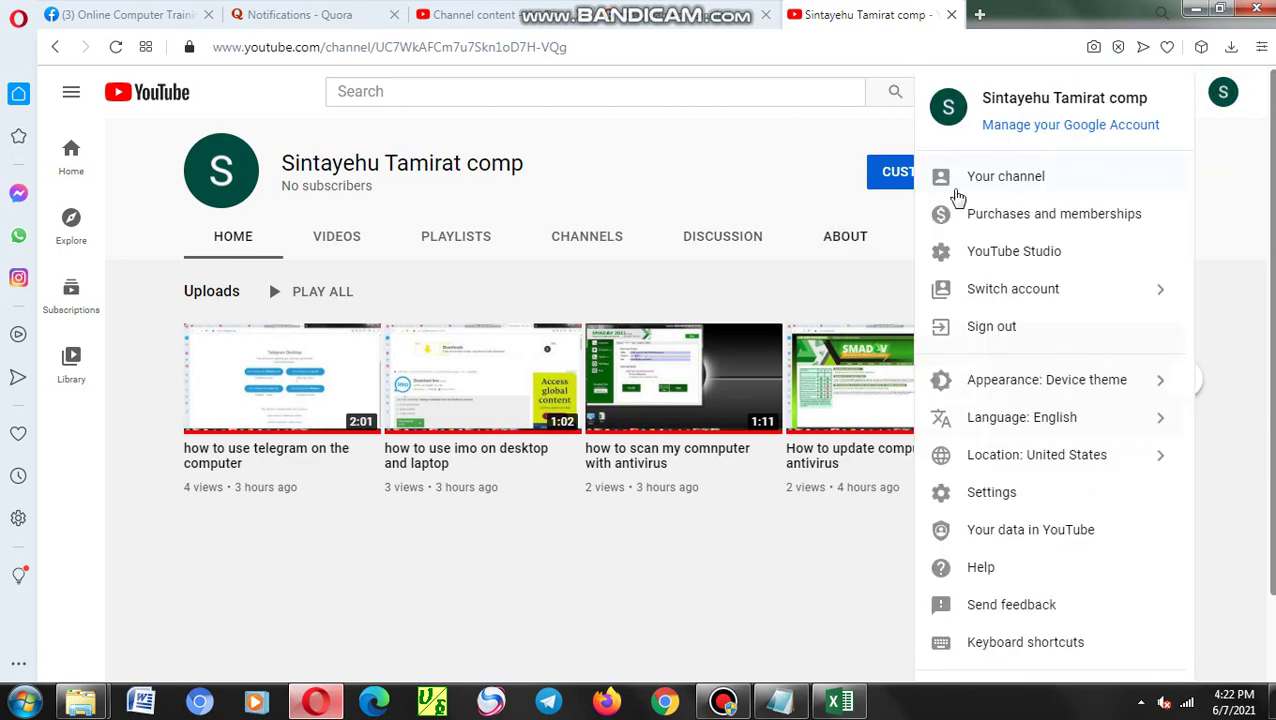
right_click(989, 177)
left_click(1057, 297)
mouse_move(401, 163)
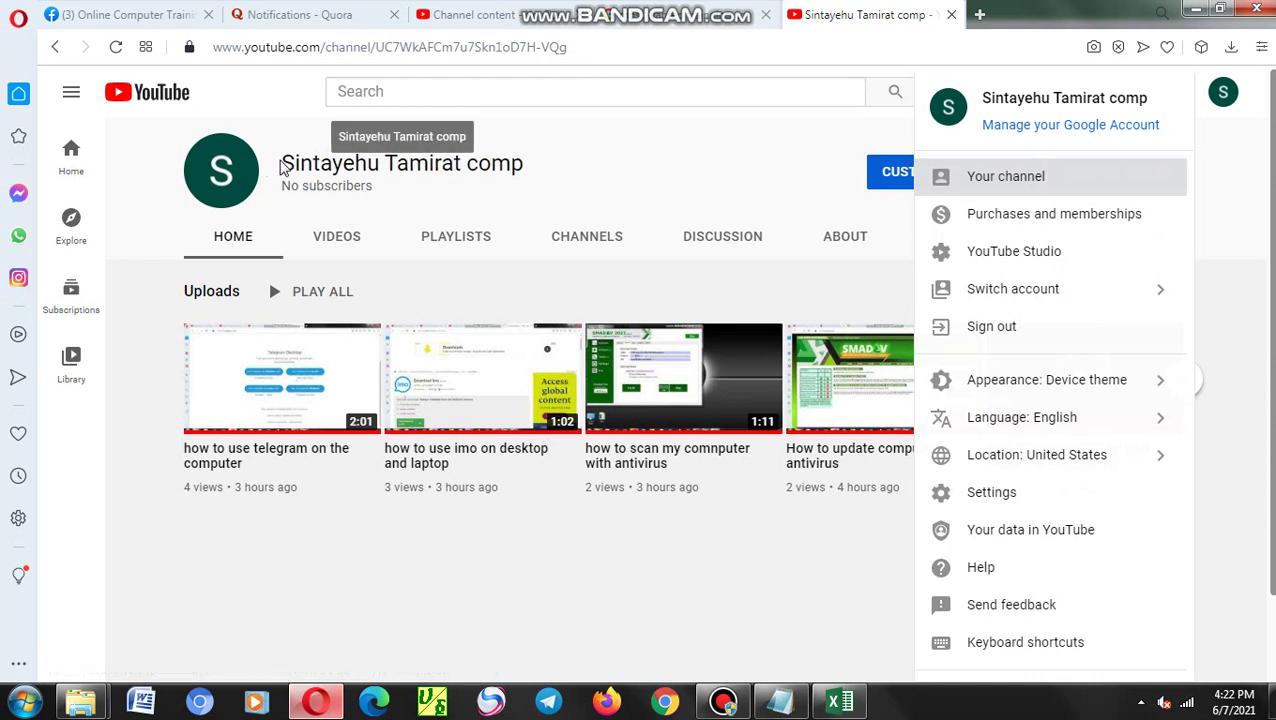
Select and copy the channel name from the channel page header
left_click_drag(283, 163, 535, 194)
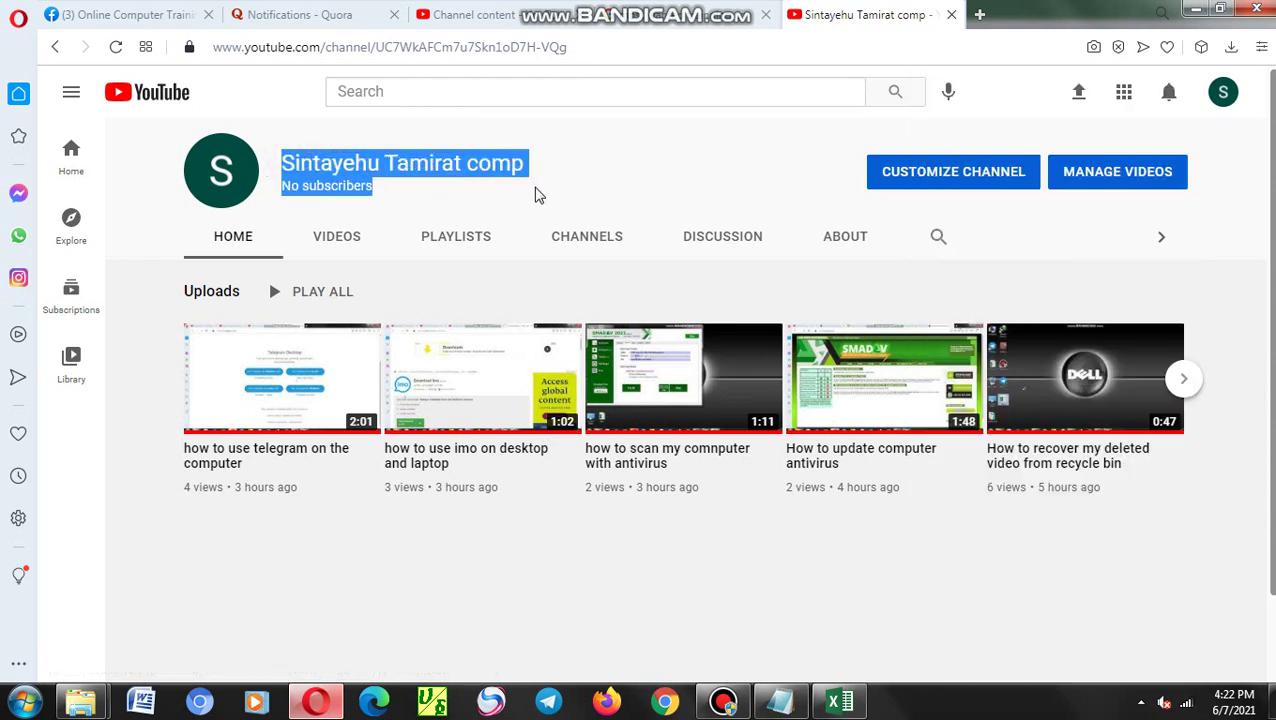
left_click(532, 186)
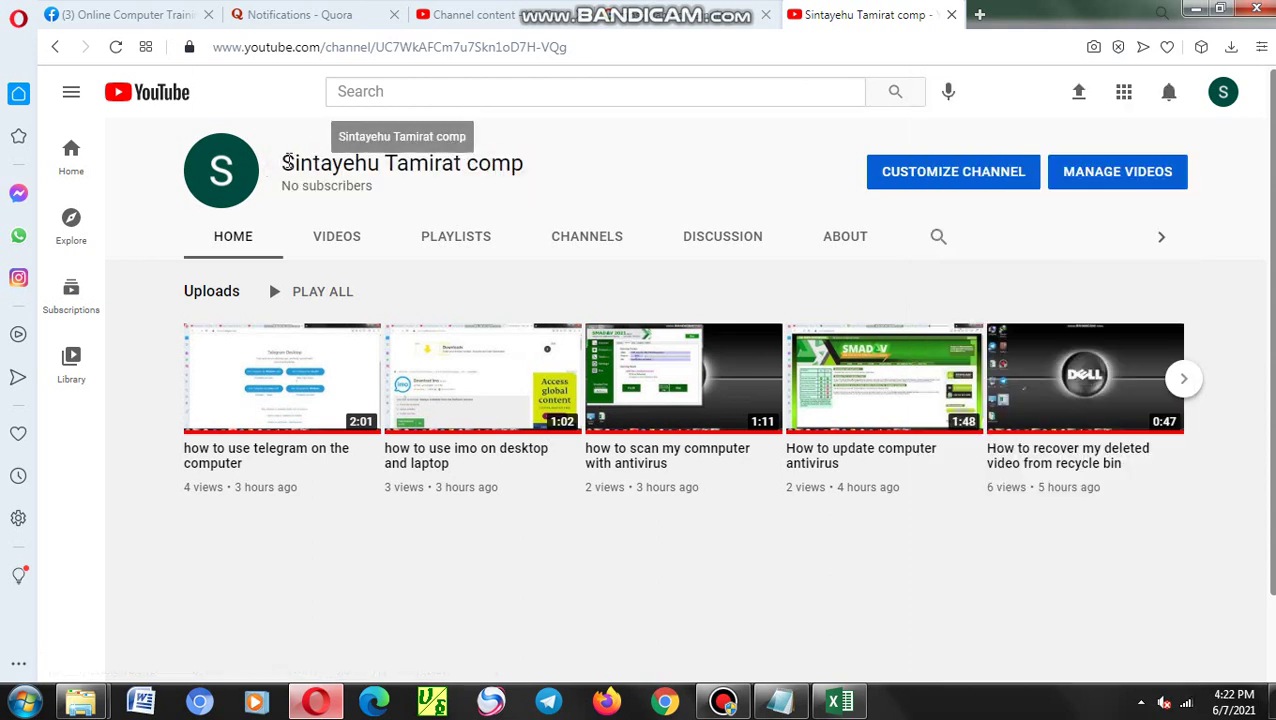
left_click_drag(283, 162, 526, 166)
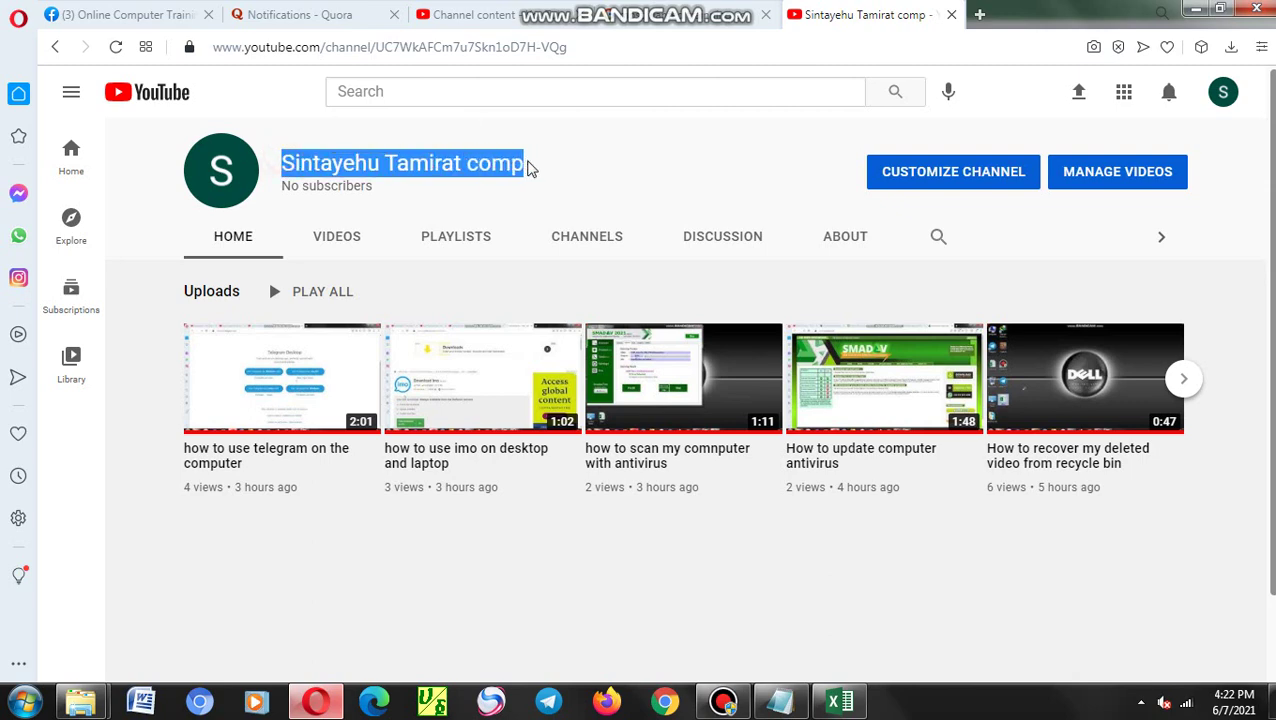
right_click(479, 166)
left_click(528, 236)
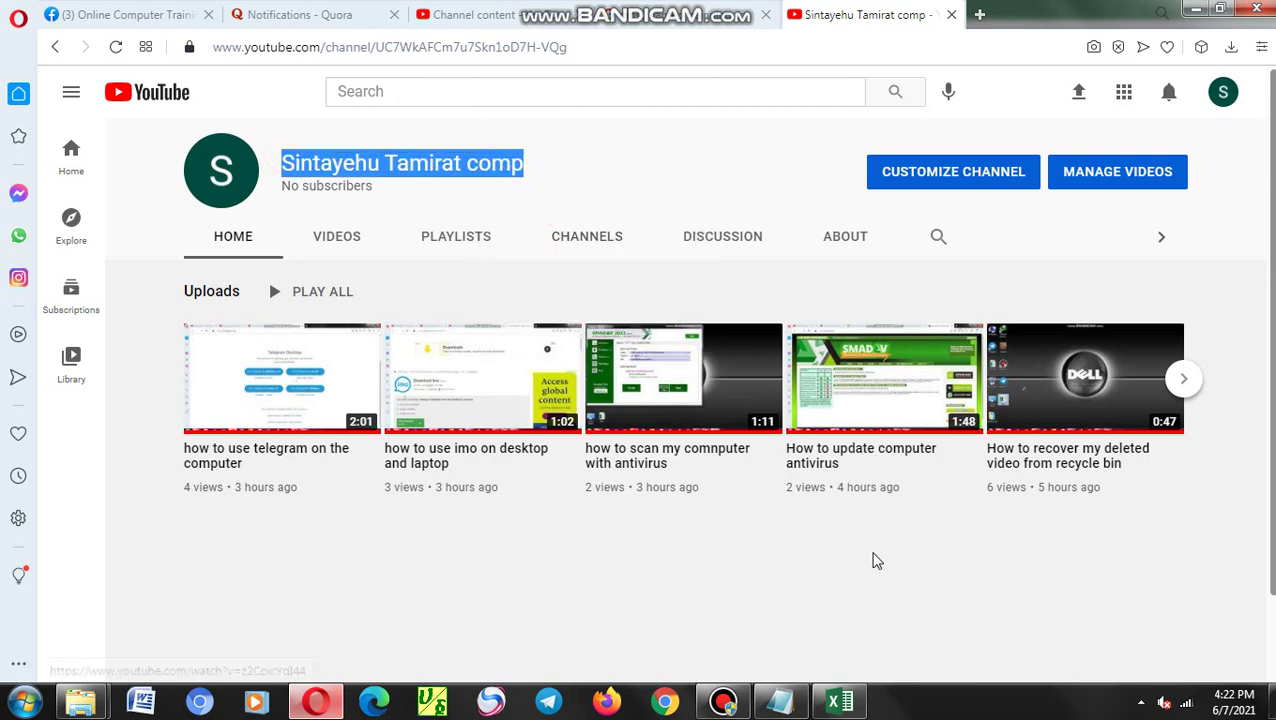
left_click(779, 701)
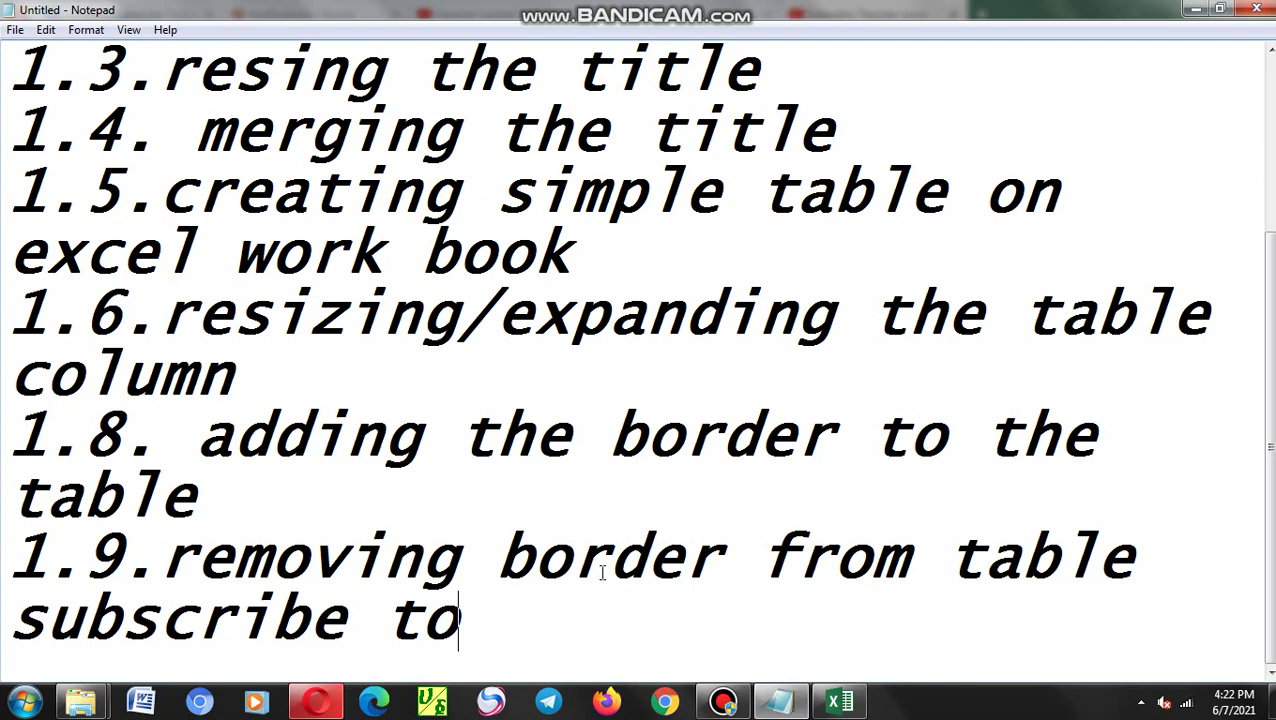
Paste the channel name after 'subscribe to' and append 'to get more videos'
key("ctrl+v")
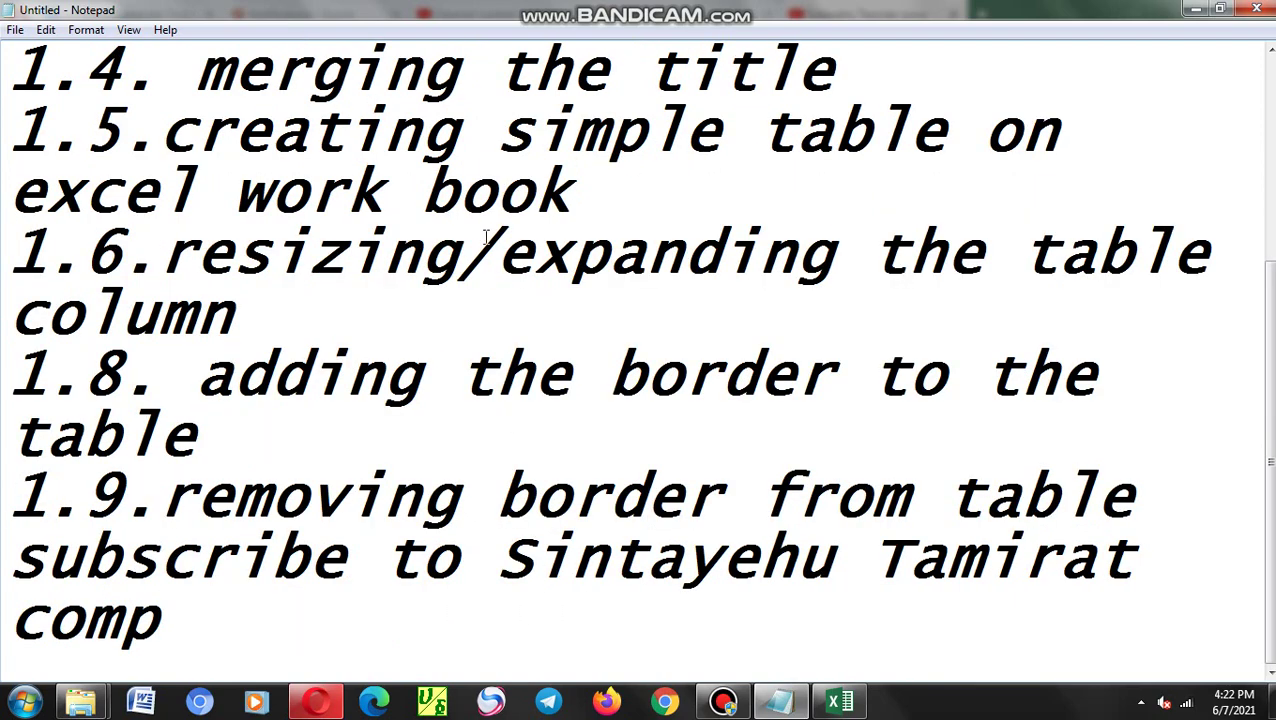
mouse_move(212, 604)
left_mouse_down()
mouse_move(12, 560)
mouse_move(497, 560)
left_mouse_up()
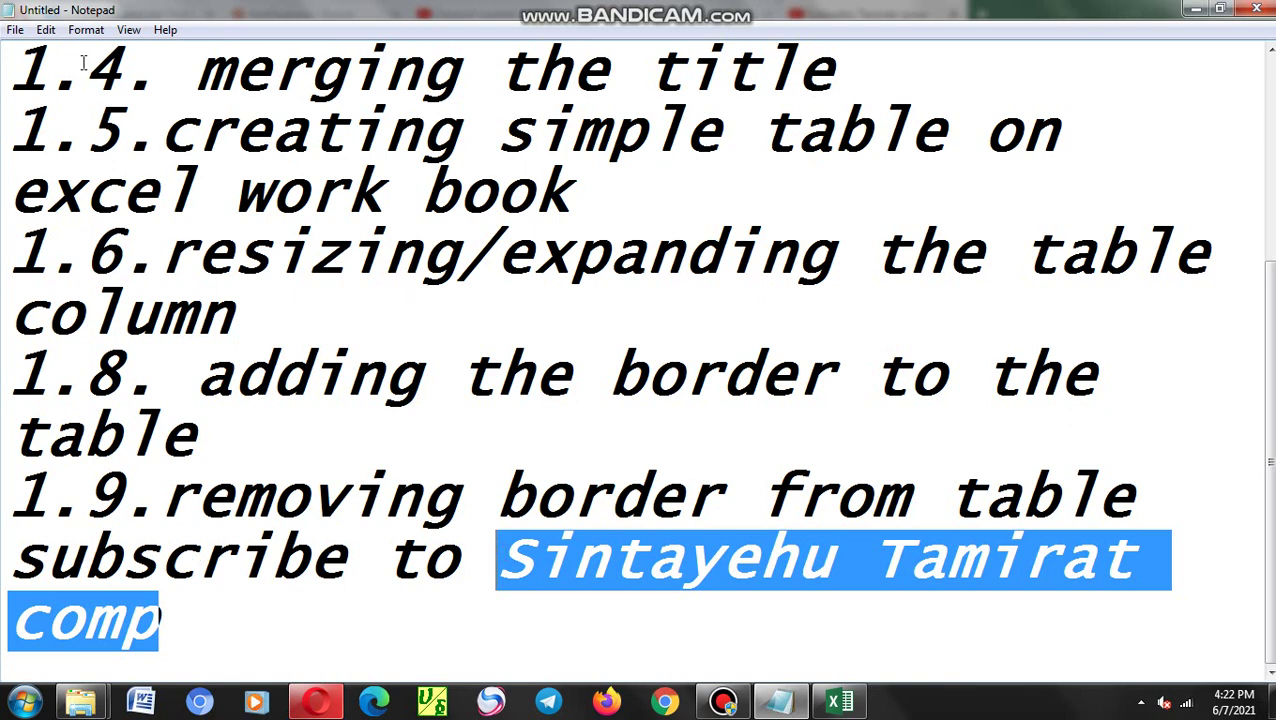
left_click(213, 632)
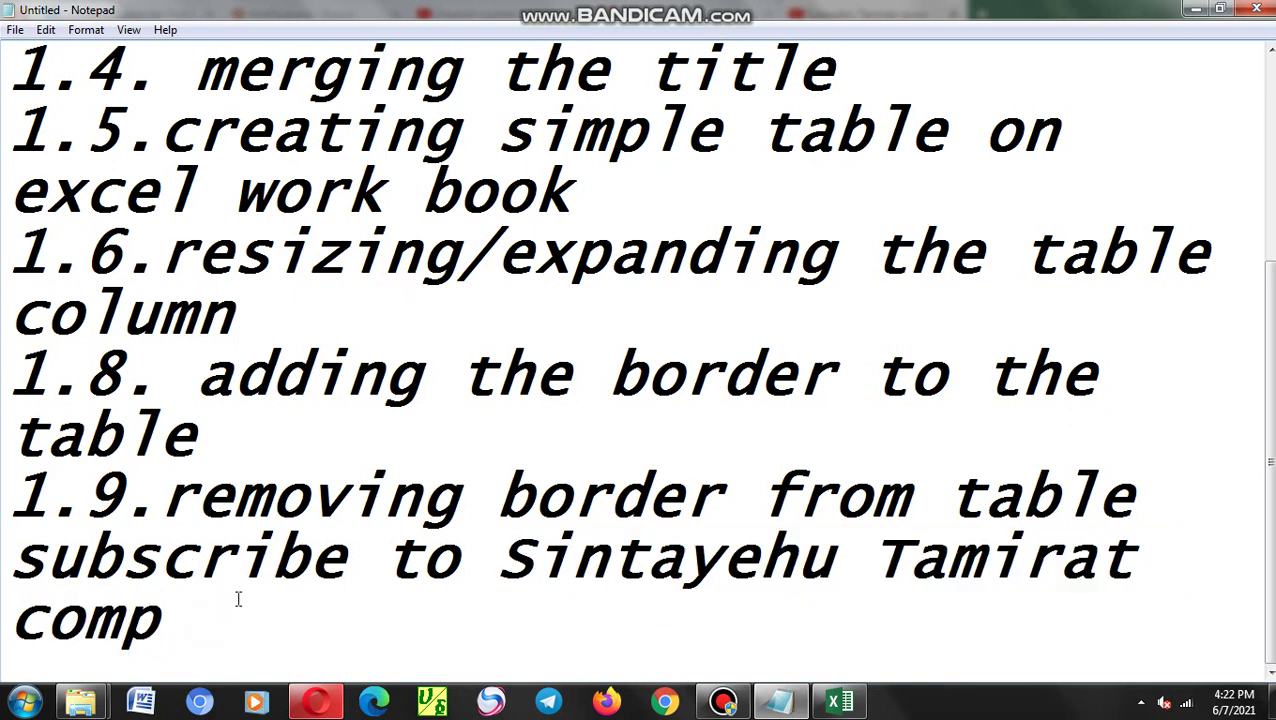
type("f")
key("BackSpace")
type("to get ")
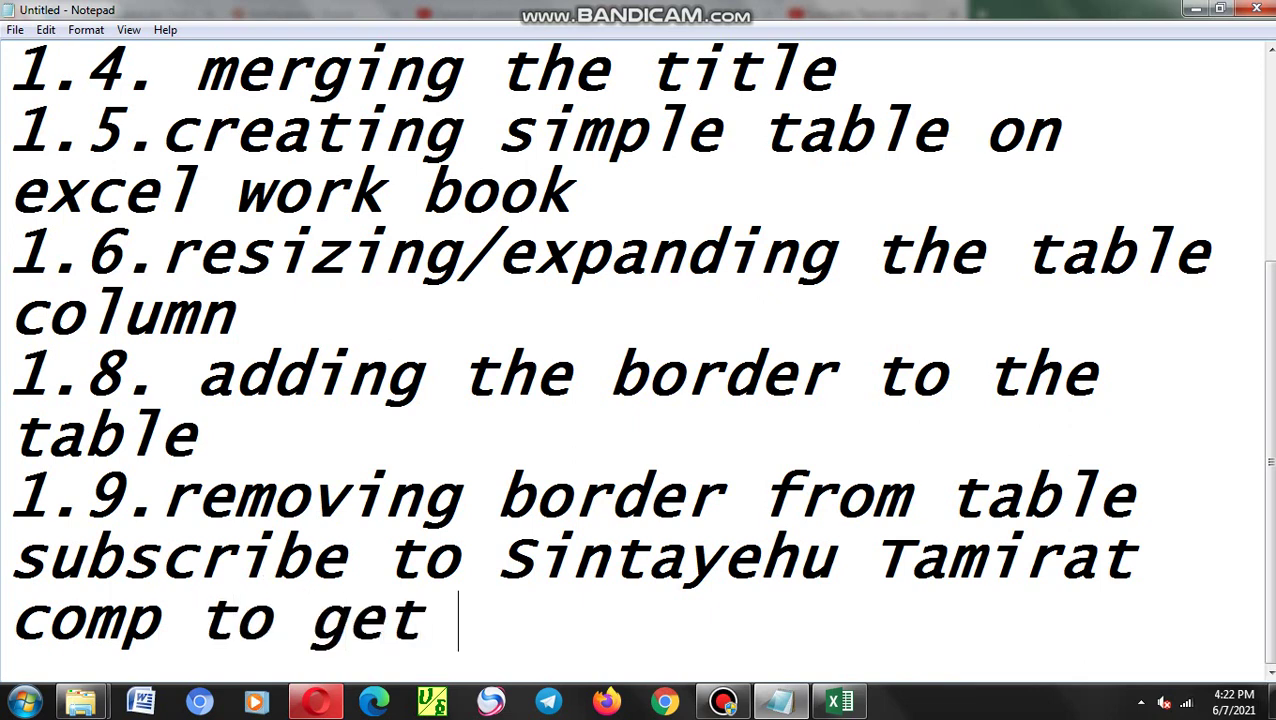
type("more ")
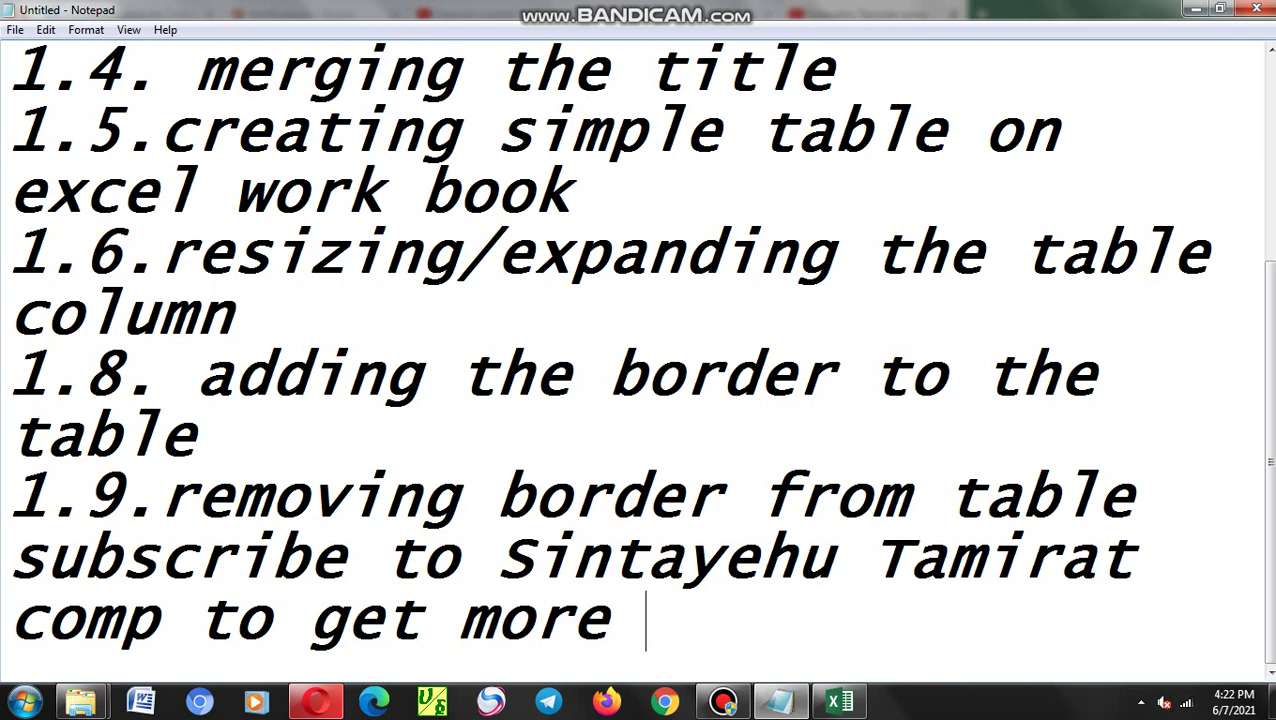
type("videos")
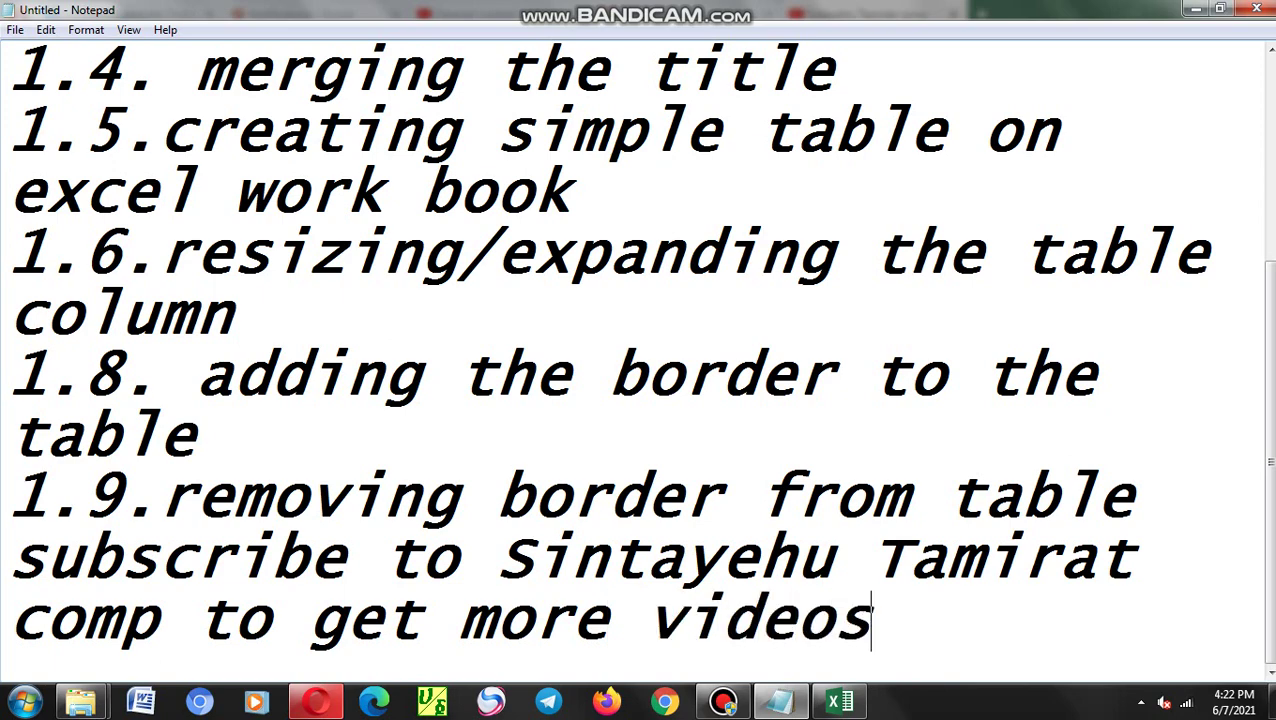
left_click(316, 700)
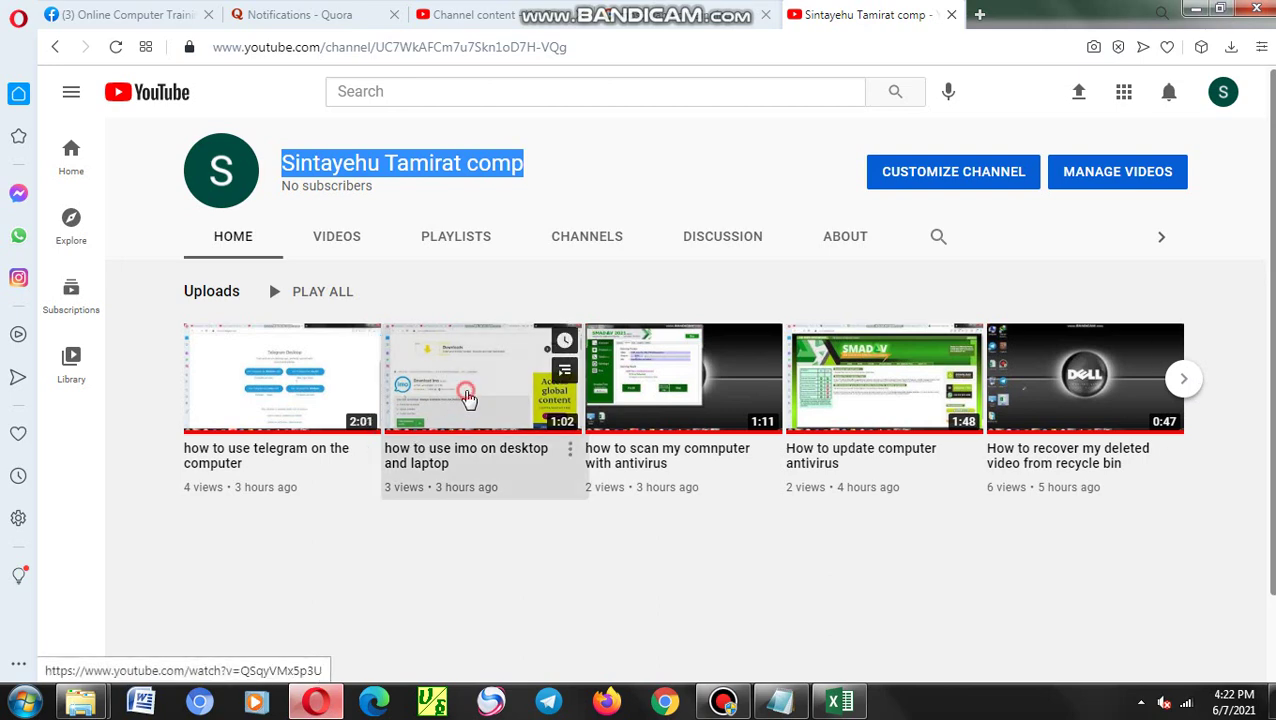
Play the channel's 'how to use imo on desktop and laptop' video and scroll its watch page
left_click(492, 395)
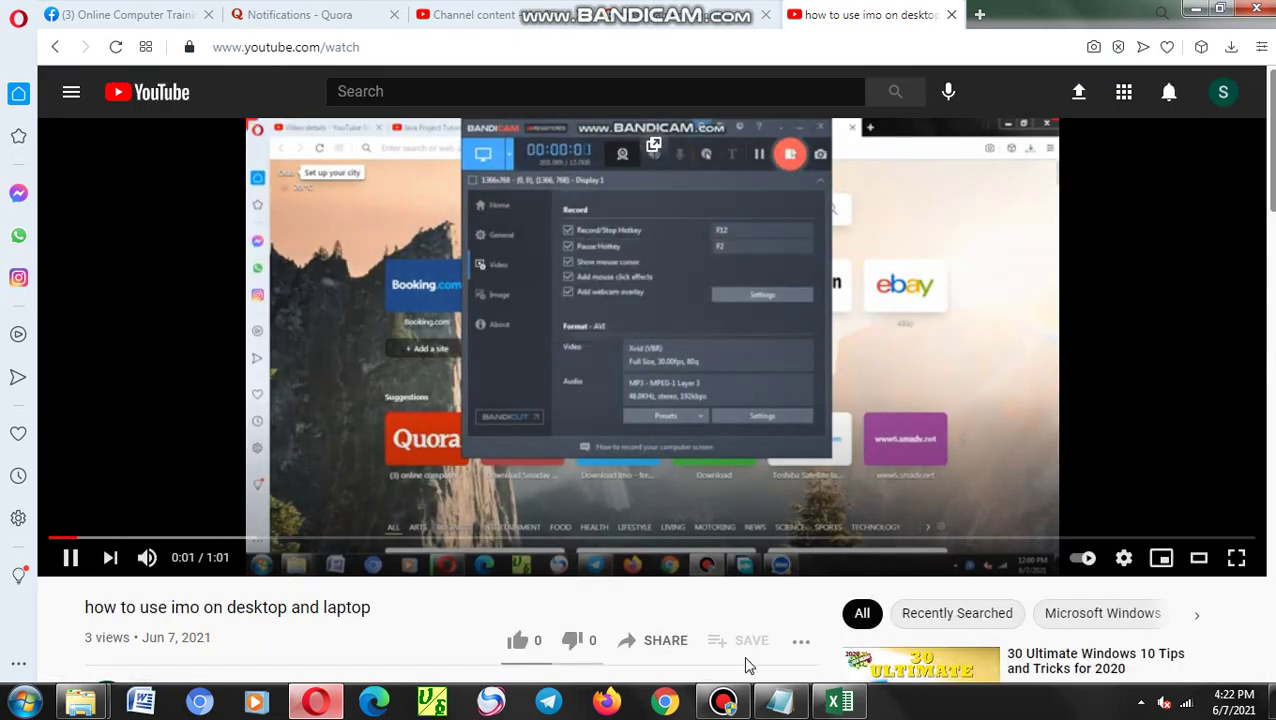
scroll(695, 603, "down", 2)
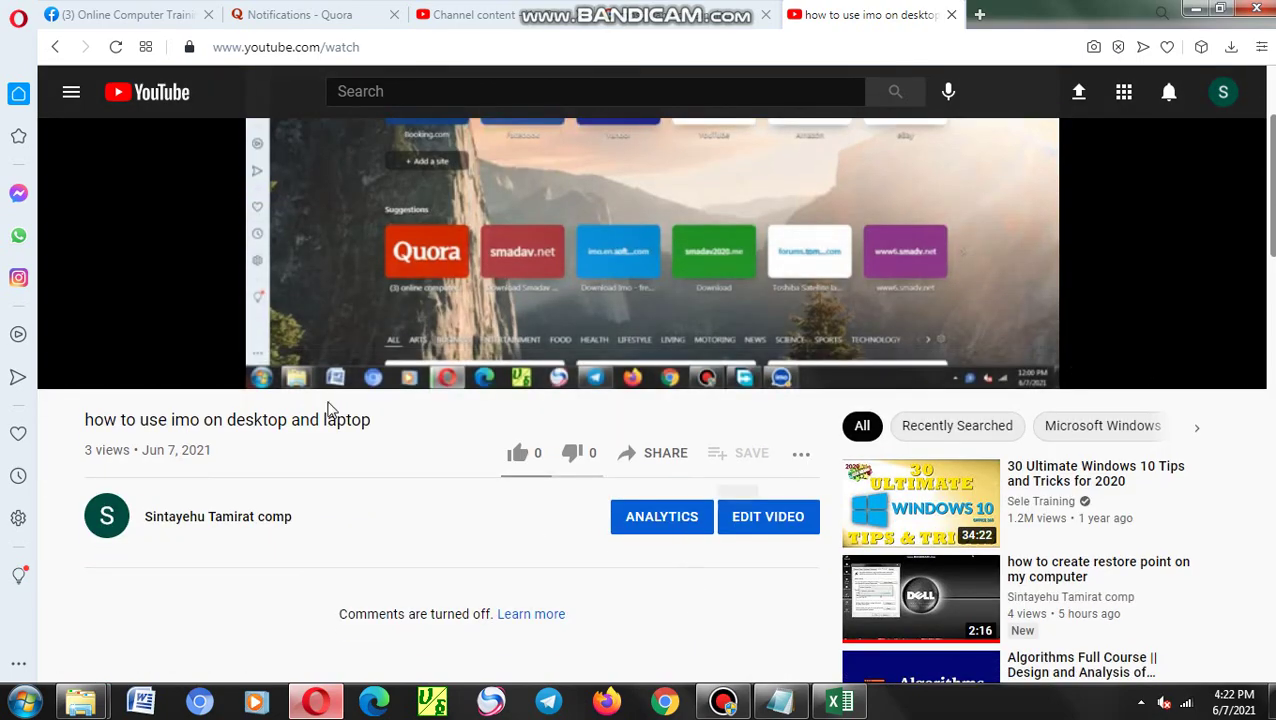
scroll(222, 637, "up", 2)
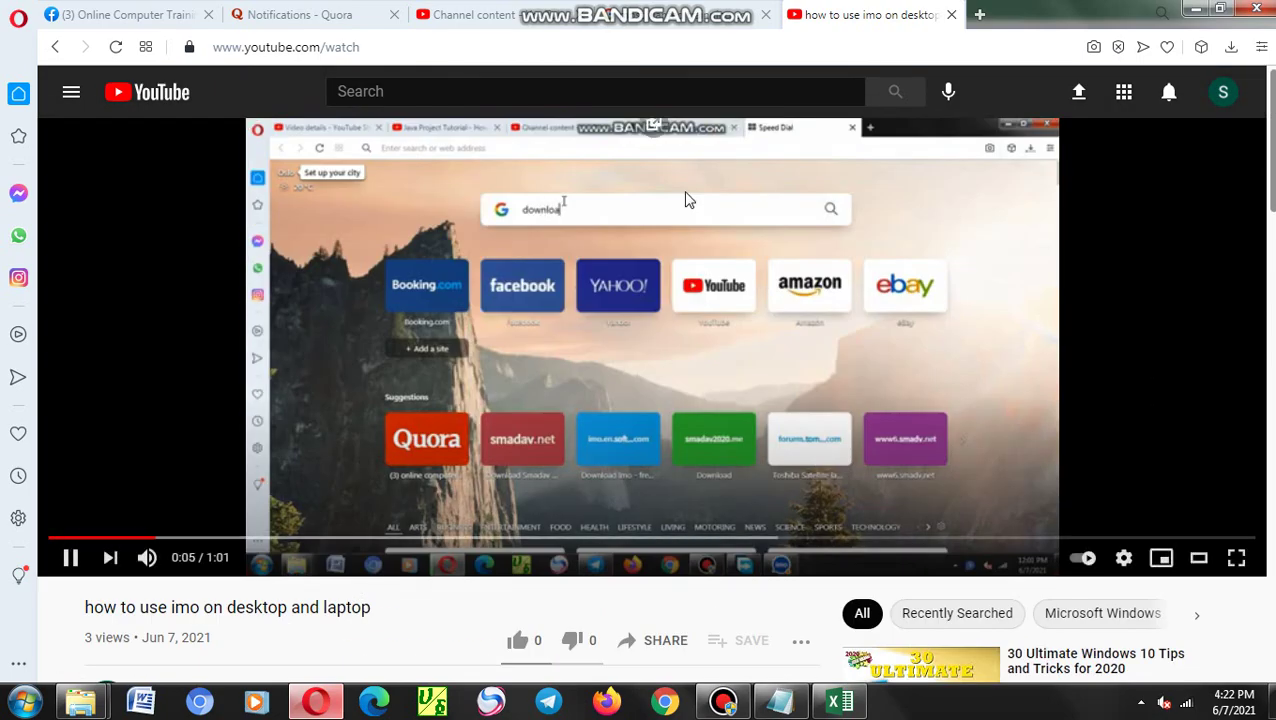
Select the two-line 'subscribe to … to get more videos' message ending the outline
left_click(1195, 9)
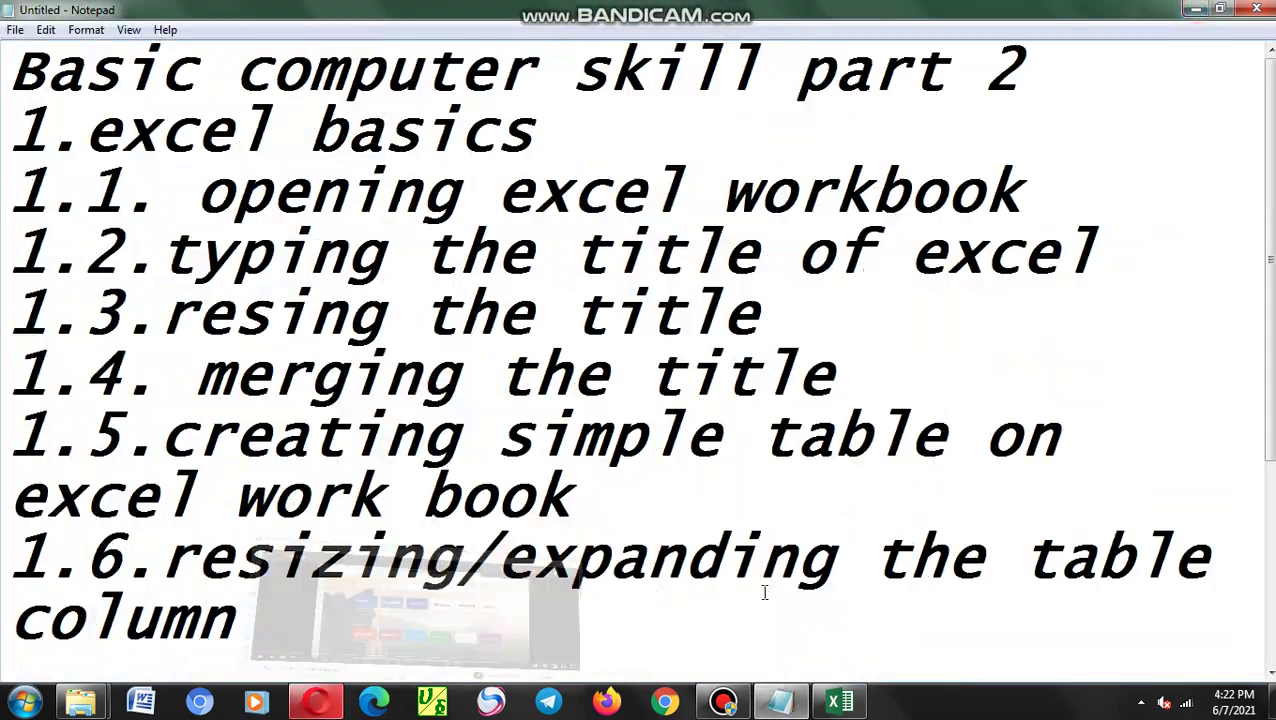
scroll(565, 598, "down", 2)
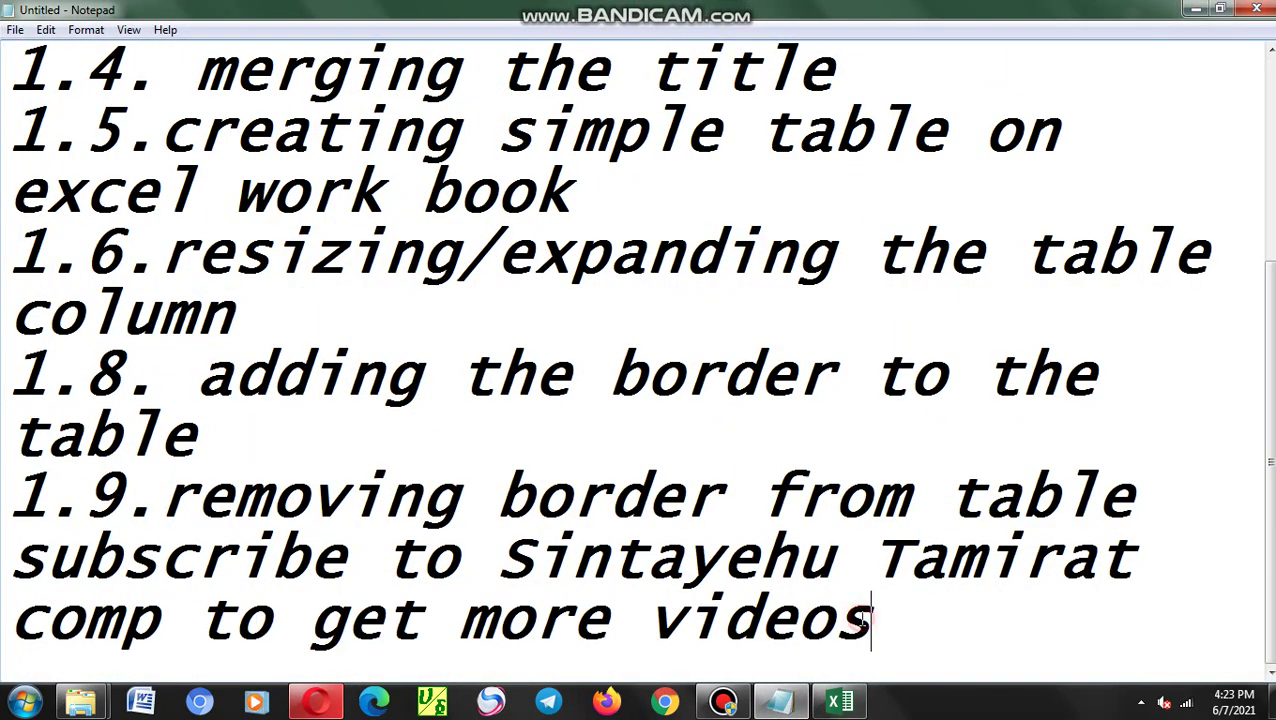
left_click_drag(896, 621, 12, 545)
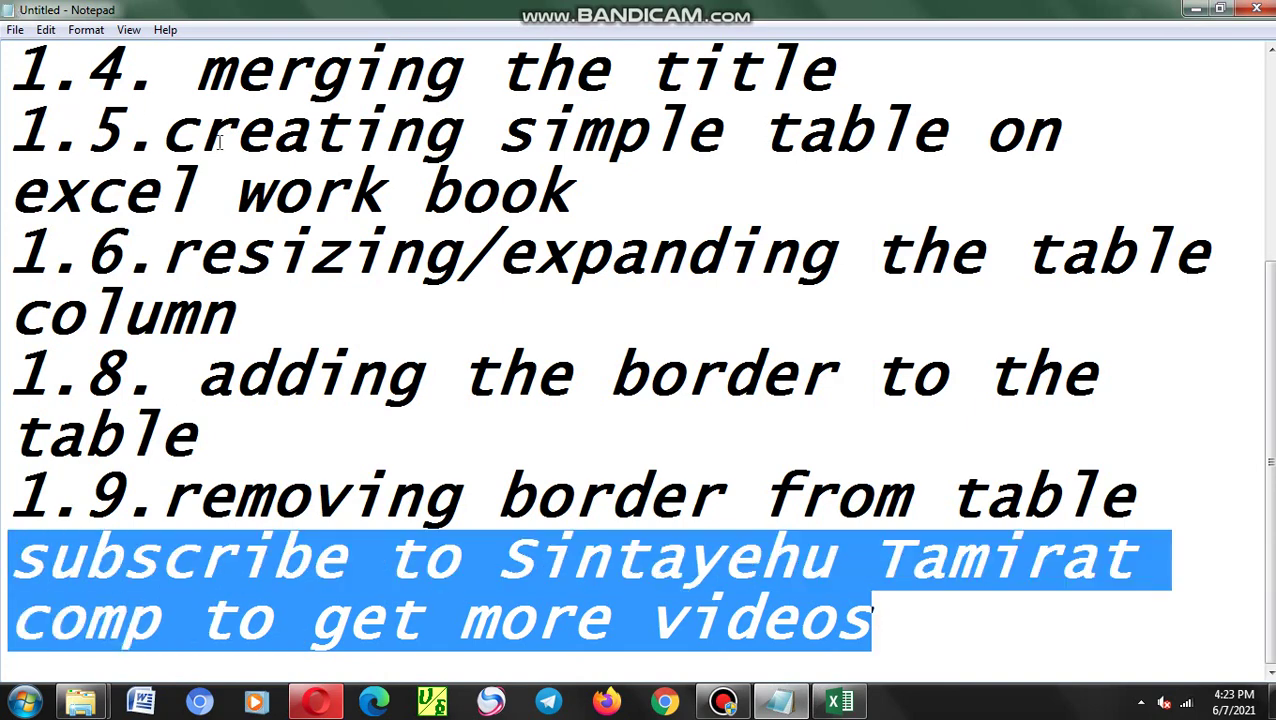